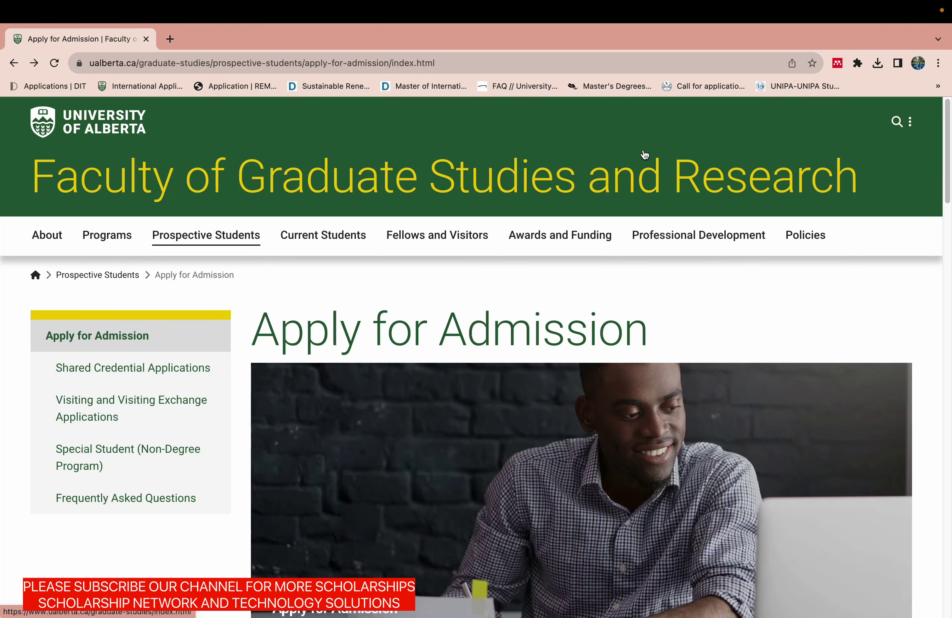
# Scroll to Step 1 of the application process and open the Graduate Programs page in a new tab.
pyautogui.moveTo(946, 155); pyautogui.dragTo(939, 267)
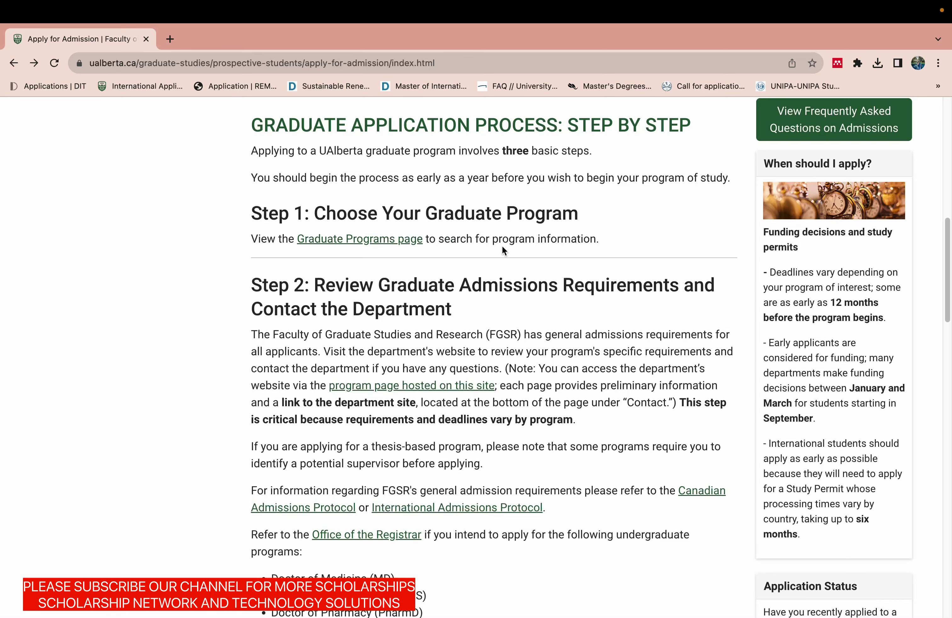
pyautogui.moveTo(947, 313); pyautogui.dragTo(948, 335)
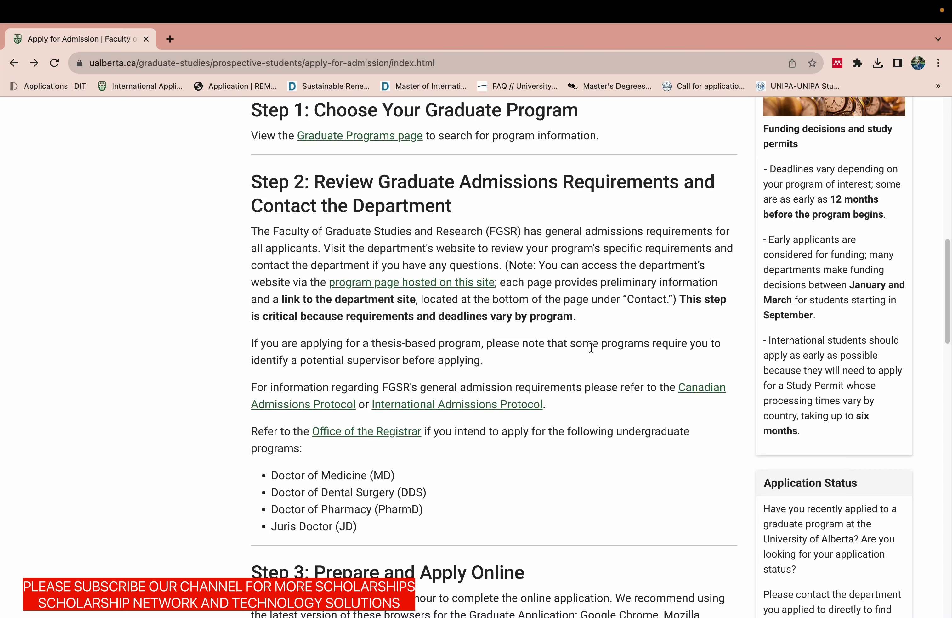
pyautogui.click(944, 305)
pyautogui.moveTo(944, 305); pyautogui.dragTo(943, 271)
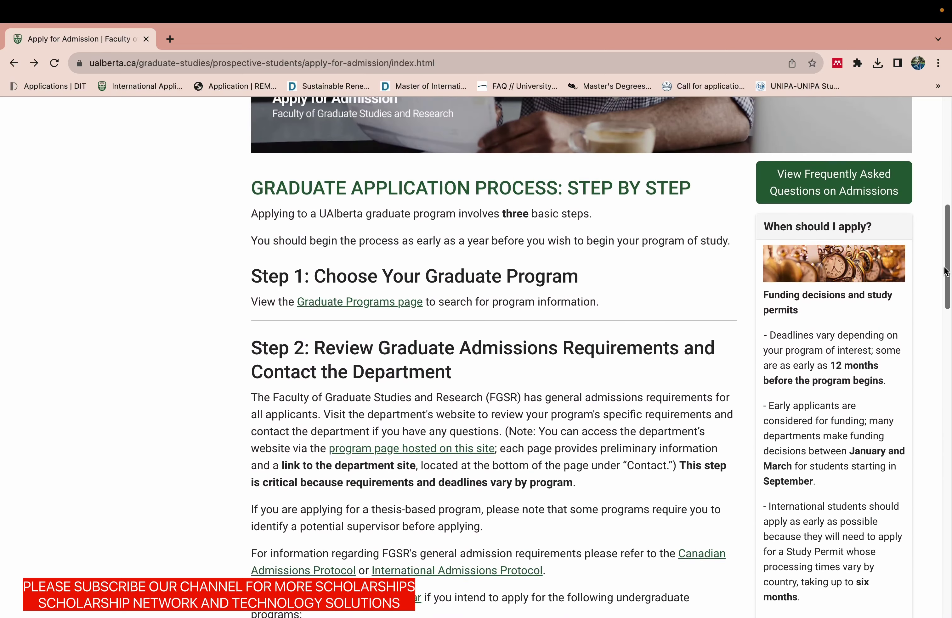
pyautogui.moveTo(329, 297); pyautogui.dragTo(249, 38)
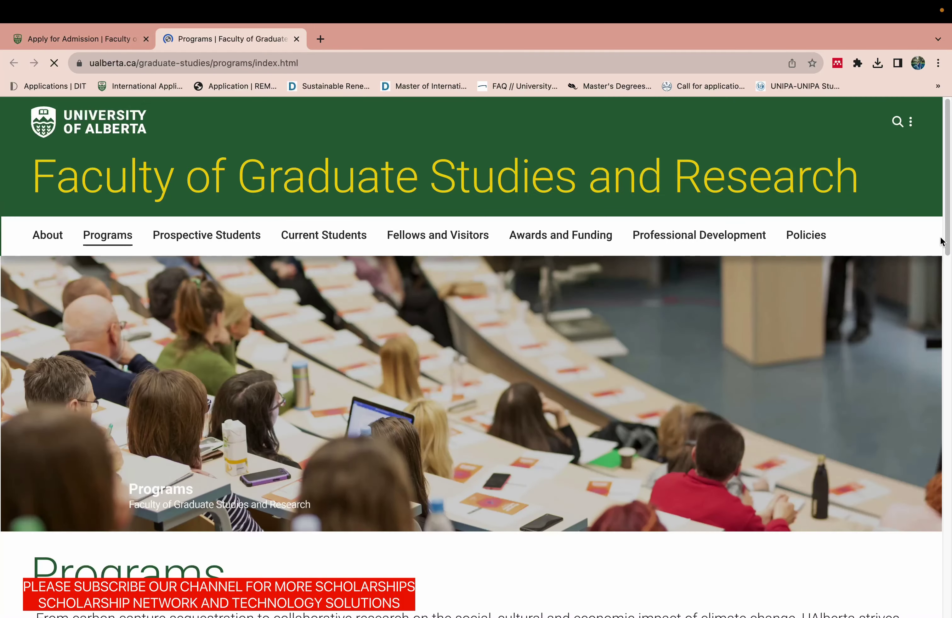
# Open Search Programs and browse the faculty and degree filters and the 73 program results.
pyautogui.moveTo(940, 241); pyautogui.dragTo(923, 388)
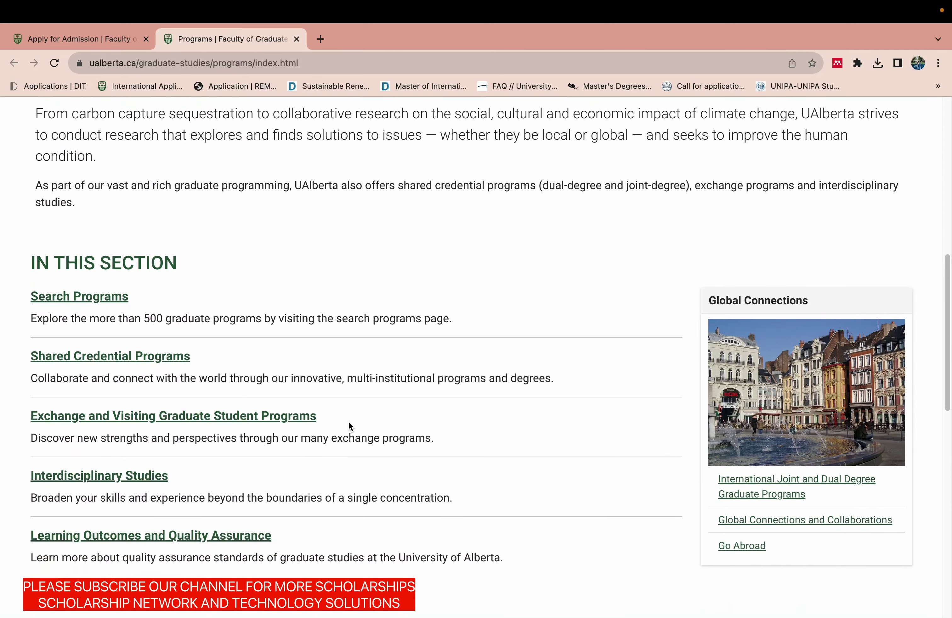
pyautogui.click(116, 307)
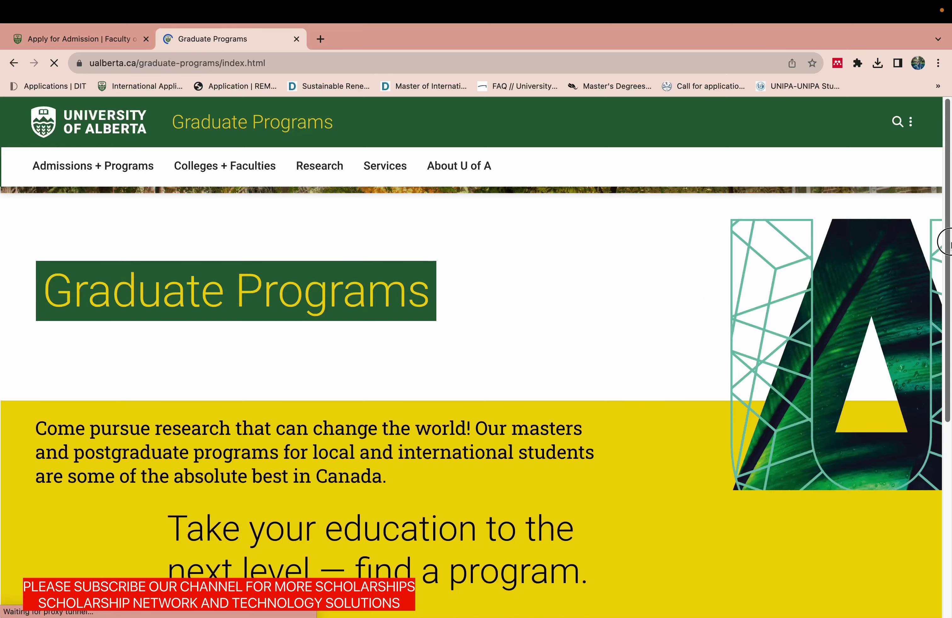
pyautogui.moveTo(938, 281); pyautogui.dragTo(940, 446)
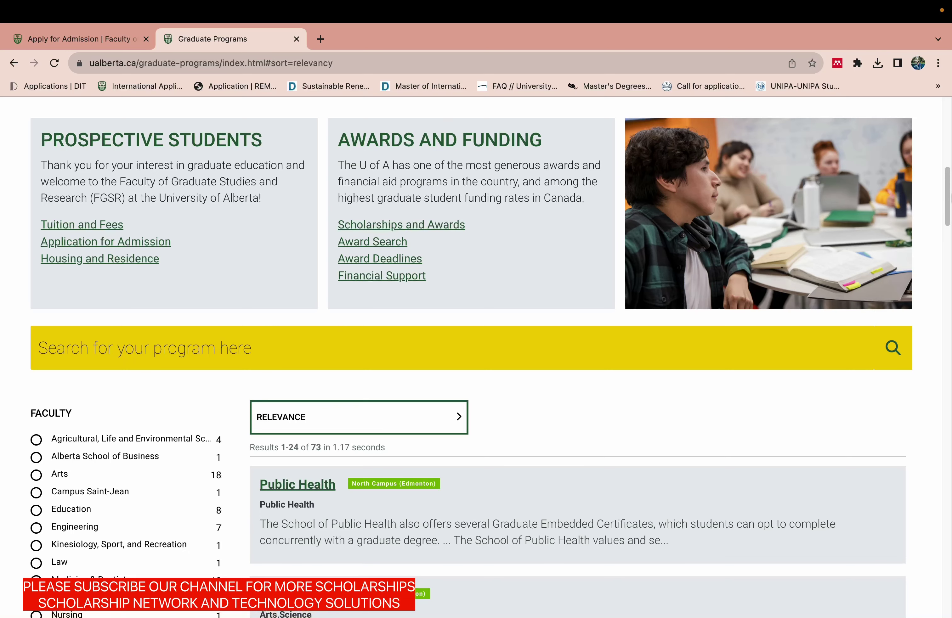
pyautogui.moveTo(945, 211); pyautogui.dragTo(946, 249)
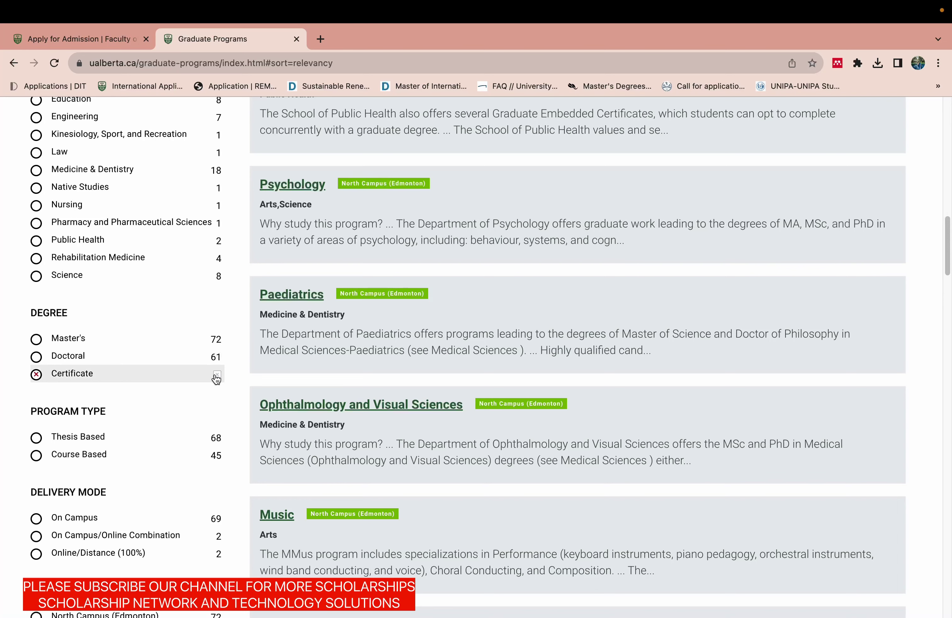
pyautogui.moveTo(947, 265); pyautogui.dragTo(936, 241)
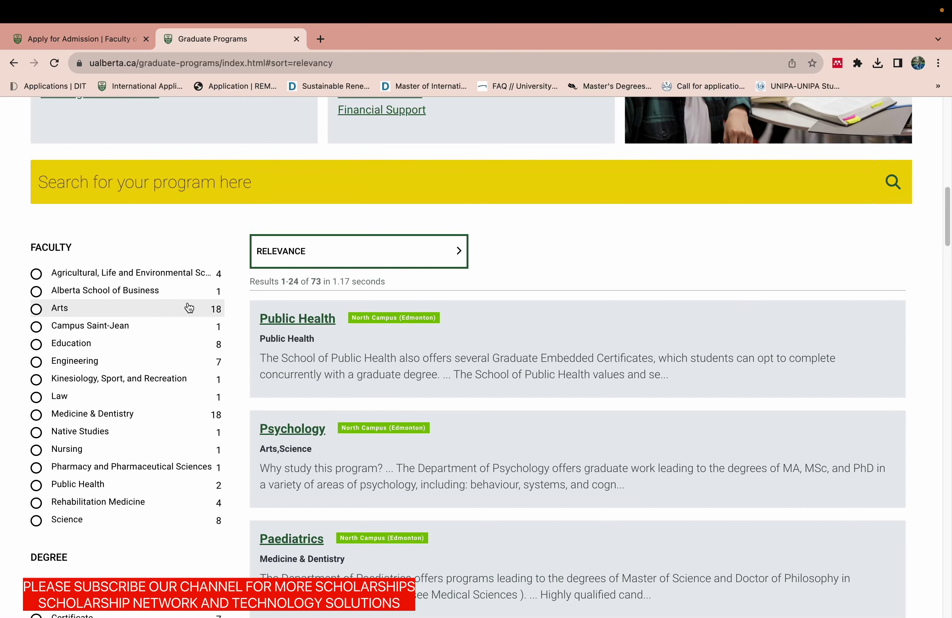
# Return to the Apply for Admission tab and start the graduate online application with Apply Now.
pyautogui.click(99, 39)
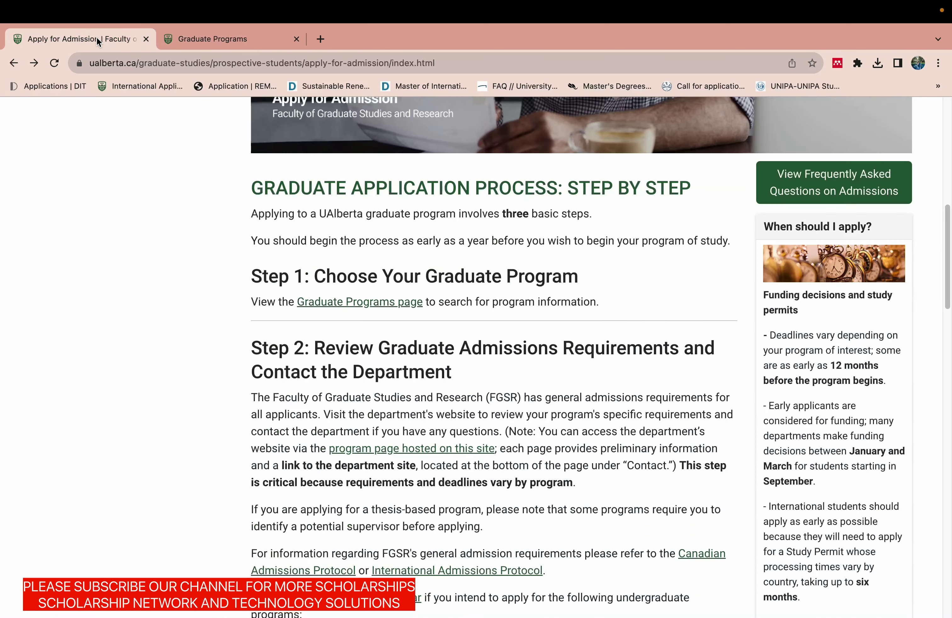
pyautogui.moveTo(943, 259); pyautogui.dragTo(945, 367)
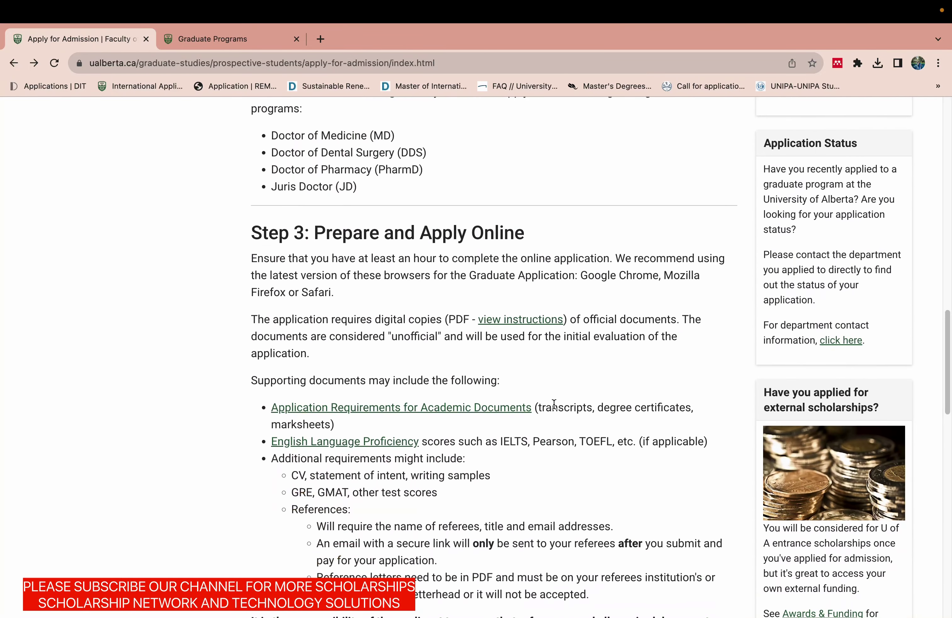
pyautogui.moveTo(945, 318); pyautogui.dragTo(941, 395)
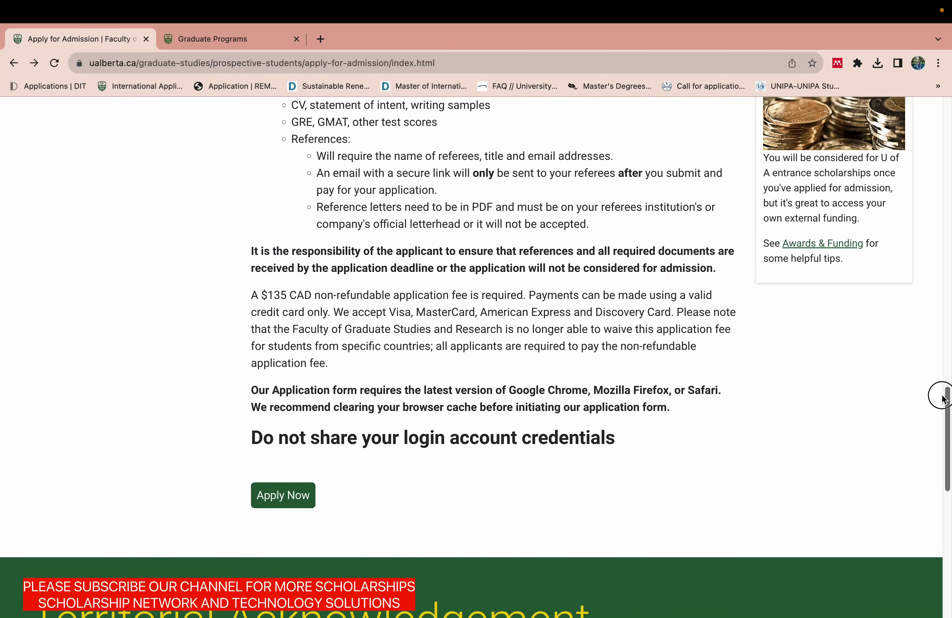
pyautogui.click(295, 496)
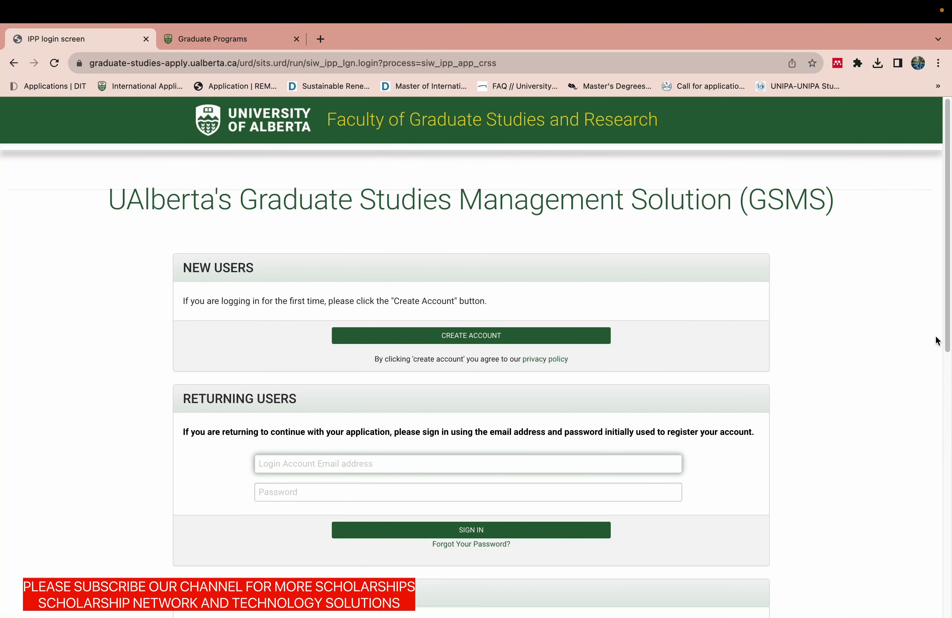
# Review the GSMS login page and put the browser window in full screen.
pyautogui.scroll(-2, 939, 321)
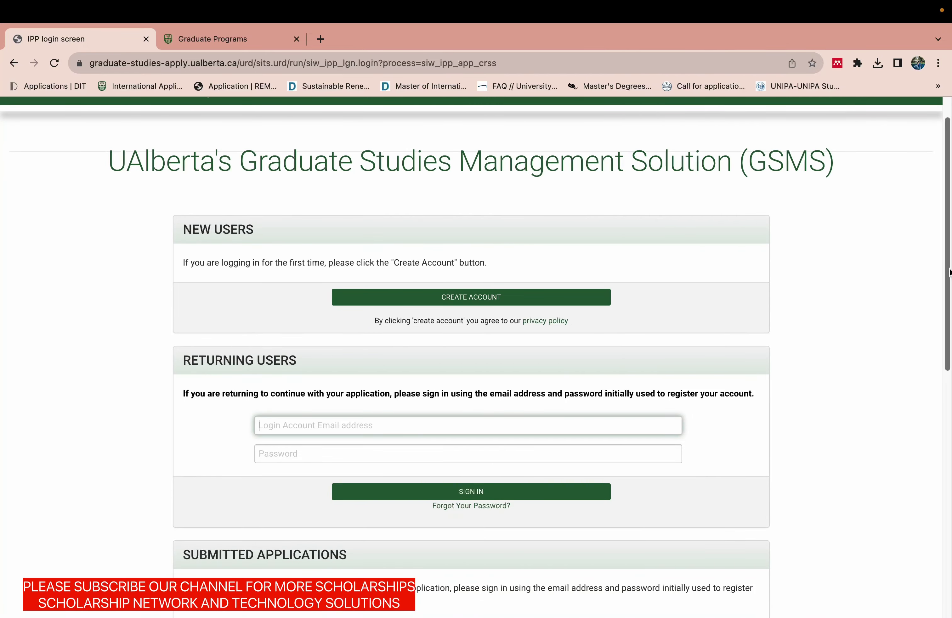
pyautogui.moveTo(950, 272); pyautogui.dragTo(945, 326)
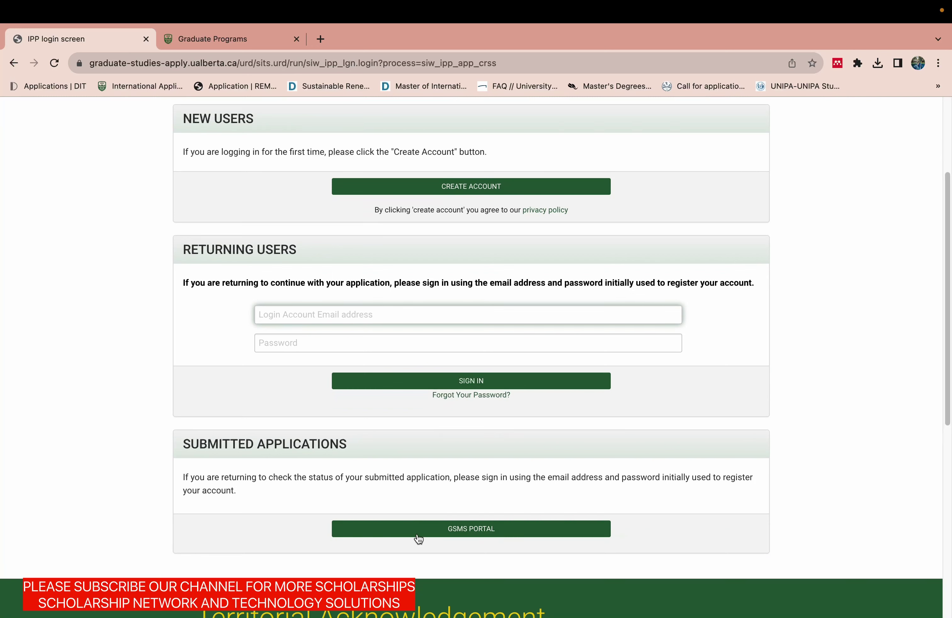
pyautogui.scroll(4, 948, 369)
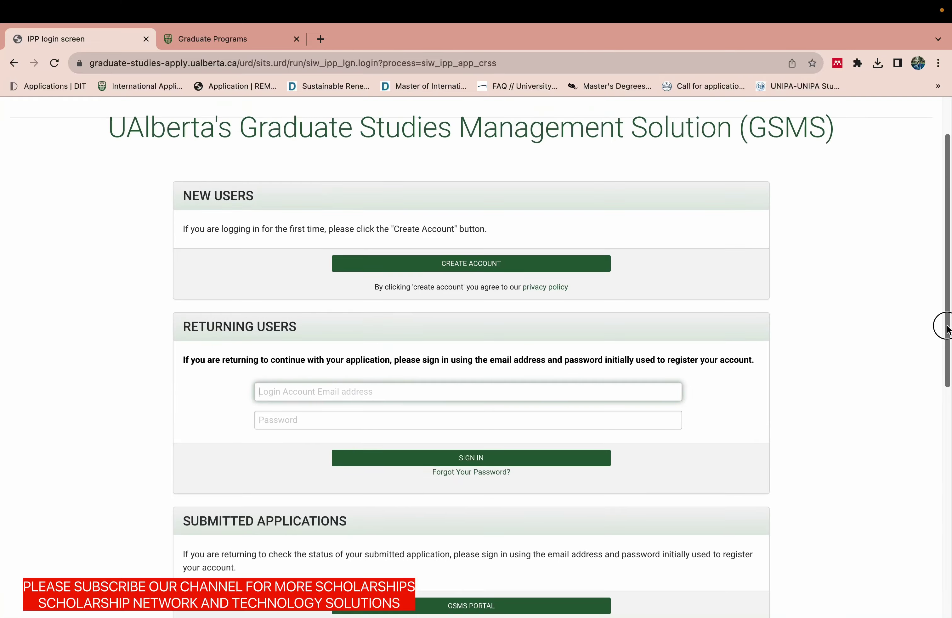
pyautogui.press('ctrl+super+f')
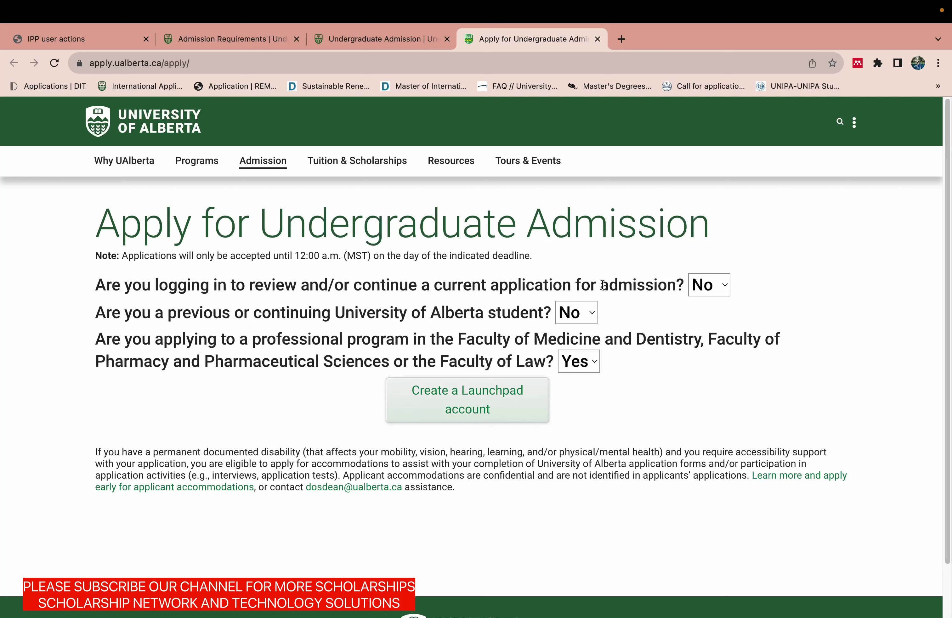
# Answer No, No and Yes to the screening questions and begin creating a Launchpad account.
pyautogui.click(702, 287)
pyautogui.click(703, 288)
pyautogui.click(567, 369)
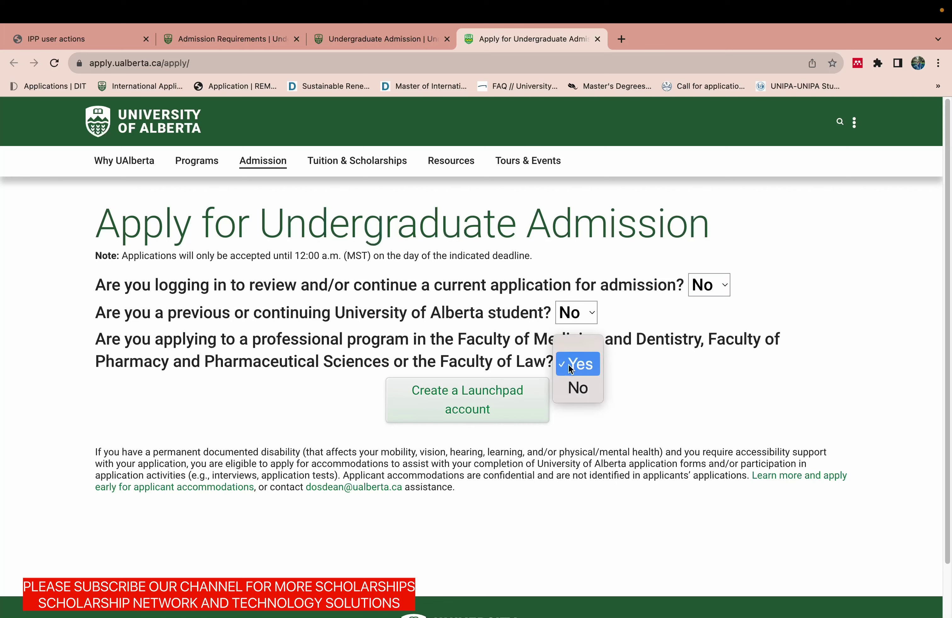
pyautogui.click(570, 385)
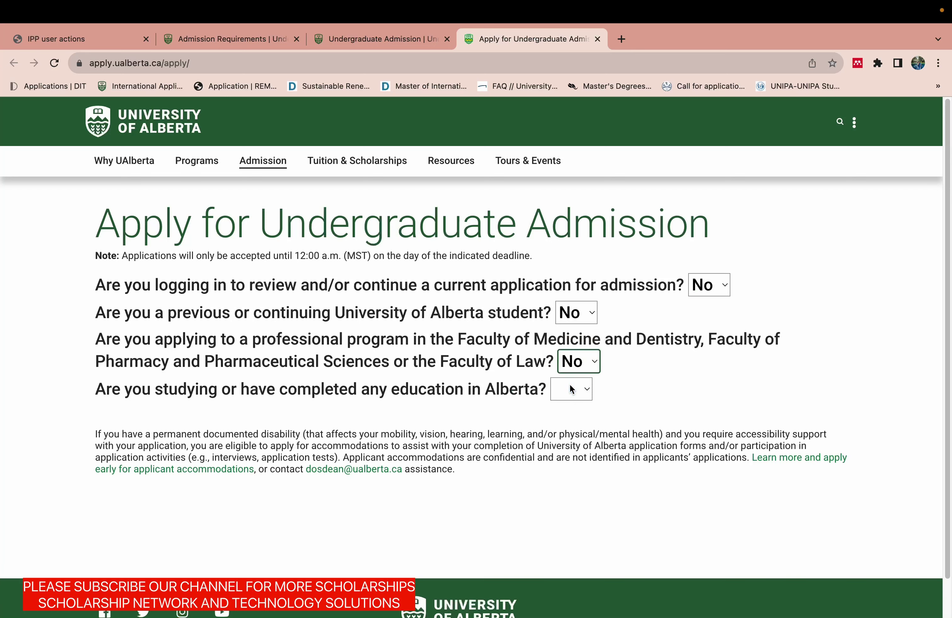
pyautogui.click(589, 365)
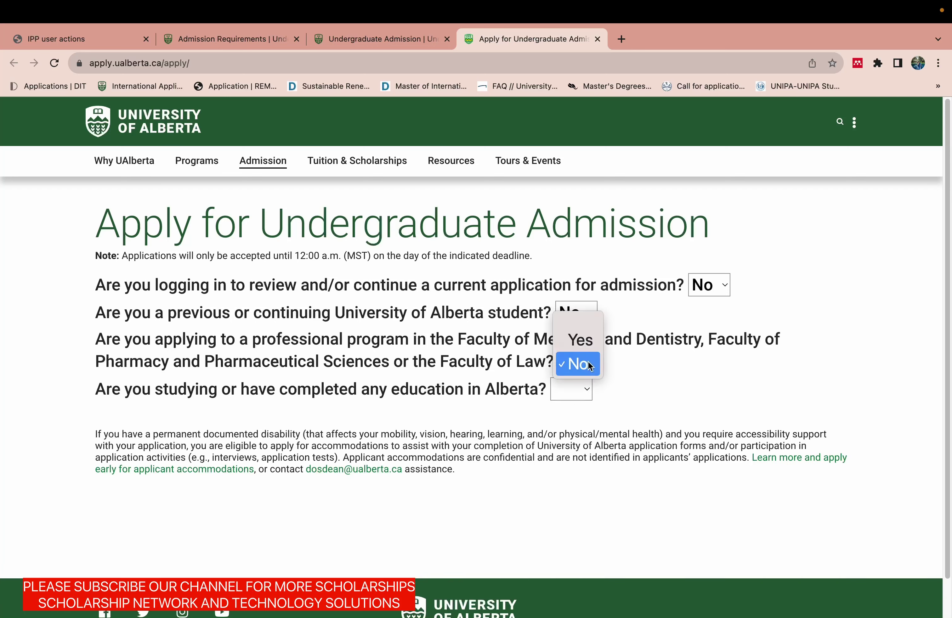
pyautogui.click(582, 345)
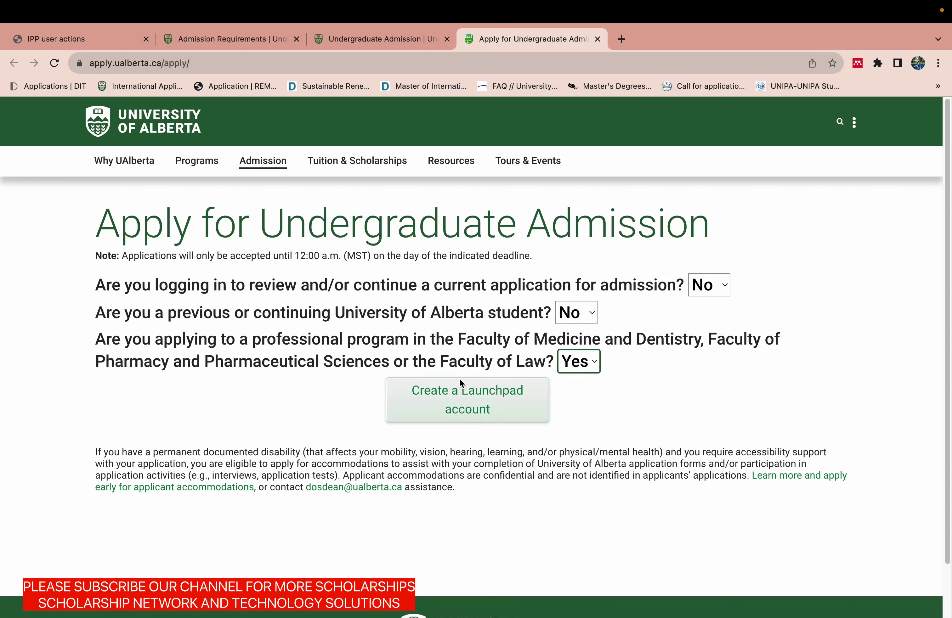
pyautogui.click(443, 405)
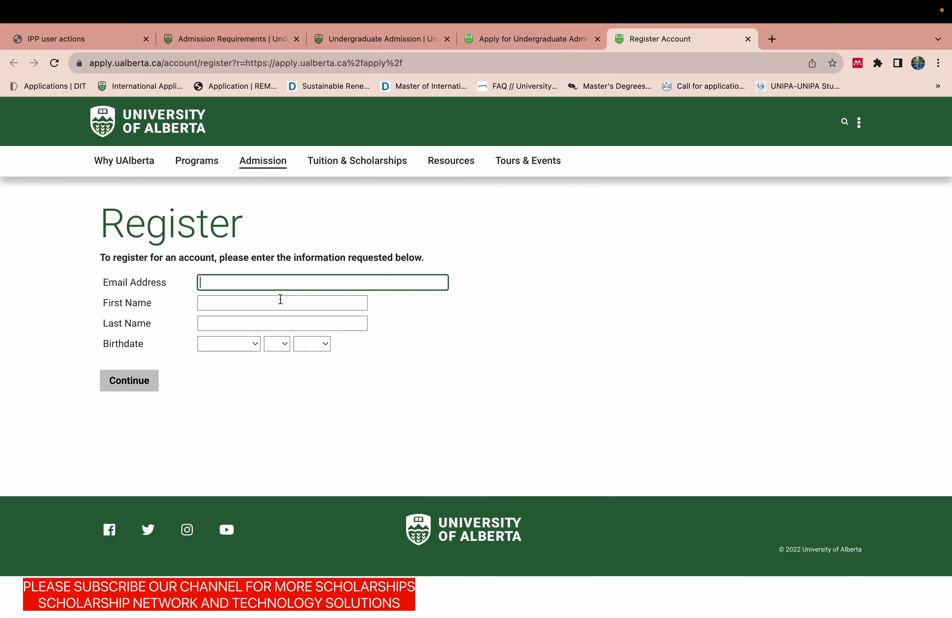
# Fill in the registration e-mail address and the applicant's first and last name.
pyautogui.press('super+v')
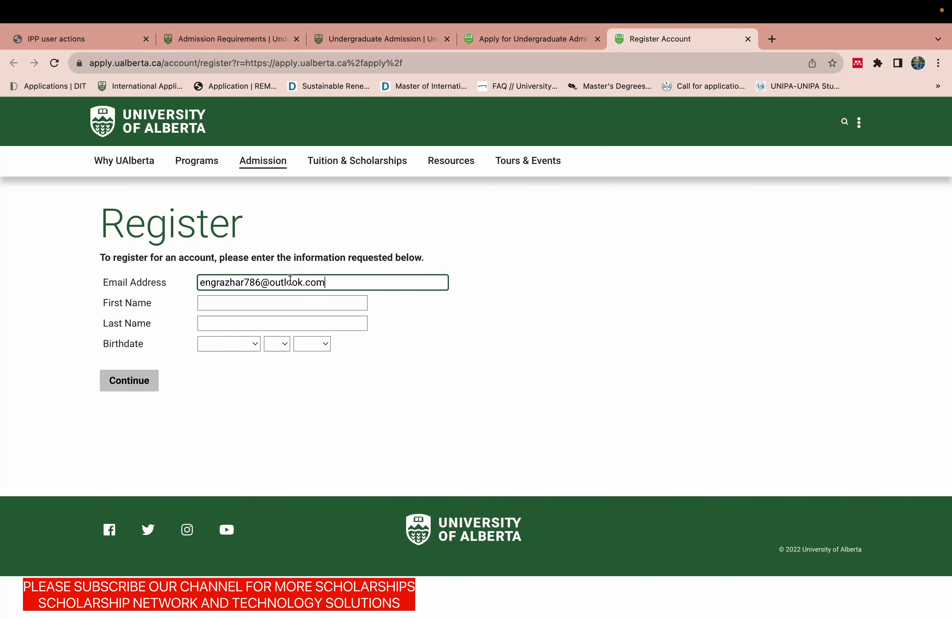
pyautogui.click(274, 301)
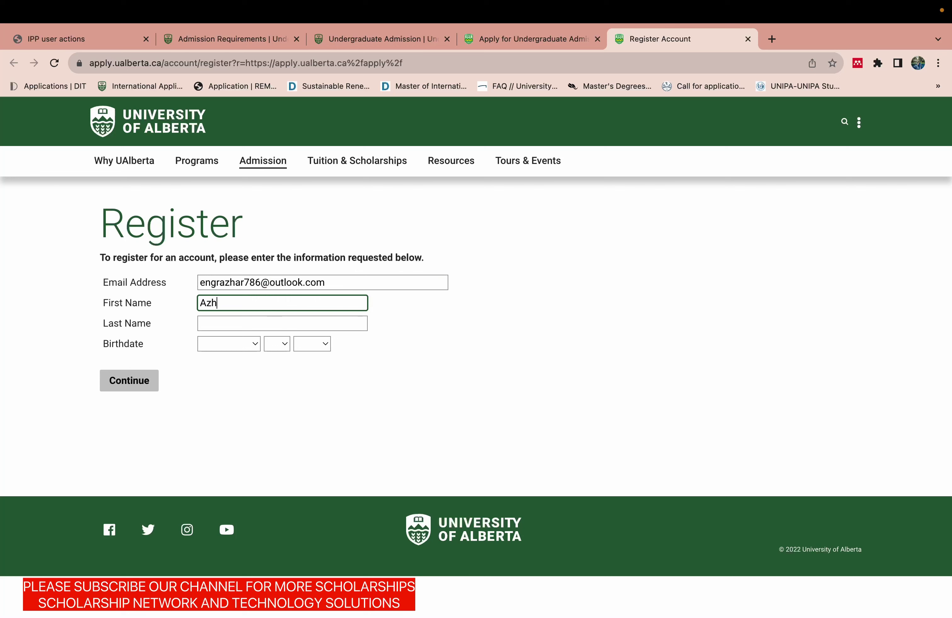
pyautogui.click(265, 323)
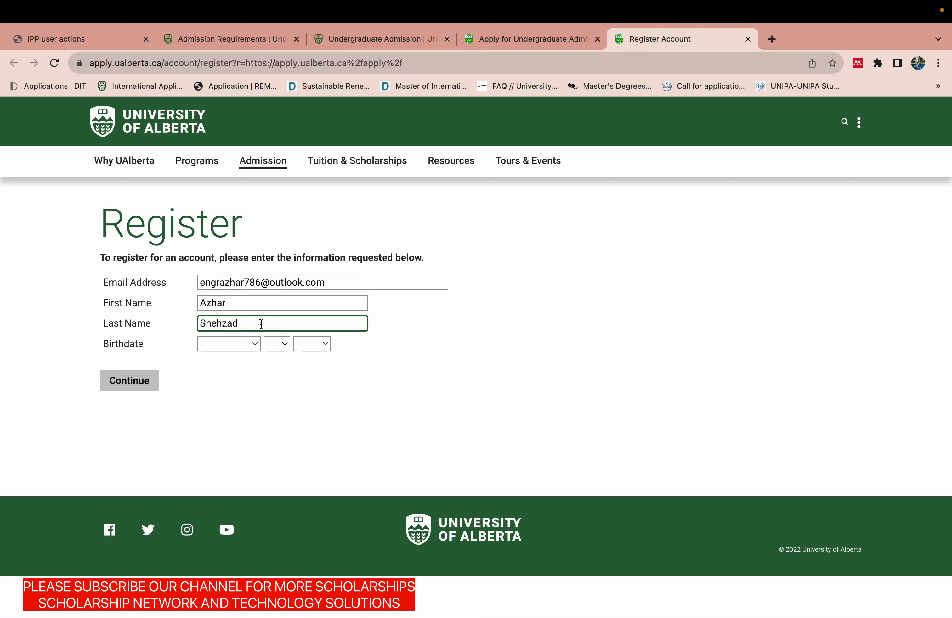
pyautogui.click(253, 346)
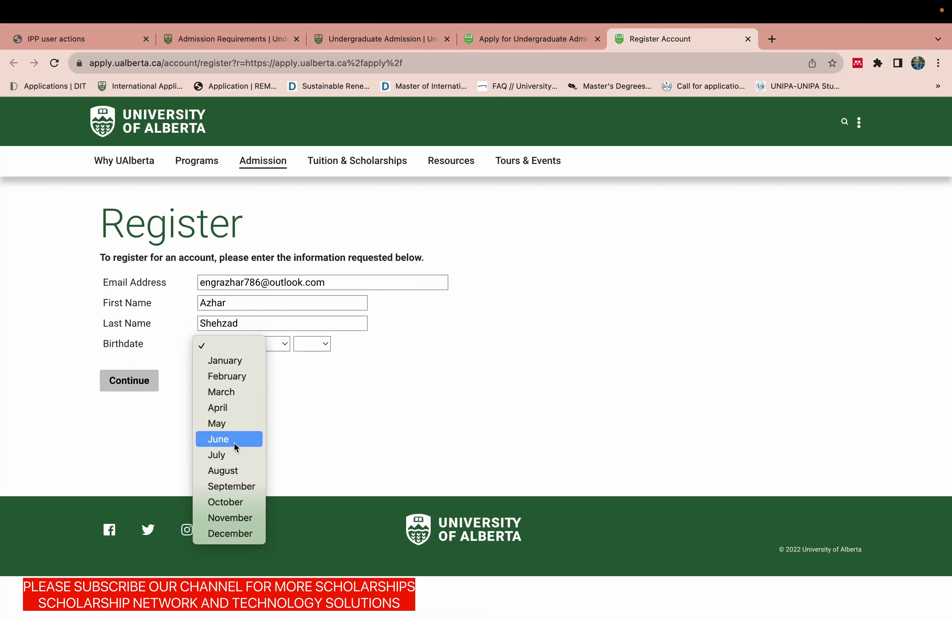
pyautogui.click(232, 486)
pyautogui.click(276, 345)
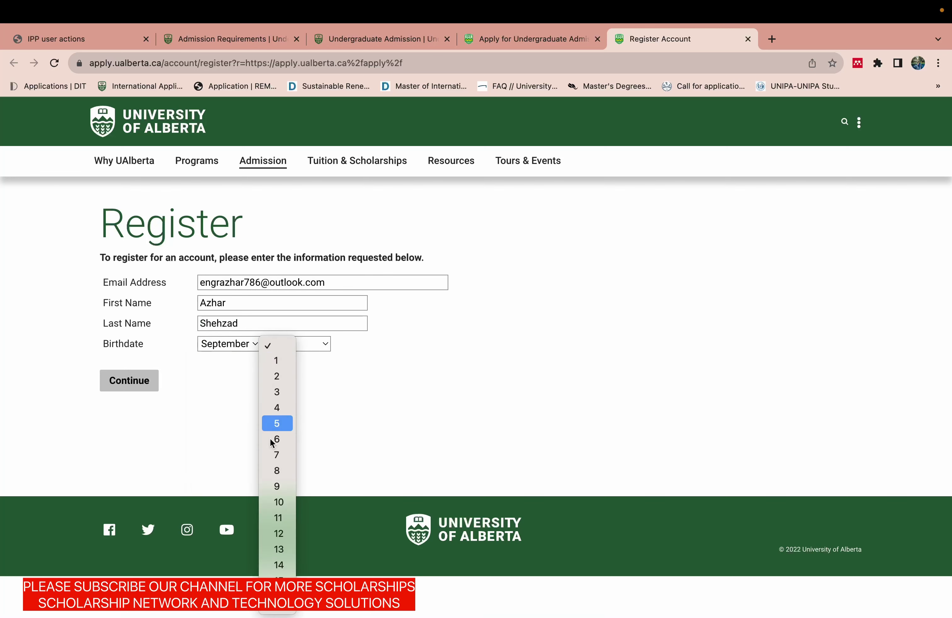
pyautogui.click(276, 486)
pyautogui.click(312, 346)
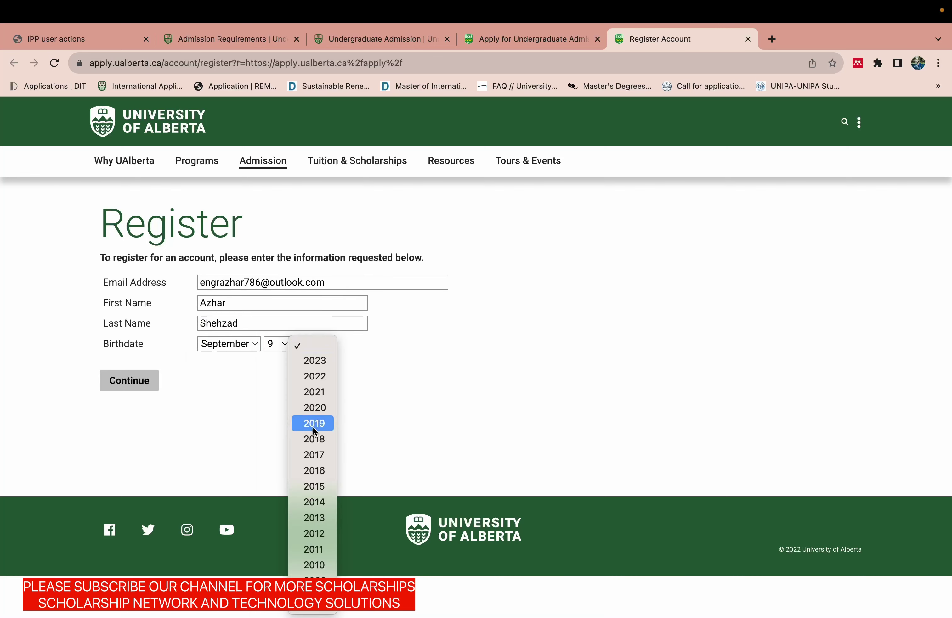
pyautogui.scroll(-5, 314, 570)
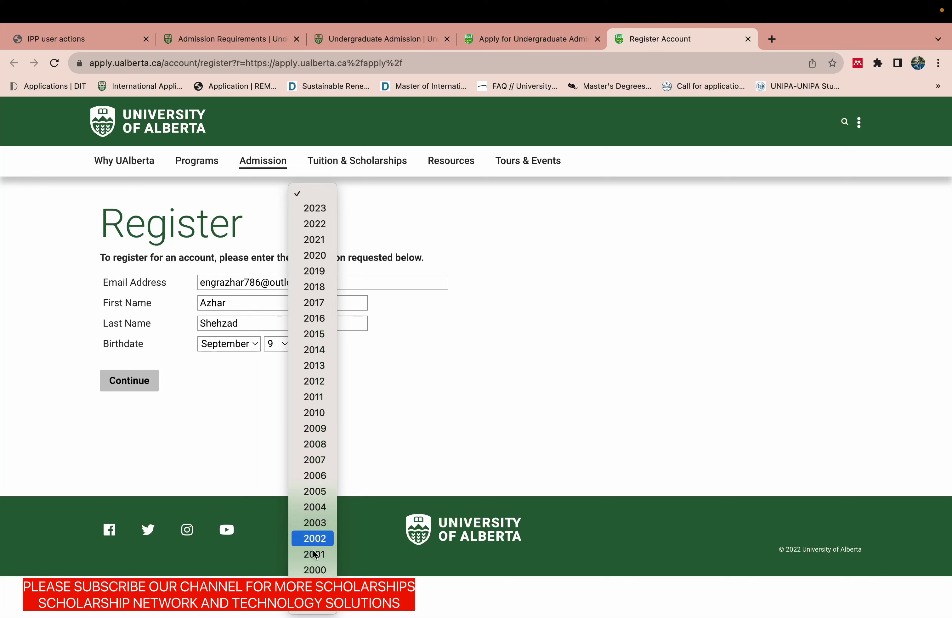
pyautogui.scroll(-2, 313, 478)
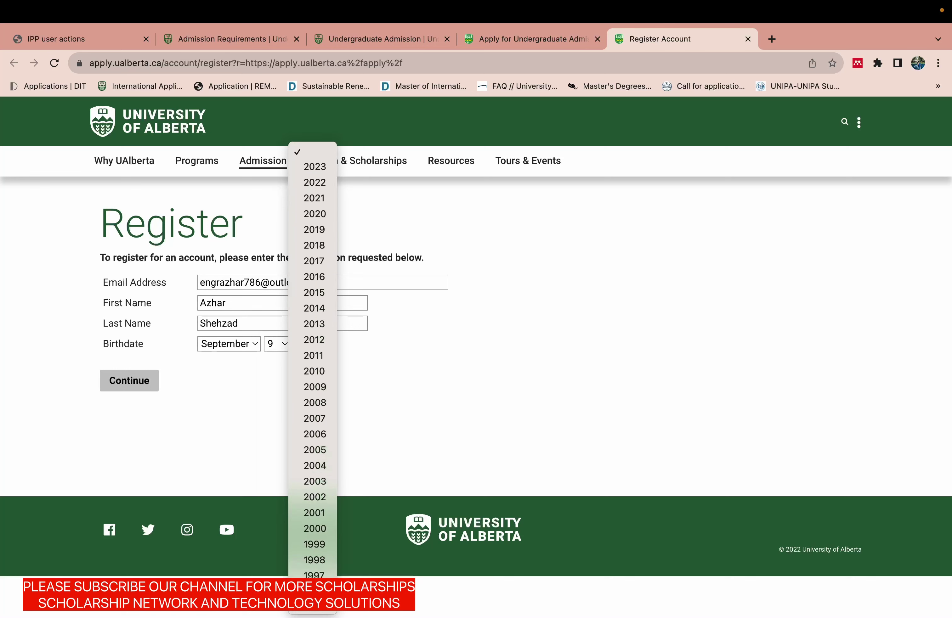
pyautogui.scroll(-4, 314, 562)
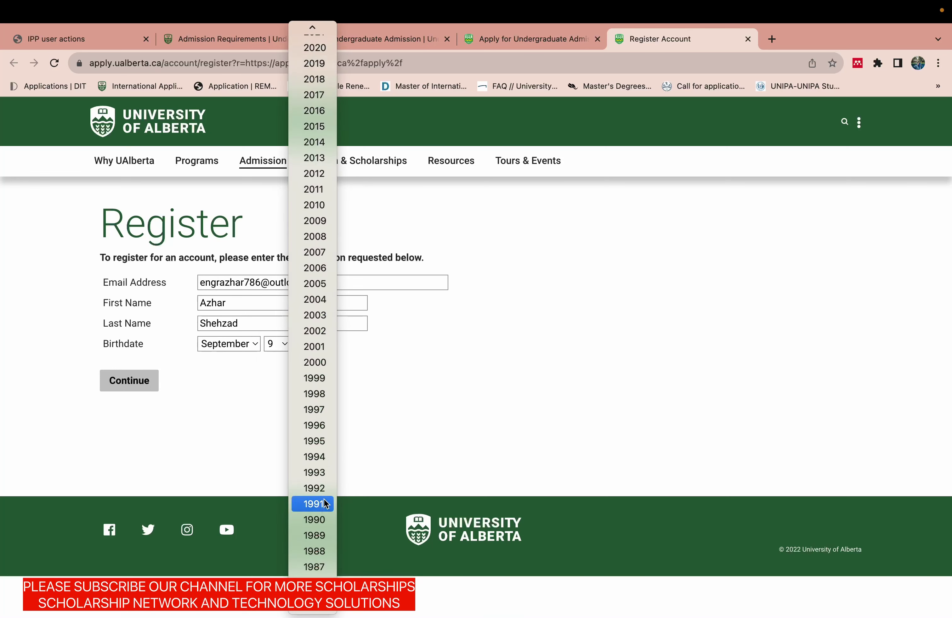
pyautogui.click(318, 473)
pyautogui.click(132, 383)
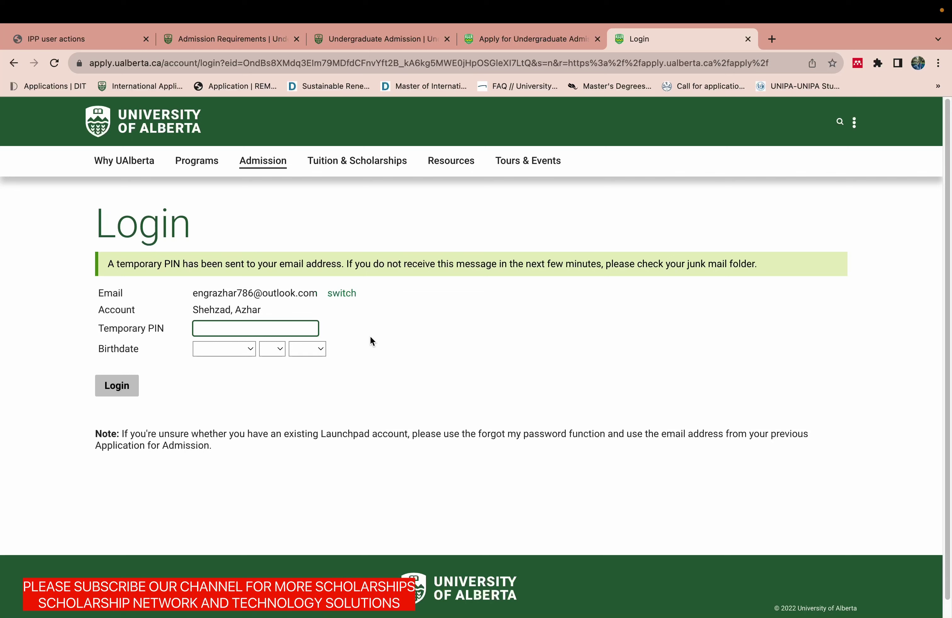
pyautogui.click(265, 330)
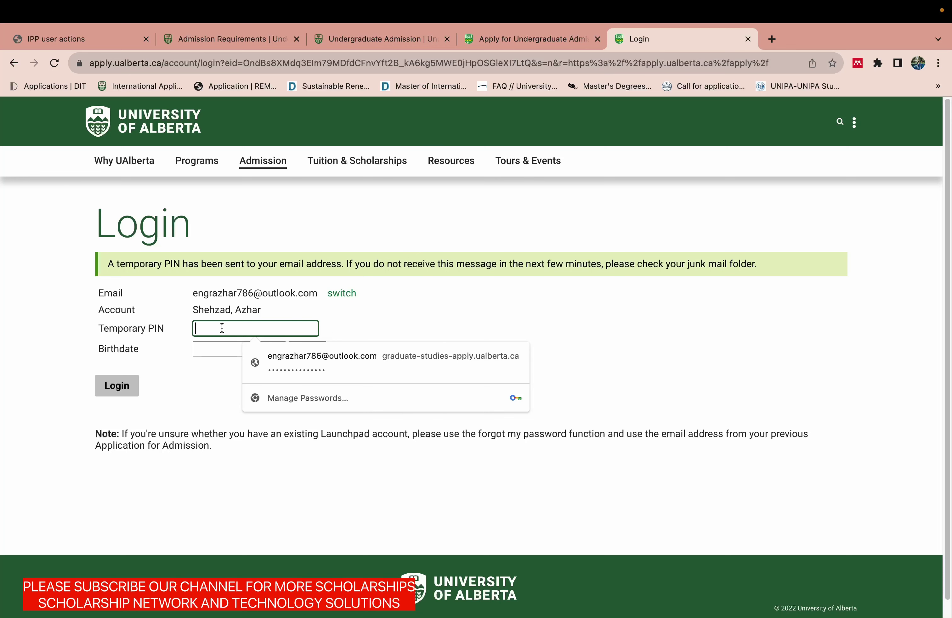
pyautogui.write('••')
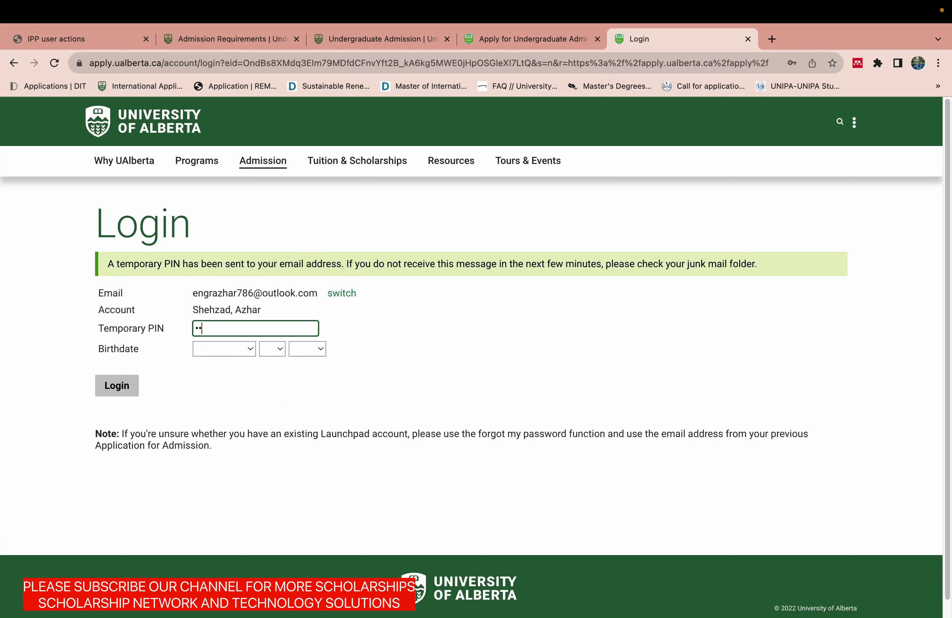
pyautogui.write('•••••')
pyautogui.click(208, 353)
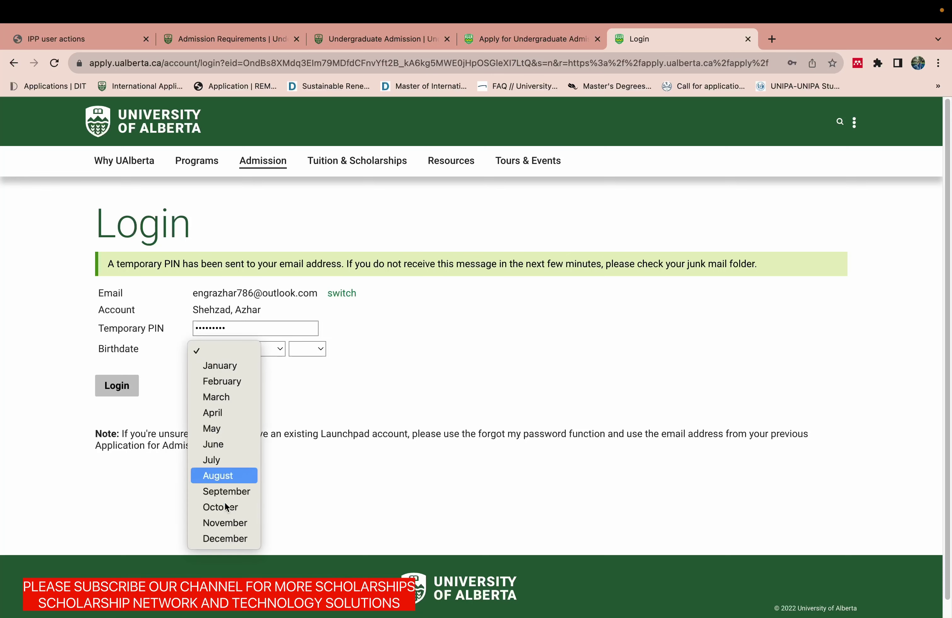
pyautogui.click(226, 495)
pyautogui.click(270, 349)
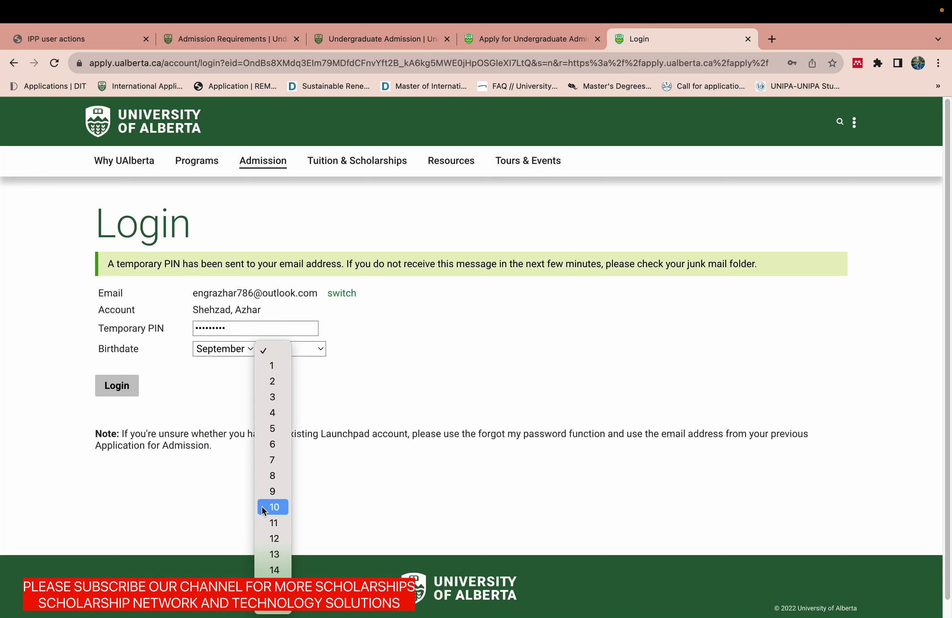
pyautogui.click(281, 423)
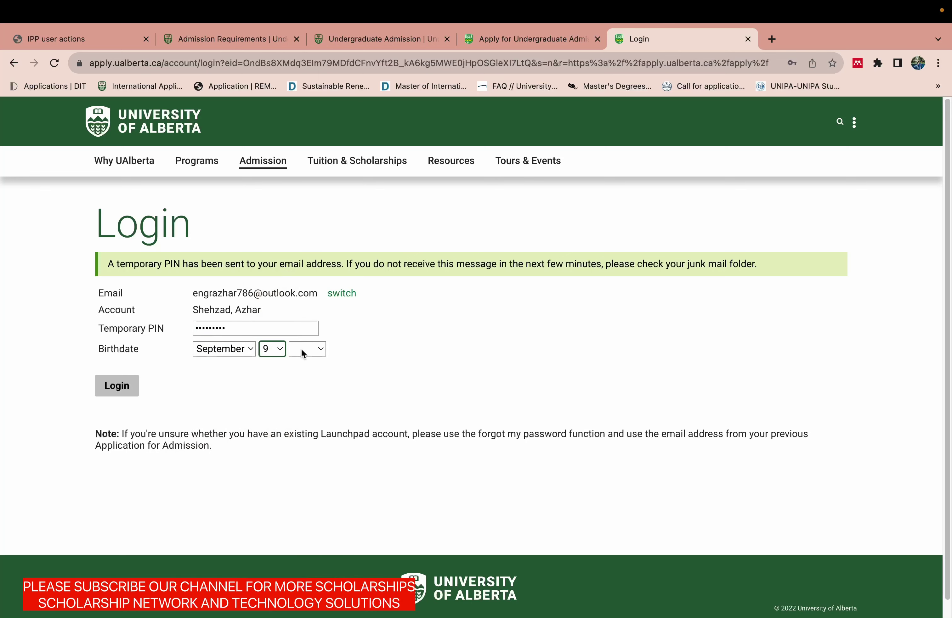
pyautogui.click(303, 350)
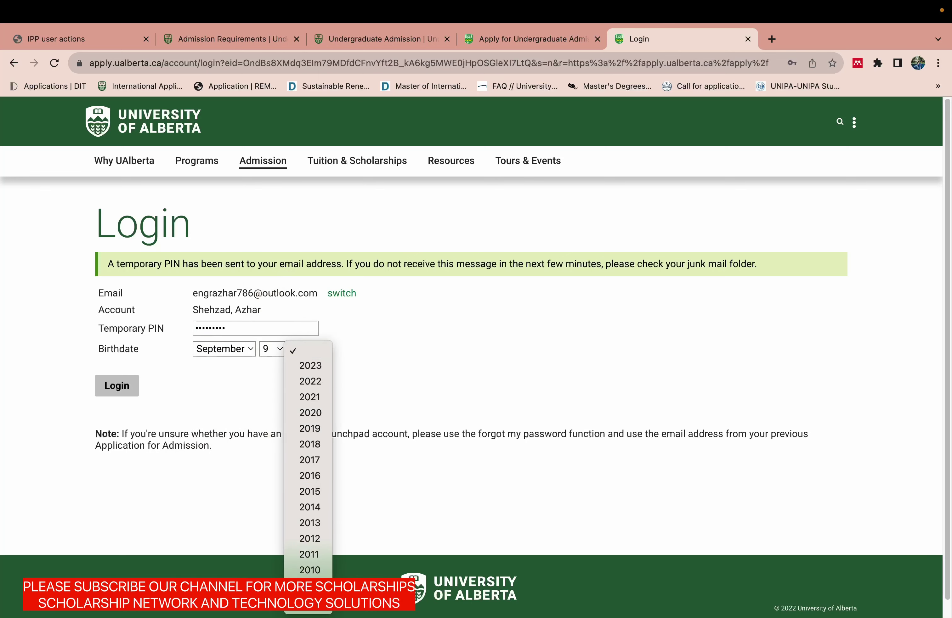
pyautogui.scroll(-6, 316, 524)
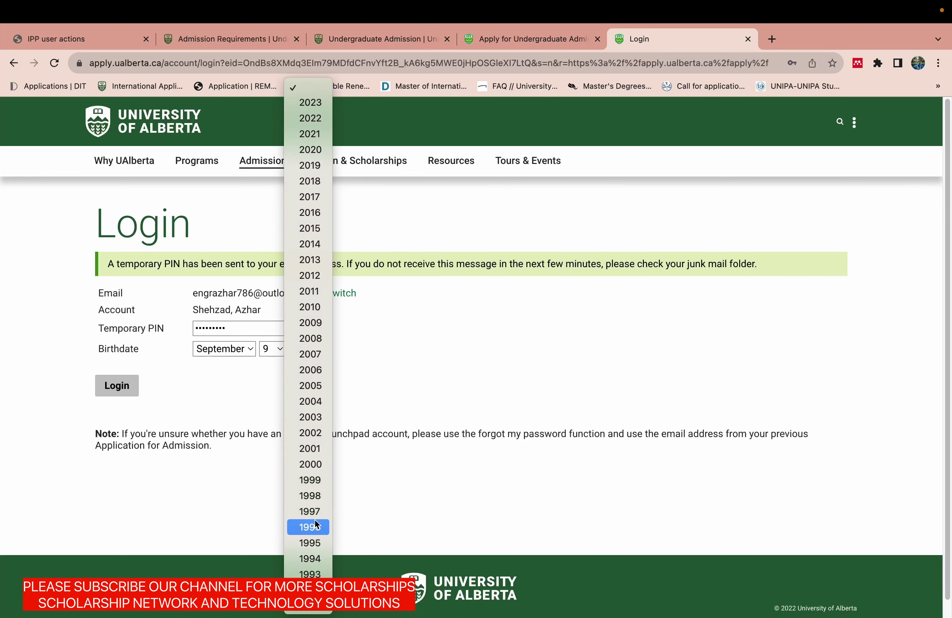
pyautogui.click(310, 573)
pyautogui.click(108, 382)
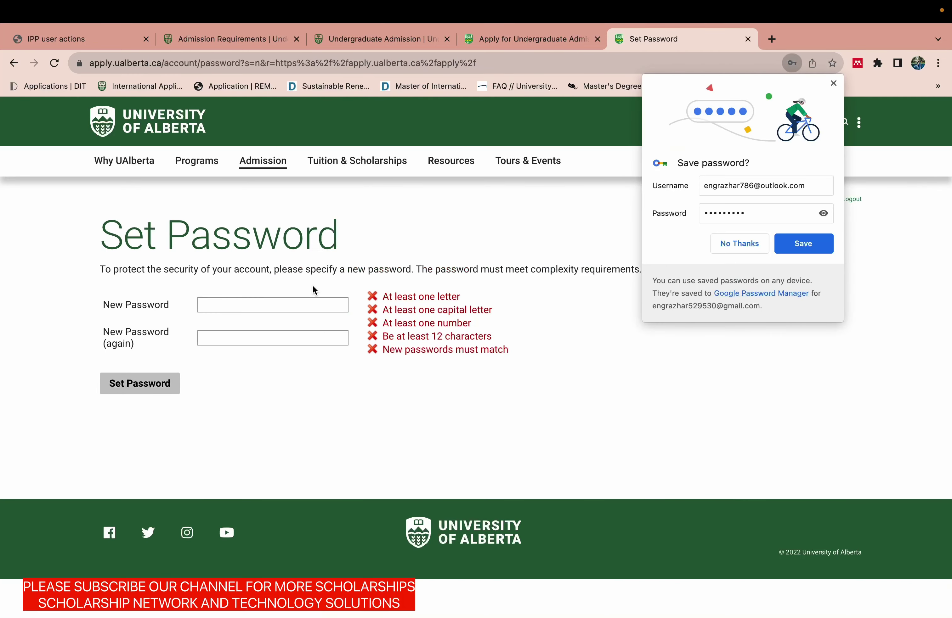
# Try typing a new password, then clear the New Password field.
pyautogui.click(300, 304)
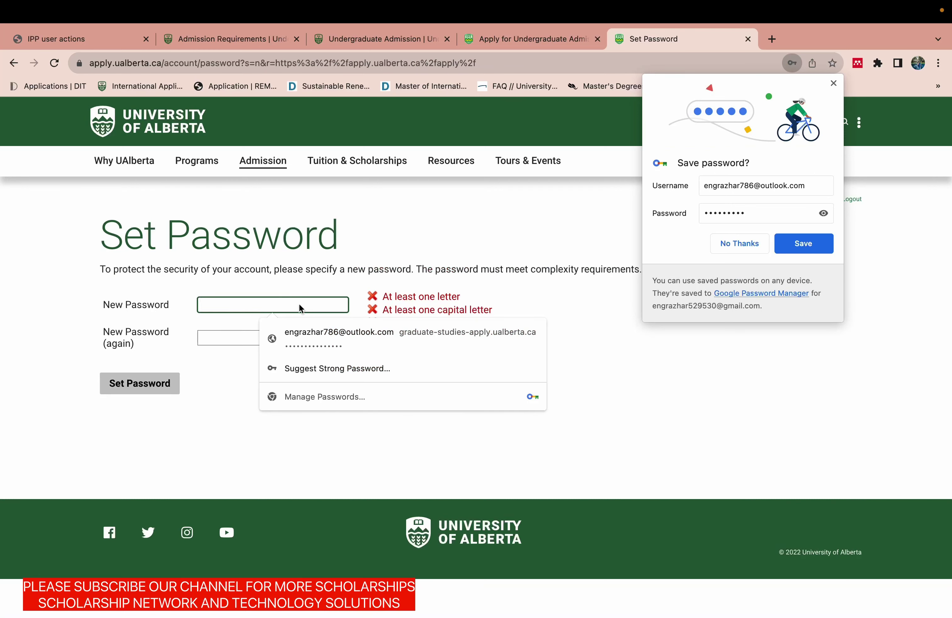
pyautogui.write('••••••')
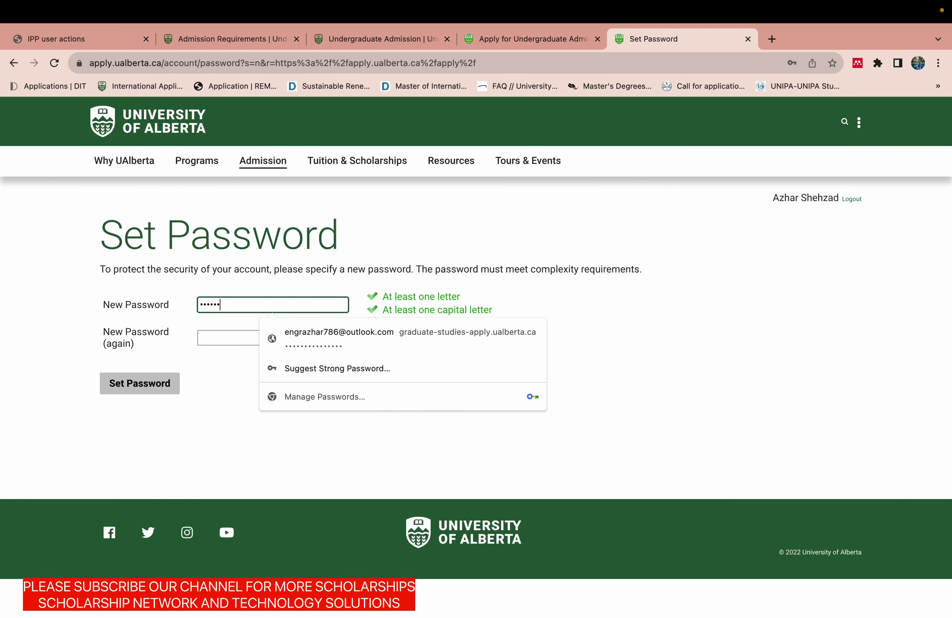
pyautogui.write('•••')
pyautogui.click(234, 337)
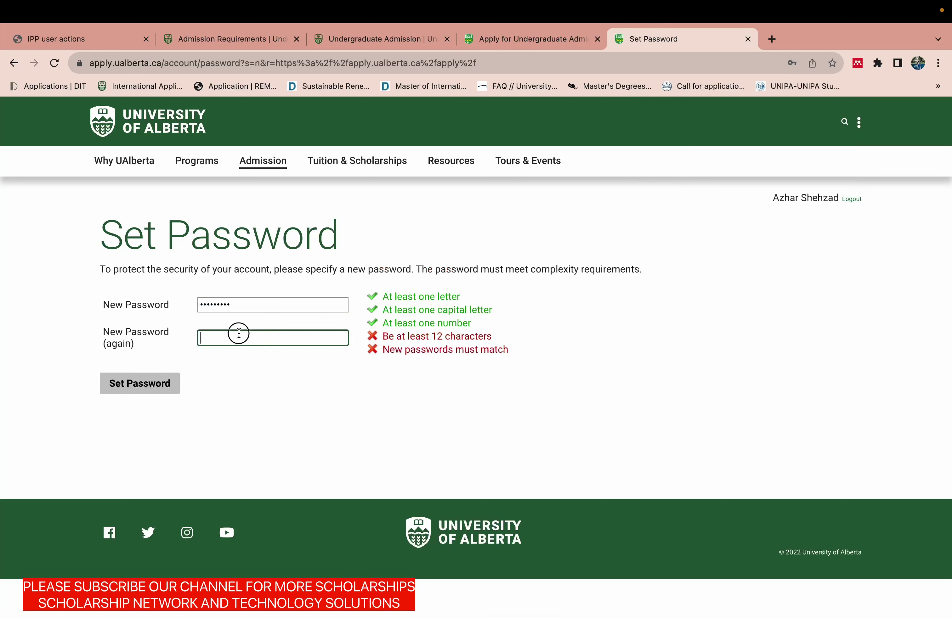
pyautogui.click(246, 299)
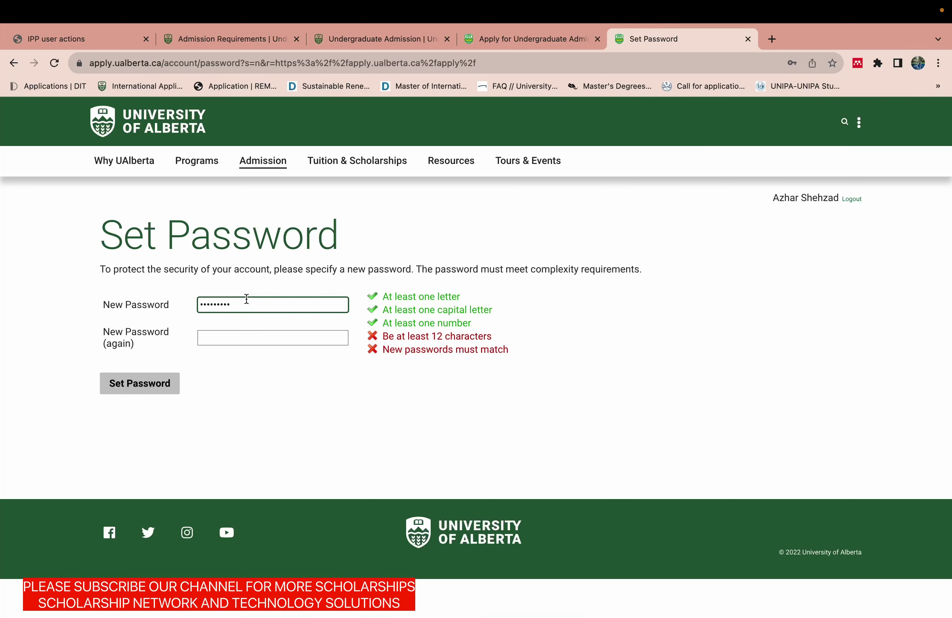
pyautogui.write('•••')
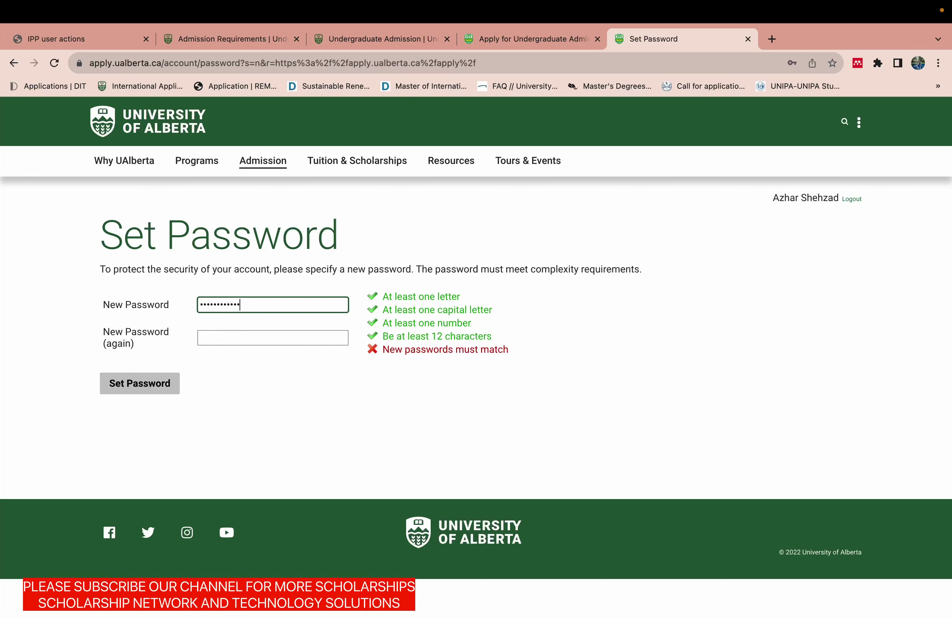
pyautogui.write('••')
pyautogui.click(456, 353)
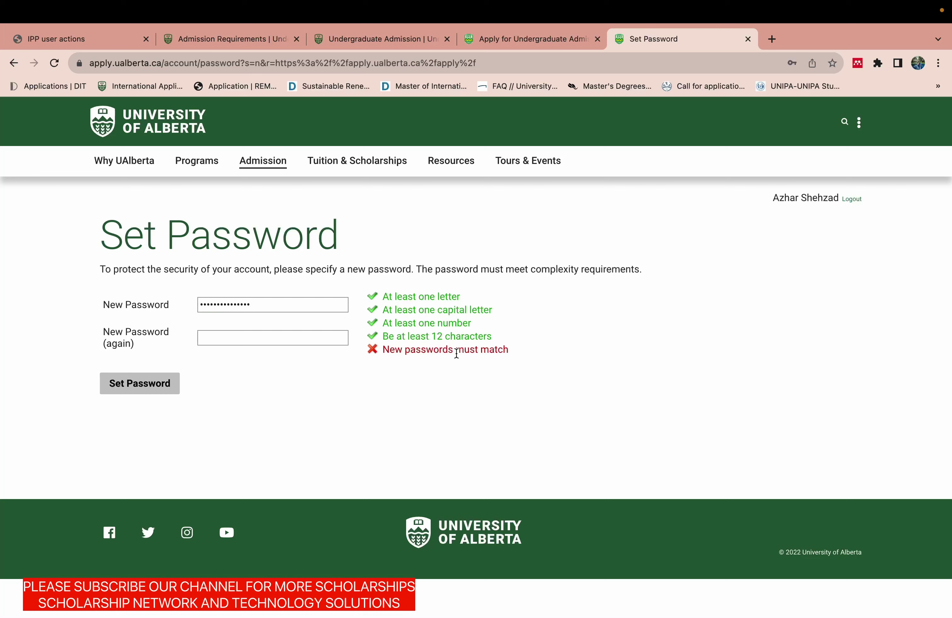
pyautogui.click(301, 304)
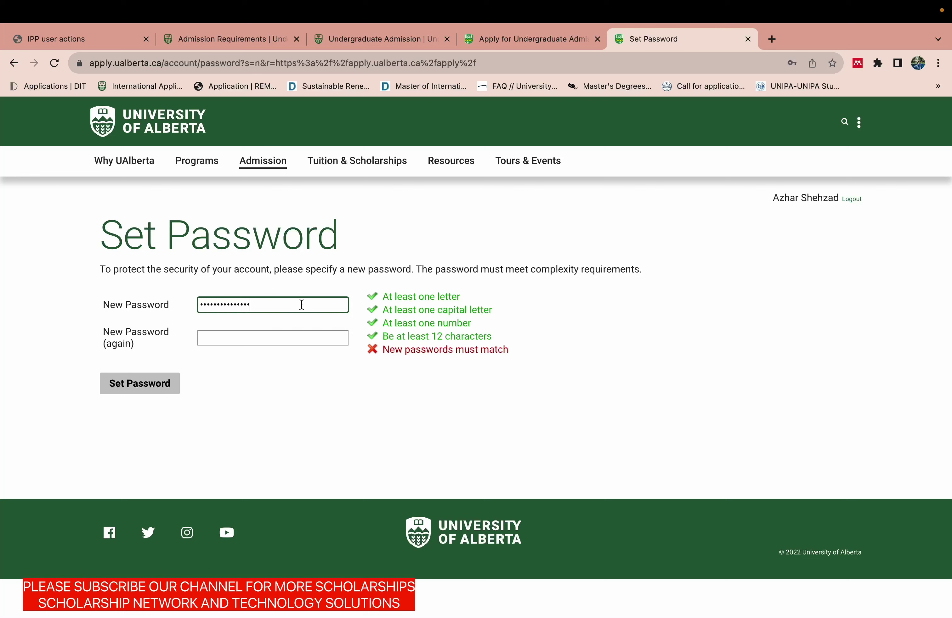
pyautogui.doubleClick(301, 305)
pyautogui.press('BackSpace')
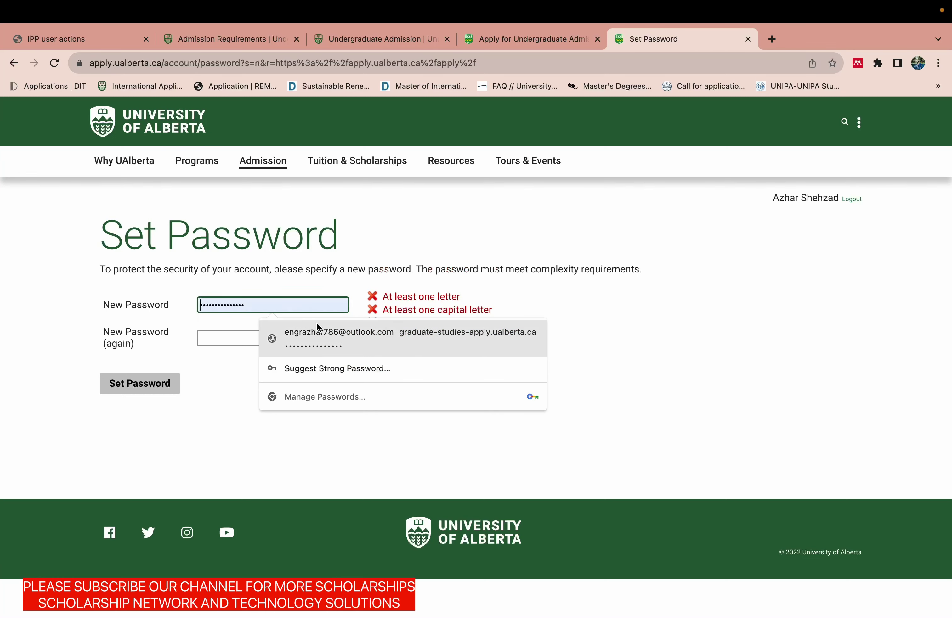
# Fill both password fields with Chrome's suggested strong password and submit it.
pyautogui.click(316, 322)
pyautogui.click(293, 339)
pyautogui.click(298, 303)
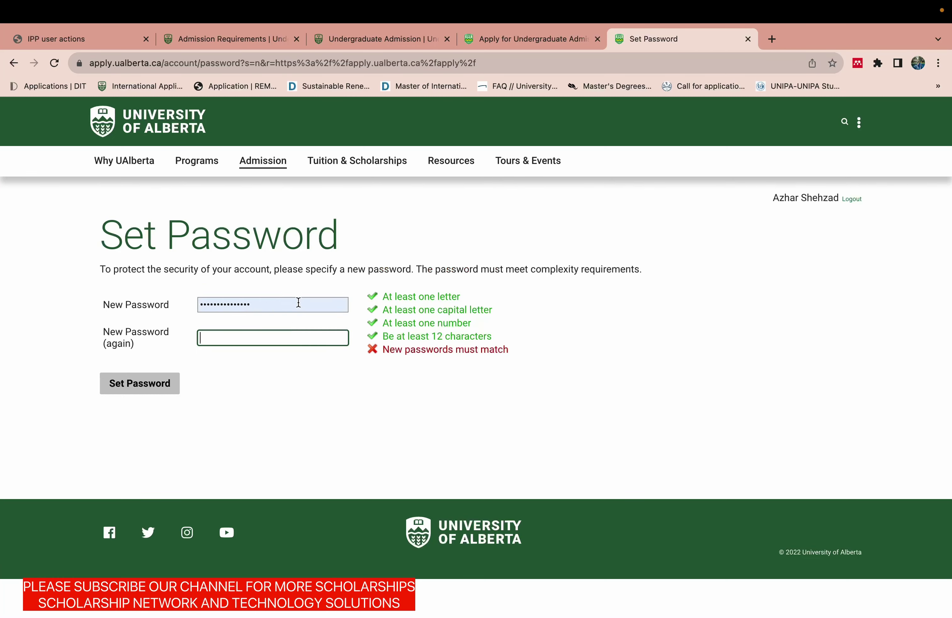
pyautogui.doubleClick(298, 303)
pyautogui.press('BackSpace')
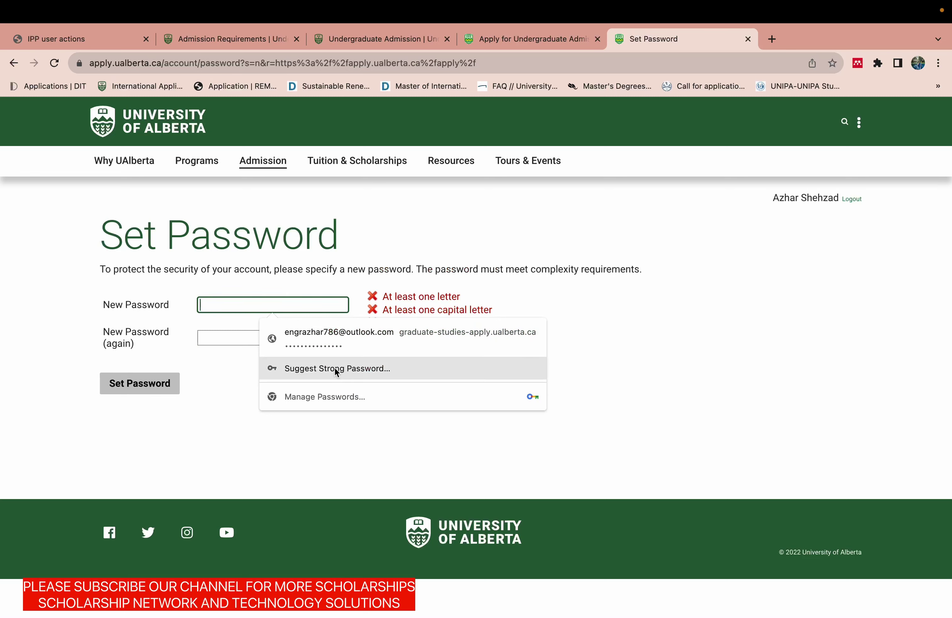
pyautogui.click(335, 368)
pyautogui.click(349, 333)
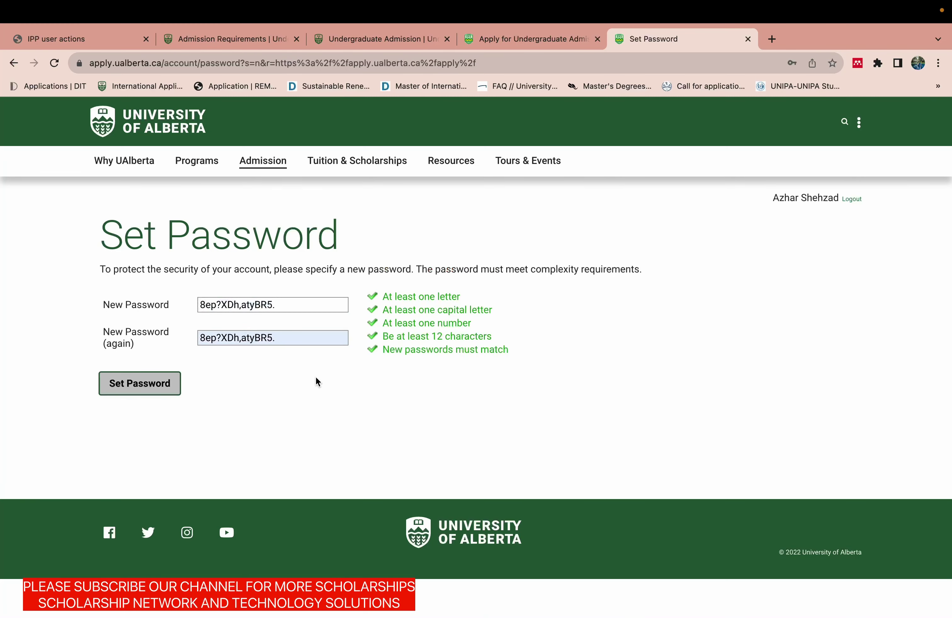
pyautogui.click(288, 304)
pyautogui.doubleClick(289, 304)
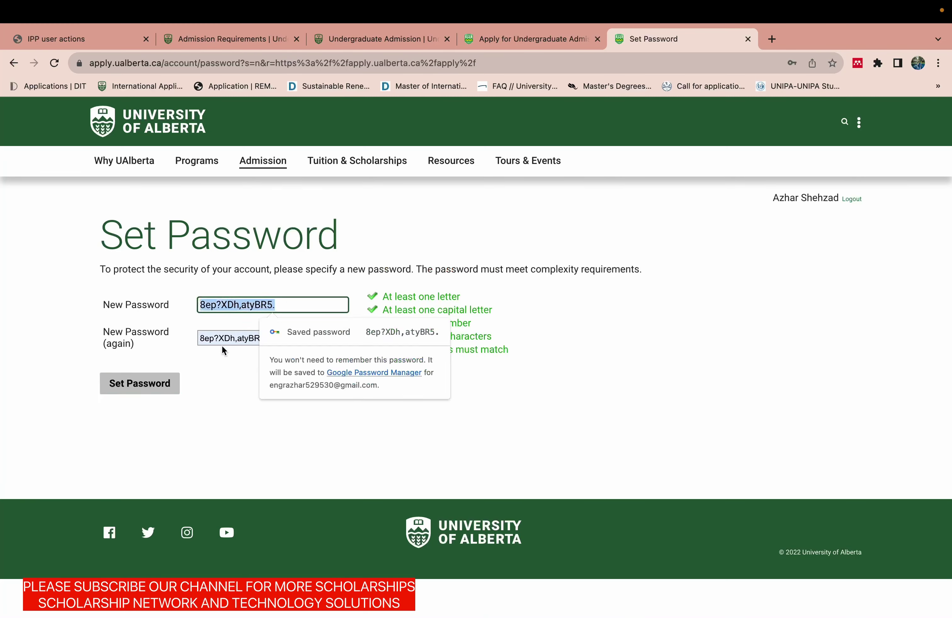
pyautogui.click(119, 388)
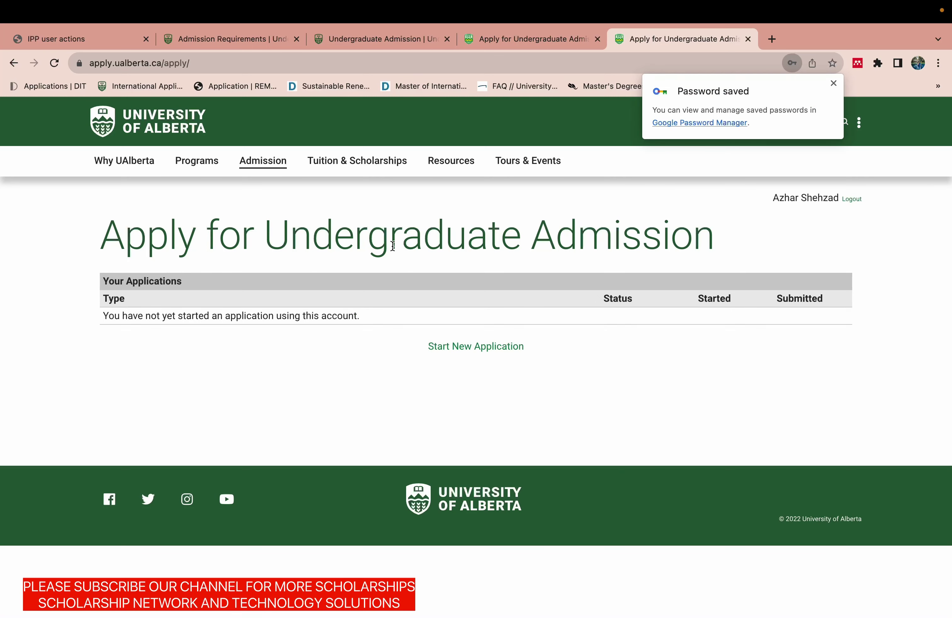
# Create a Fall 2024 '2024/2025 Professional Programs' application and open it.
pyautogui.click(465, 346)
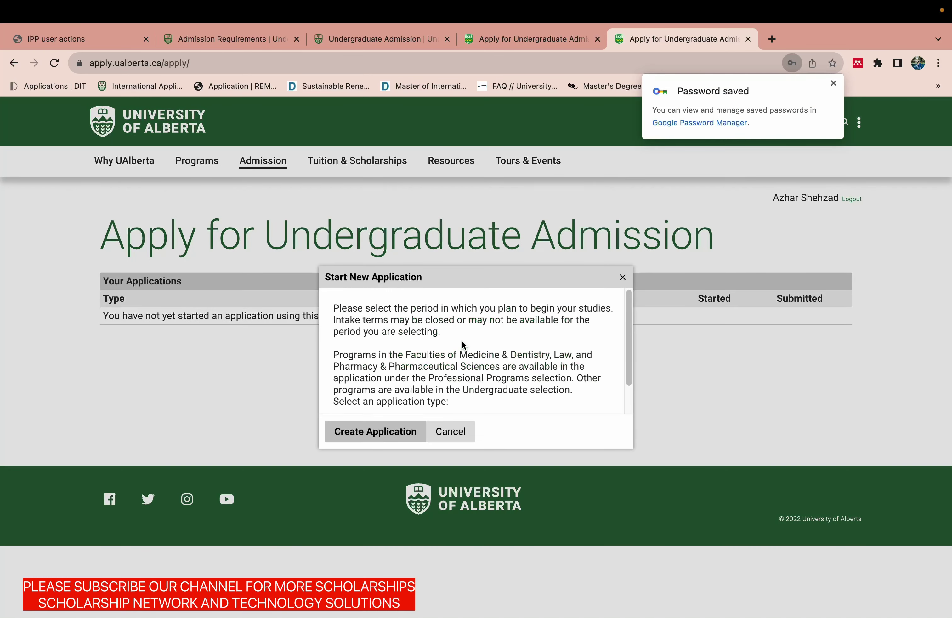
pyautogui.click(378, 437)
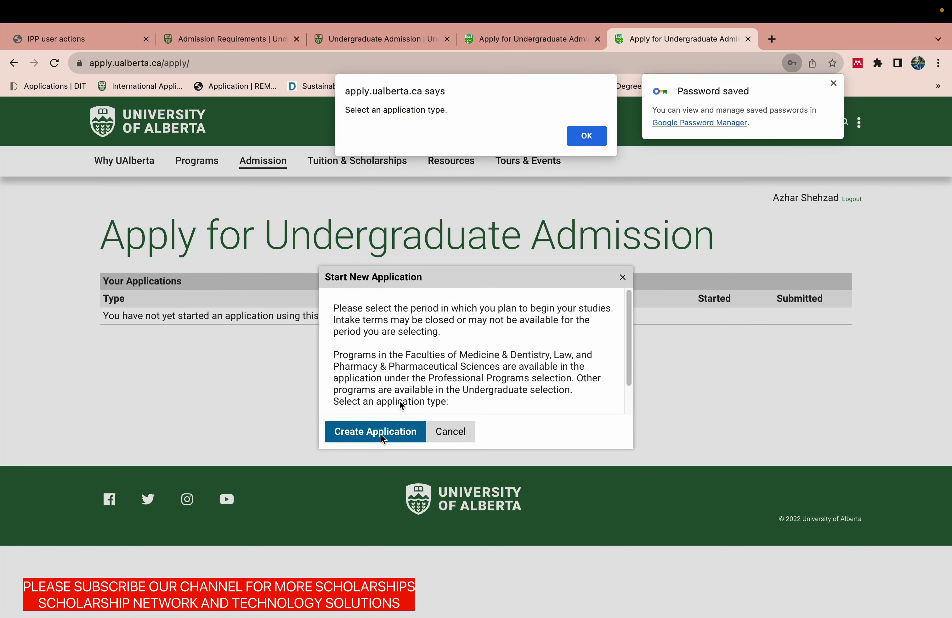
pyautogui.click(584, 139)
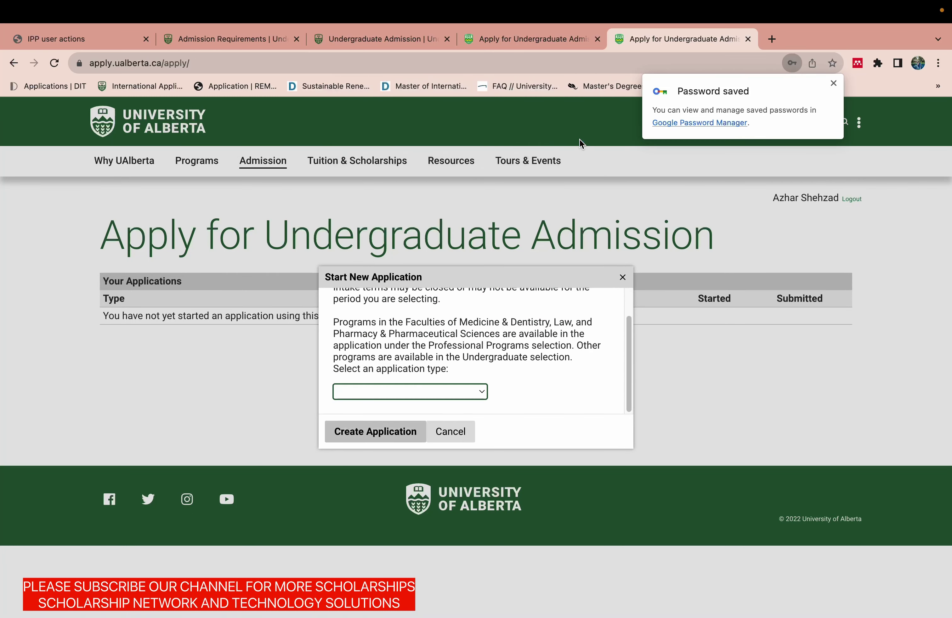
pyautogui.click(470, 402)
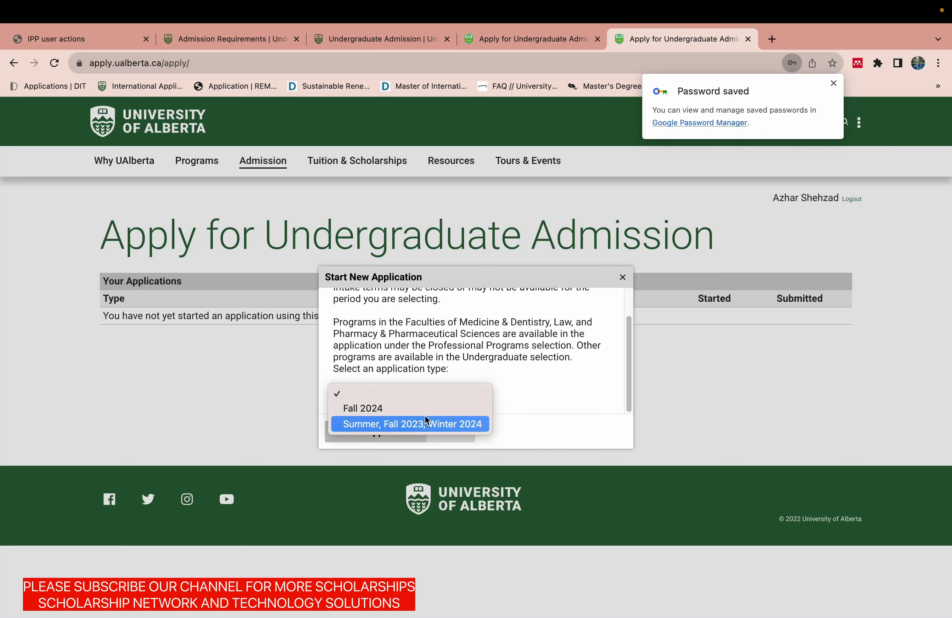
pyautogui.click(416, 413)
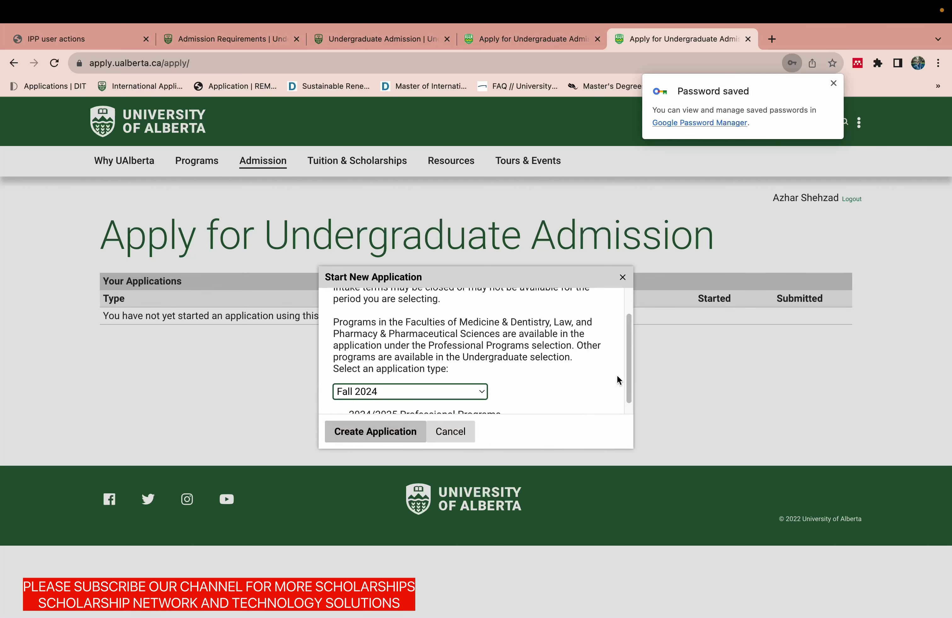
pyautogui.moveTo(626, 377); pyautogui.dragTo(627, 401)
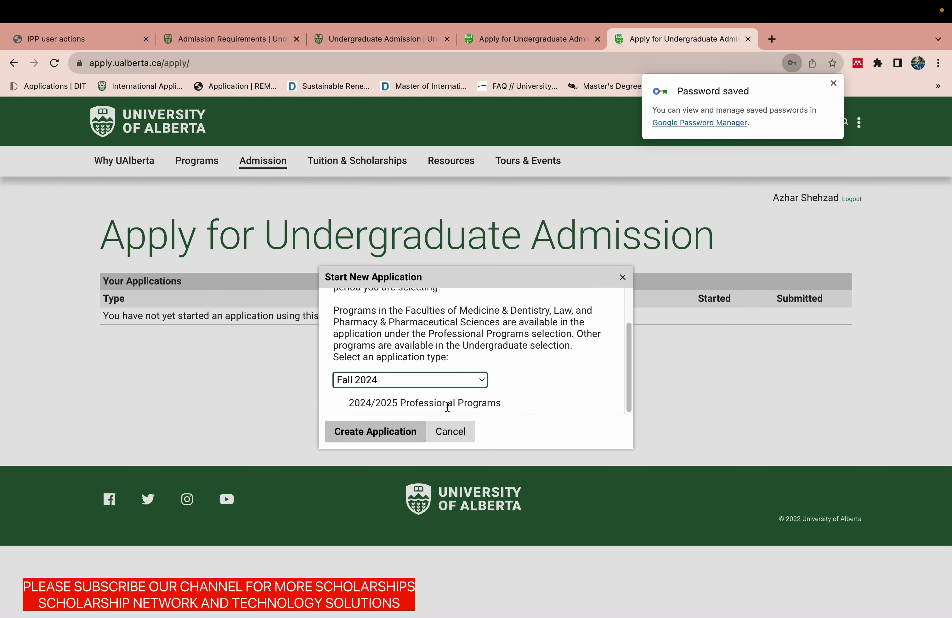
pyautogui.click(392, 431)
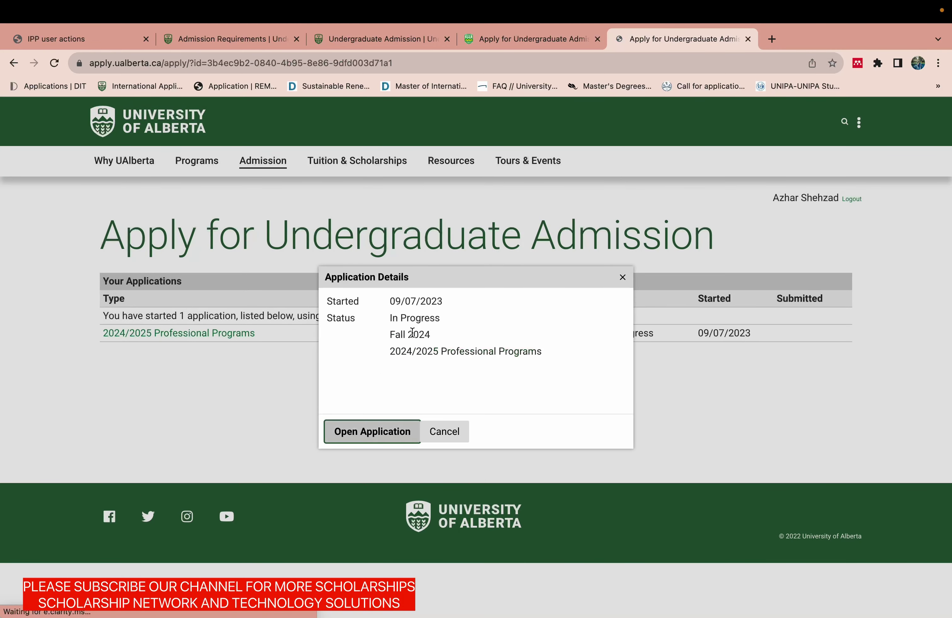
pyautogui.click(394, 432)
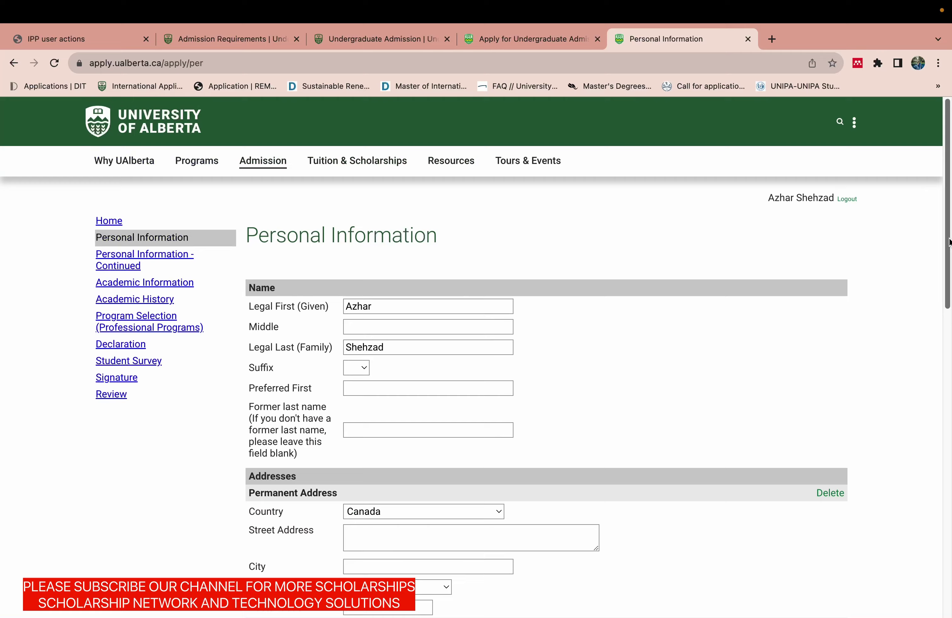
# Leave the name suffix empty and set the permanent address country to Pakistan.
pyautogui.moveTo(945, 236); pyautogui.dragTo(945, 282)
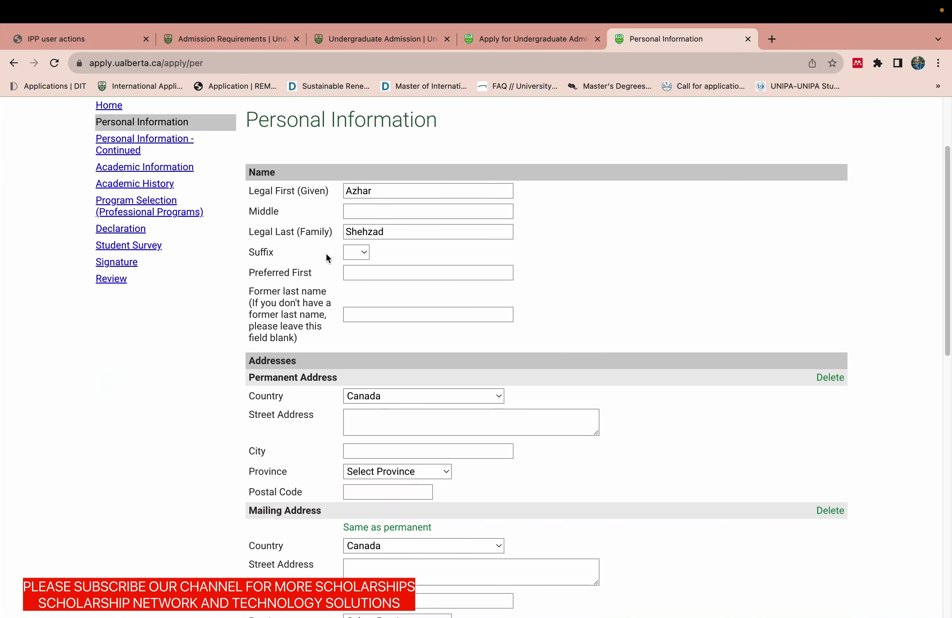
pyautogui.click(356, 252)
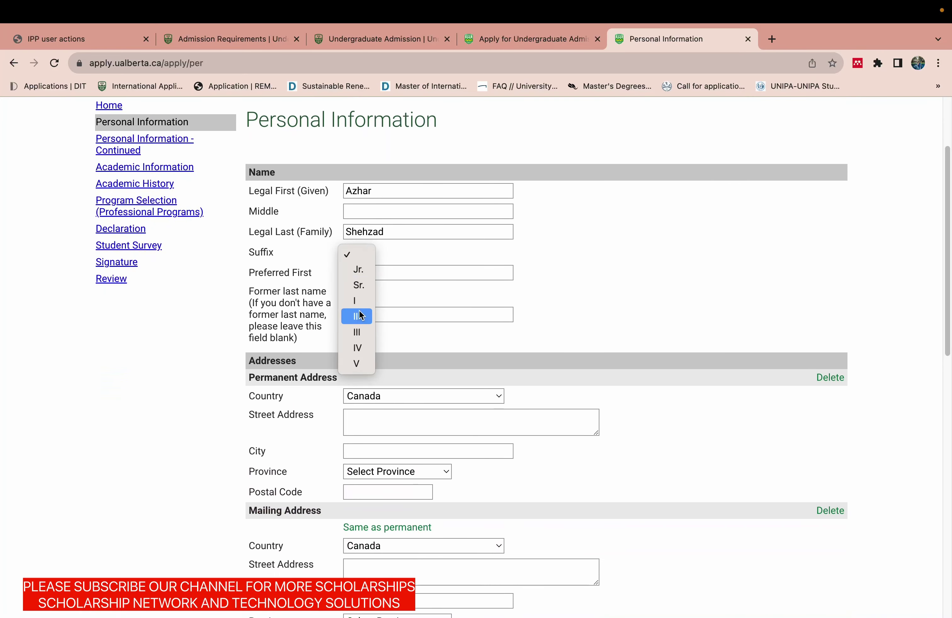
pyautogui.click(406, 255)
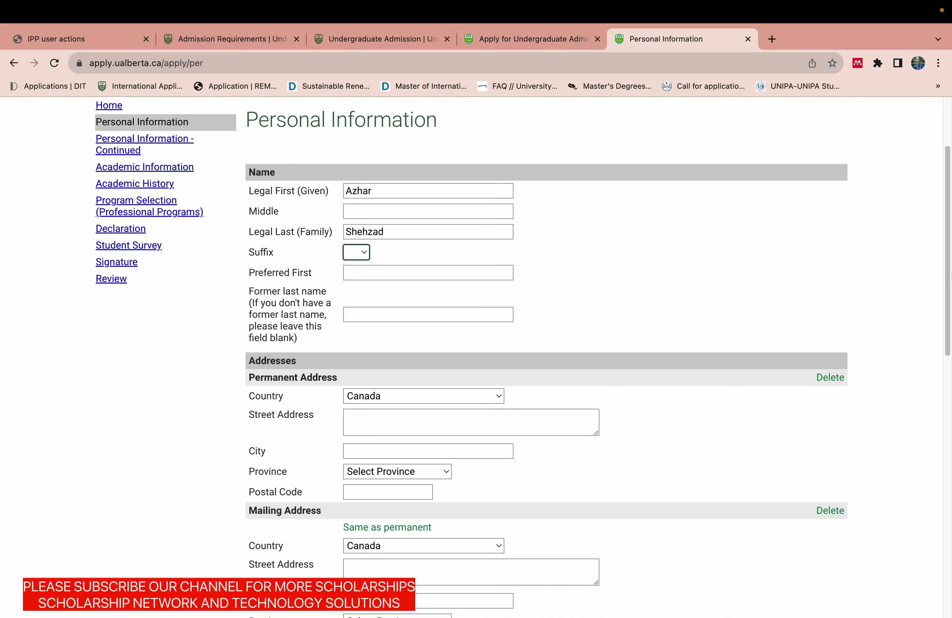
pyautogui.scroll(-5, 505, 306)
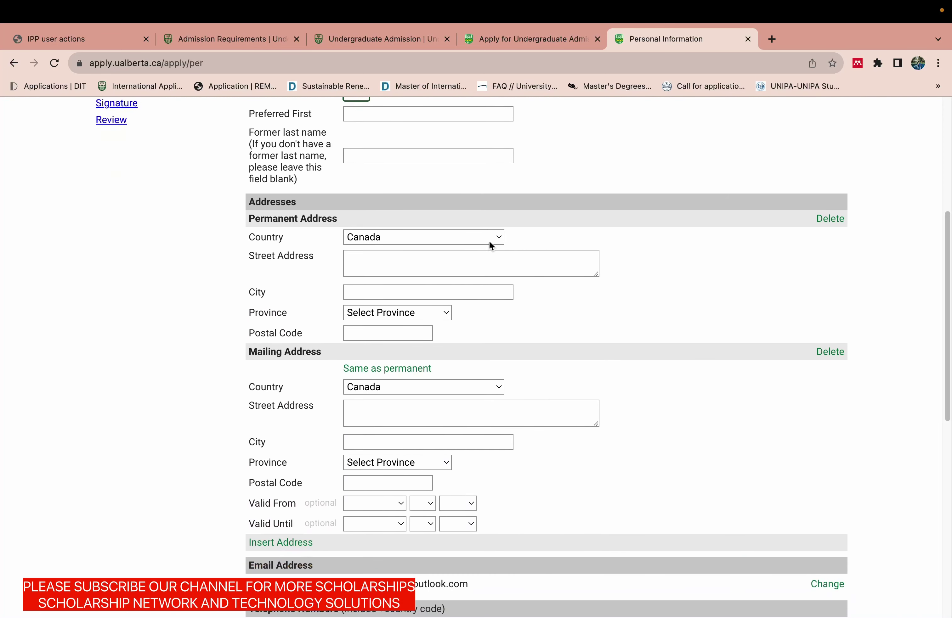
pyautogui.click(490, 243)
pyautogui.write('po')
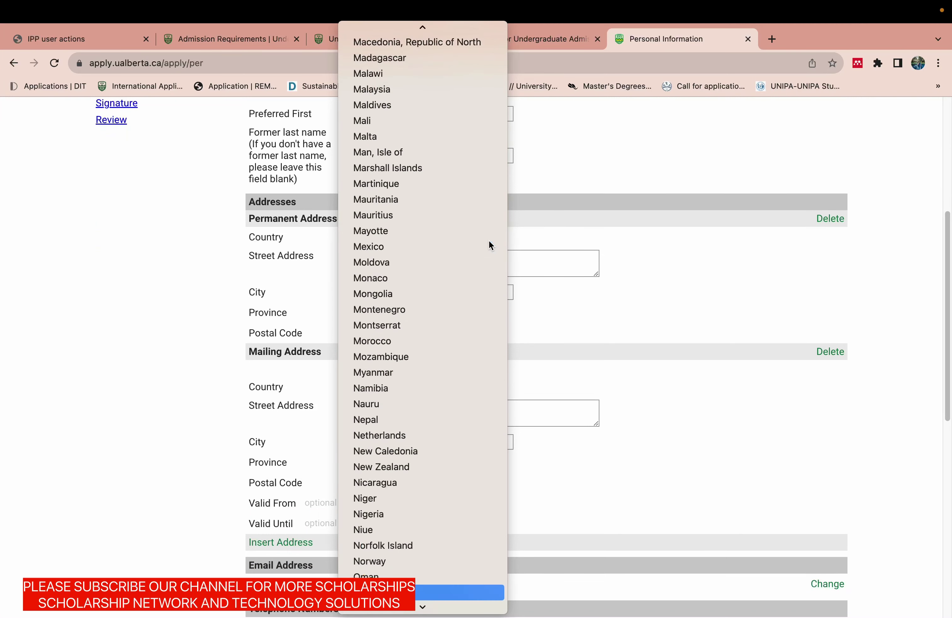
pyautogui.write('a')
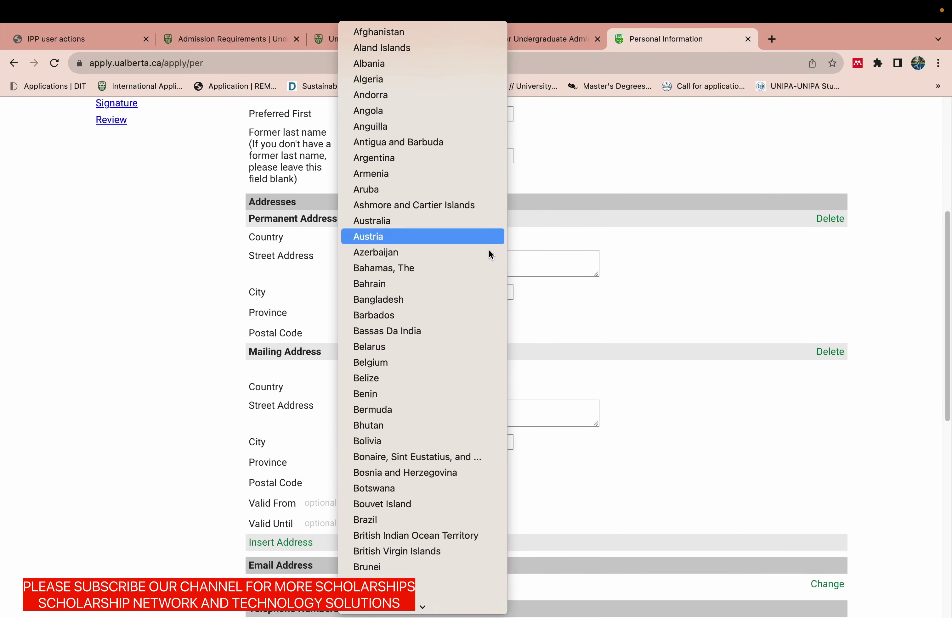
pyautogui.click(217, 285)
pyautogui.click(423, 241)
pyautogui.write('pa')
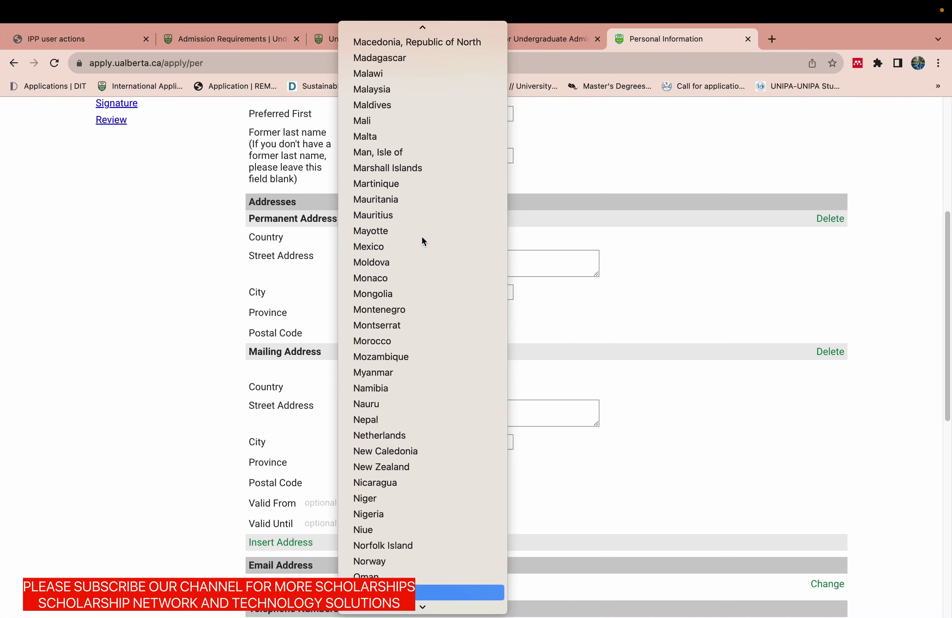
pyautogui.click(431, 593)
# Enter the permanent street address, city and postal code, with region Punjab.
pyautogui.click(369, 255)
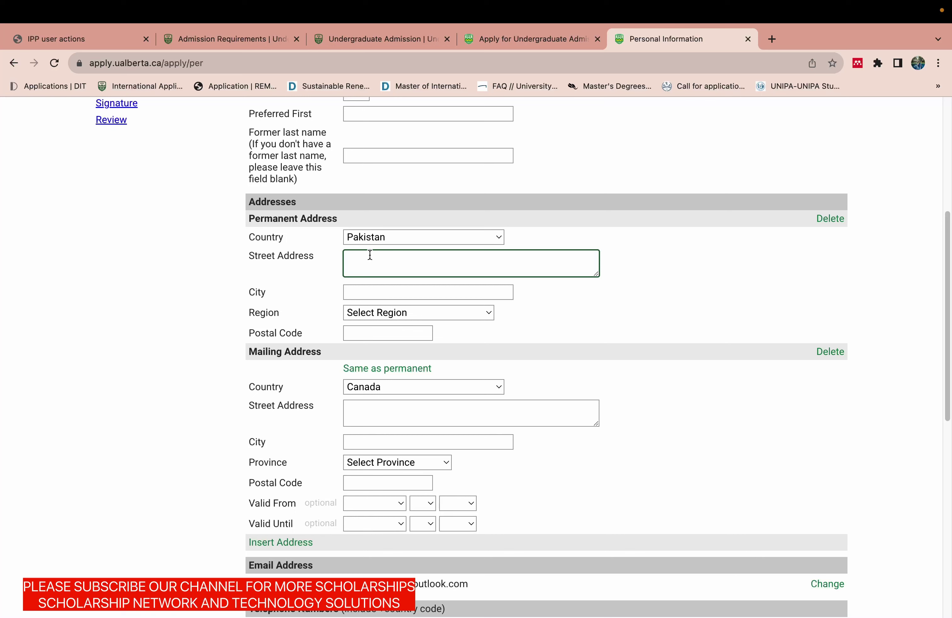
pyautogui.write('123 Lahore')
pyautogui.click(363, 290)
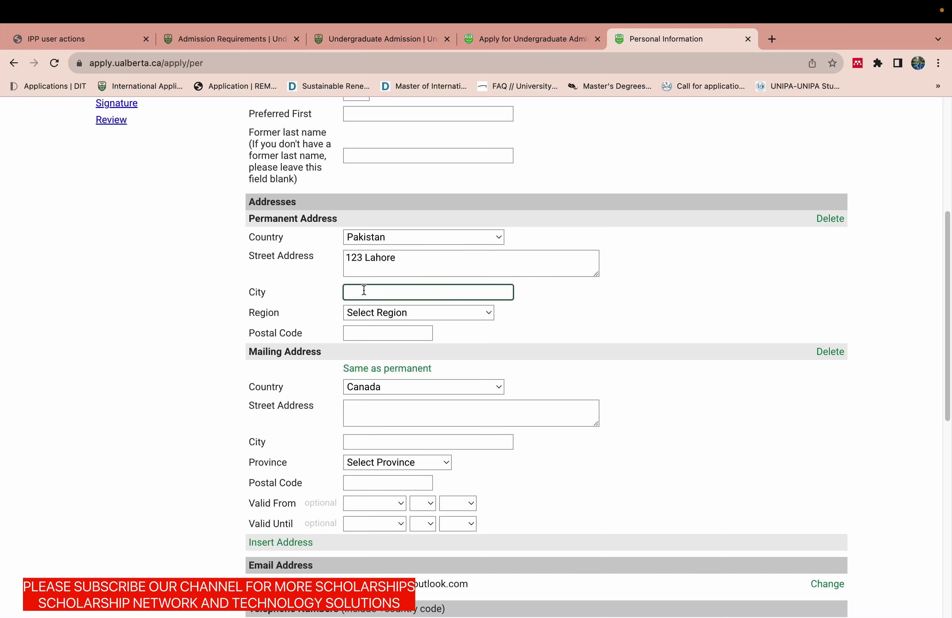
pyautogui.write('LAHORE')
pyautogui.click(364, 316)
pyautogui.click(368, 423)
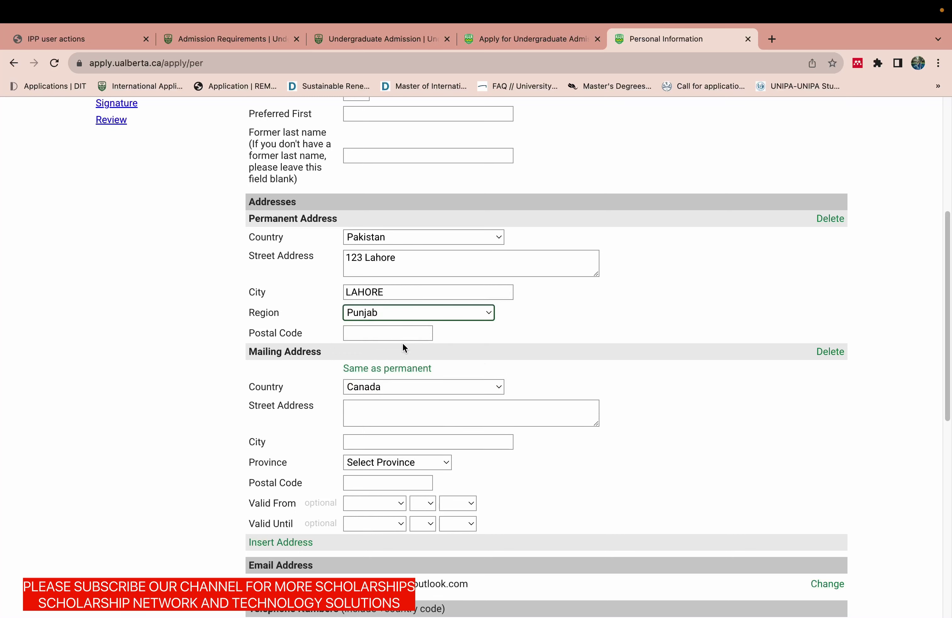
pyautogui.click(399, 333)
pyautogui.write('50991')
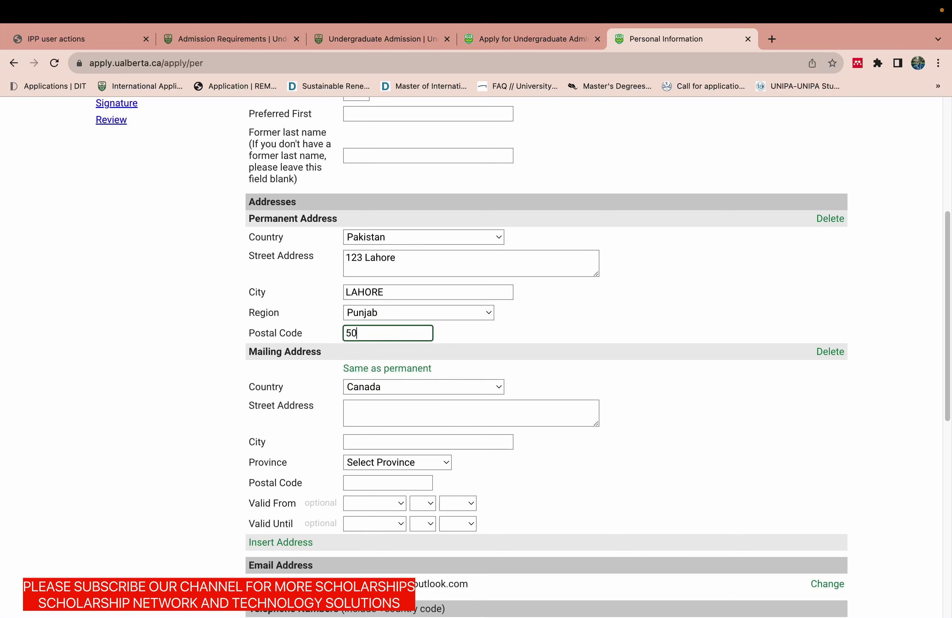
pyautogui.moveTo(948, 345); pyautogui.dragTo(944, 407)
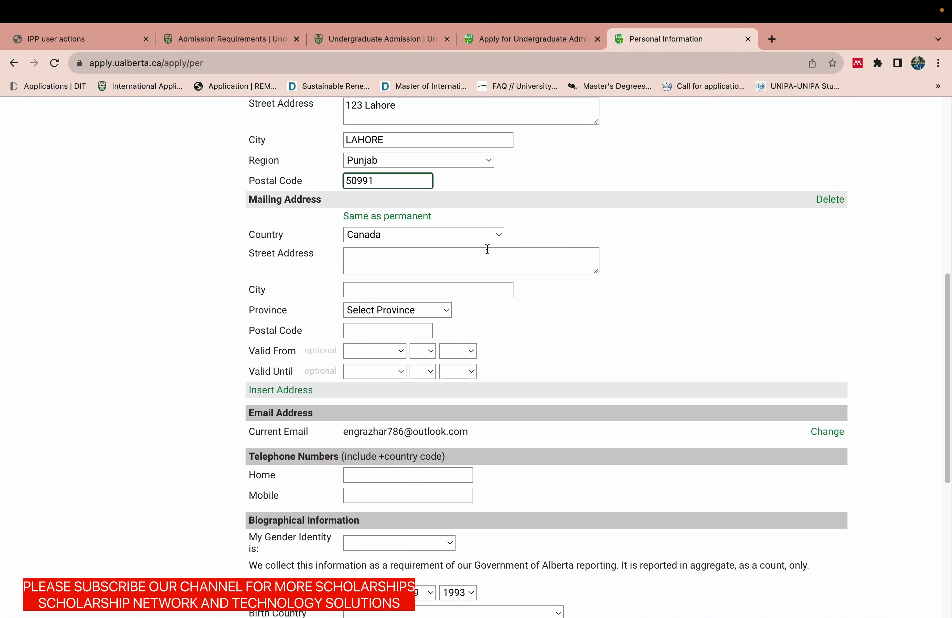
# Enter the mailing address in Pakistan: street, city, region Punjab and postal code.
pyautogui.click(426, 234)
pyautogui.press('p')
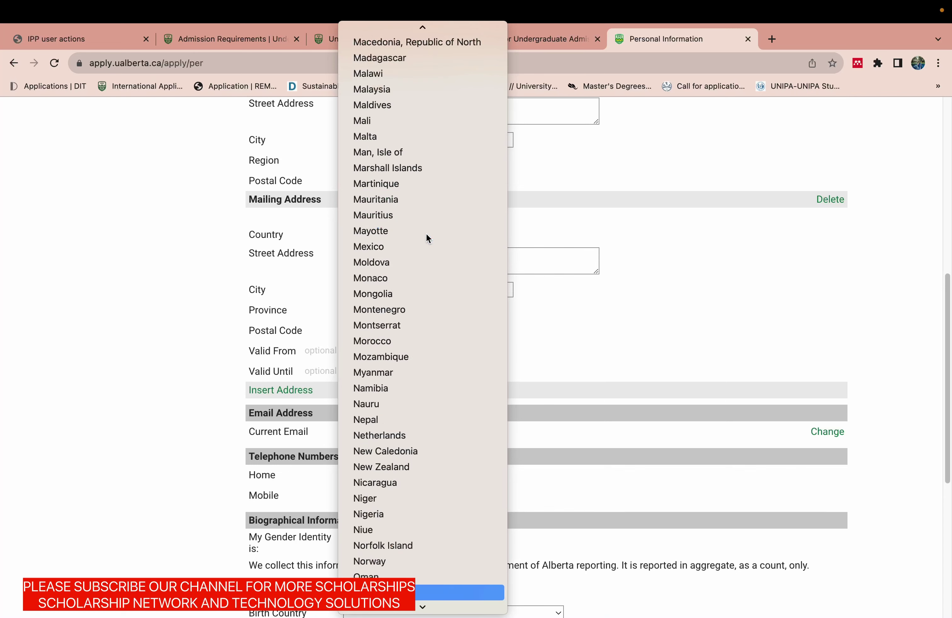
pyautogui.press('Return')
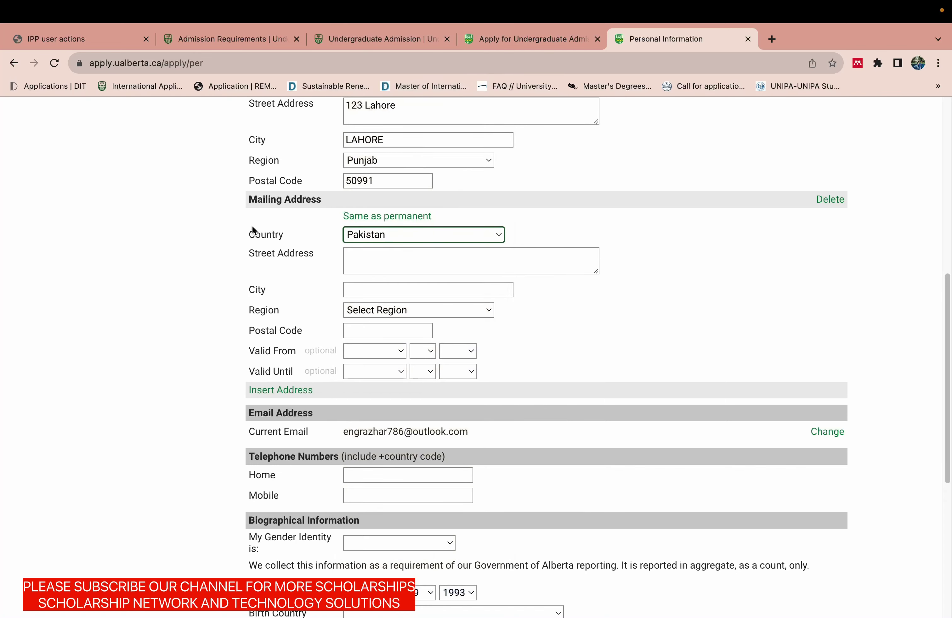
pyautogui.click(369, 260)
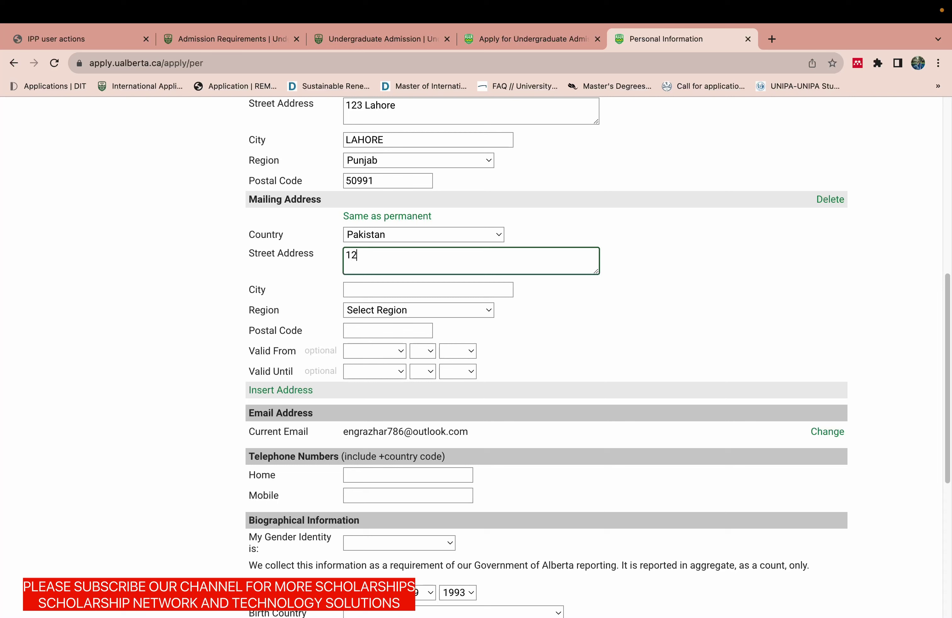
pyautogui.write('HORE')
pyautogui.click(361, 292)
pyautogui.write('LAH')
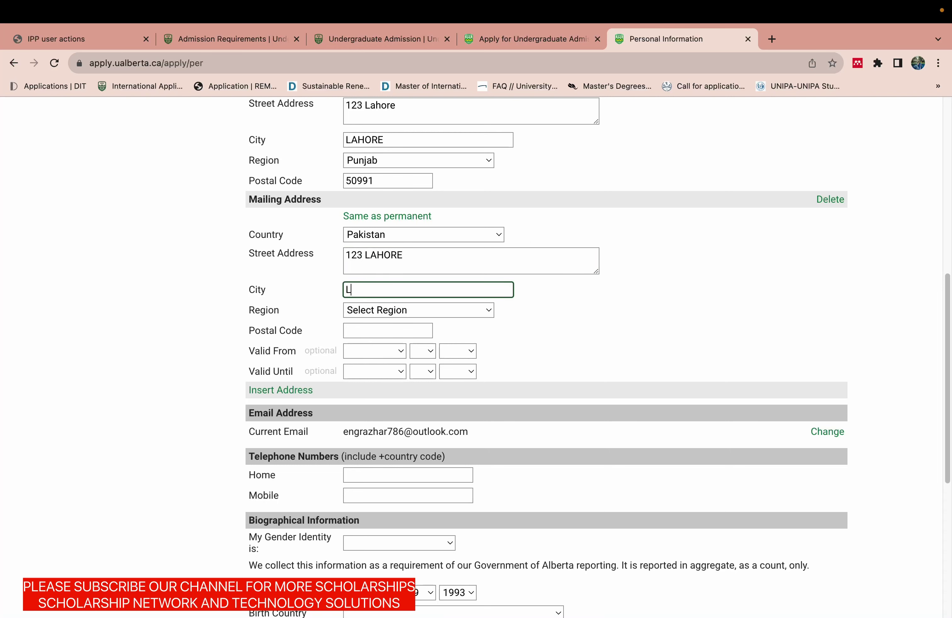
pyautogui.write('OR')
pyautogui.click(362, 313)
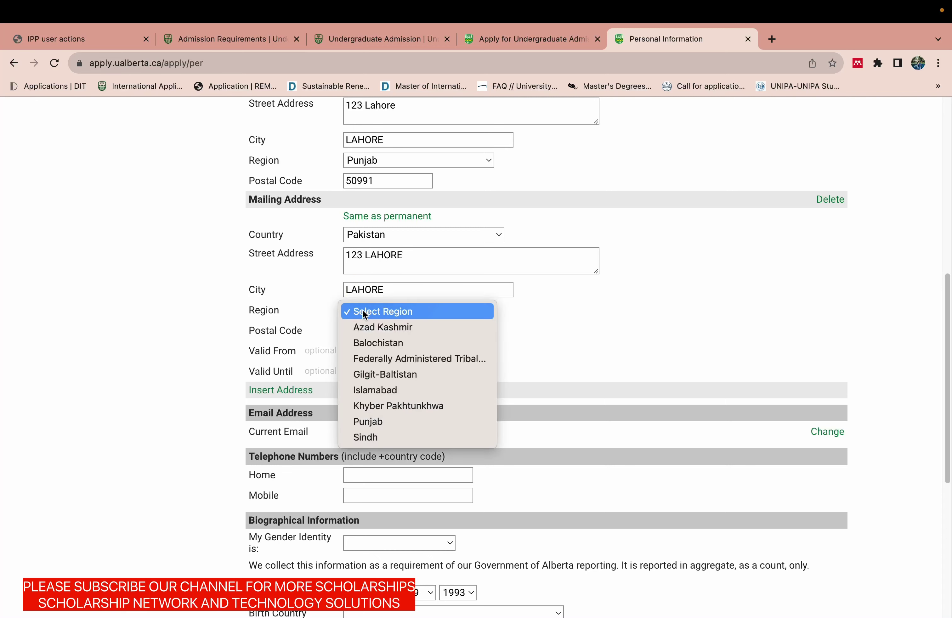
pyautogui.click(364, 421)
pyautogui.click(368, 324)
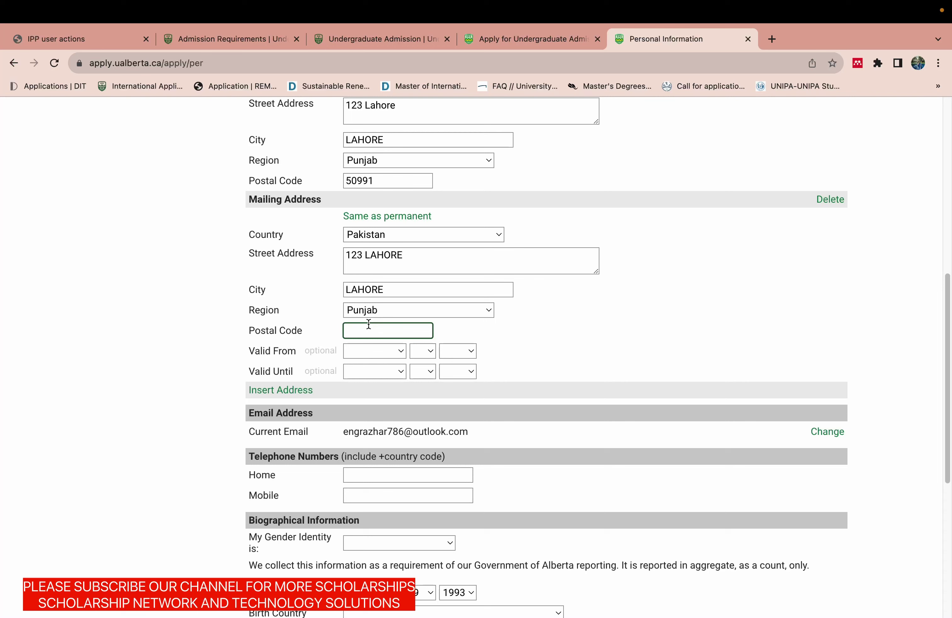
pyautogui.write('50991')
# Set the mailing address valid from January 1, 2023 until January 31, 2025.
pyautogui.click(373, 351)
pyautogui.click(372, 365)
pyautogui.click(424, 350)
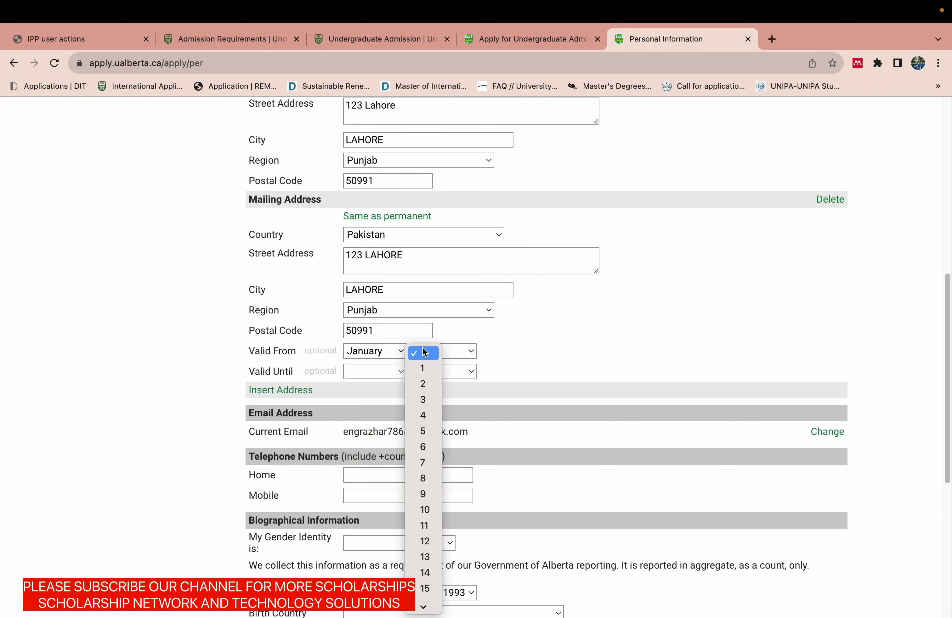
pyautogui.click(420, 362)
pyautogui.click(459, 352)
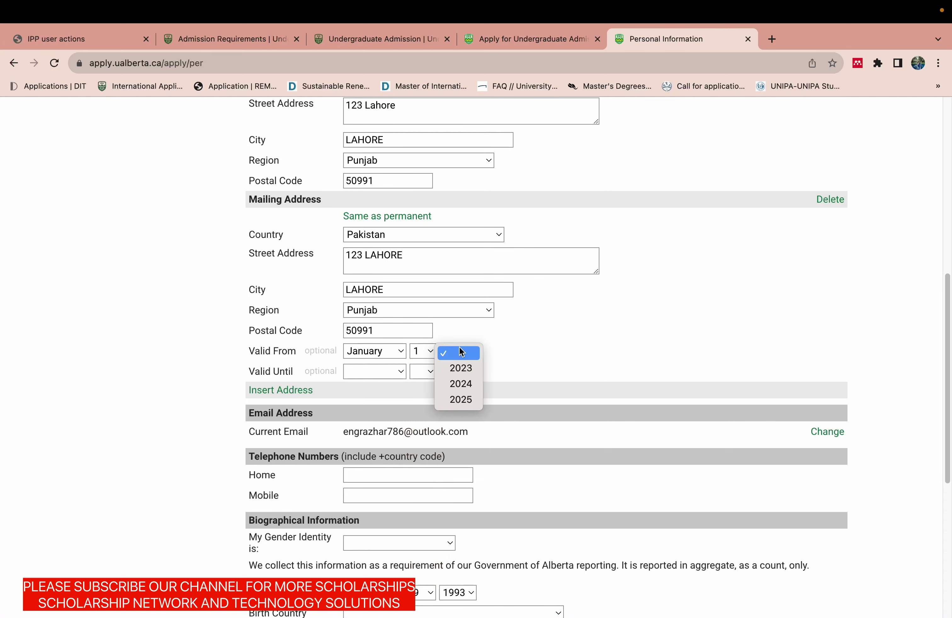
pyautogui.click(460, 369)
pyautogui.click(392, 372)
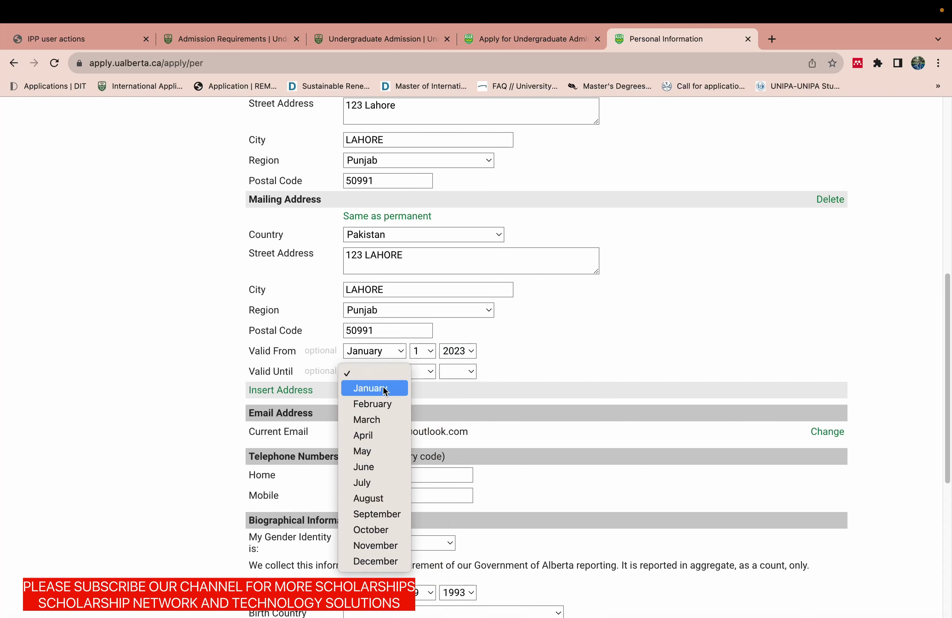
pyautogui.click(404, 386)
pyautogui.click(424, 373)
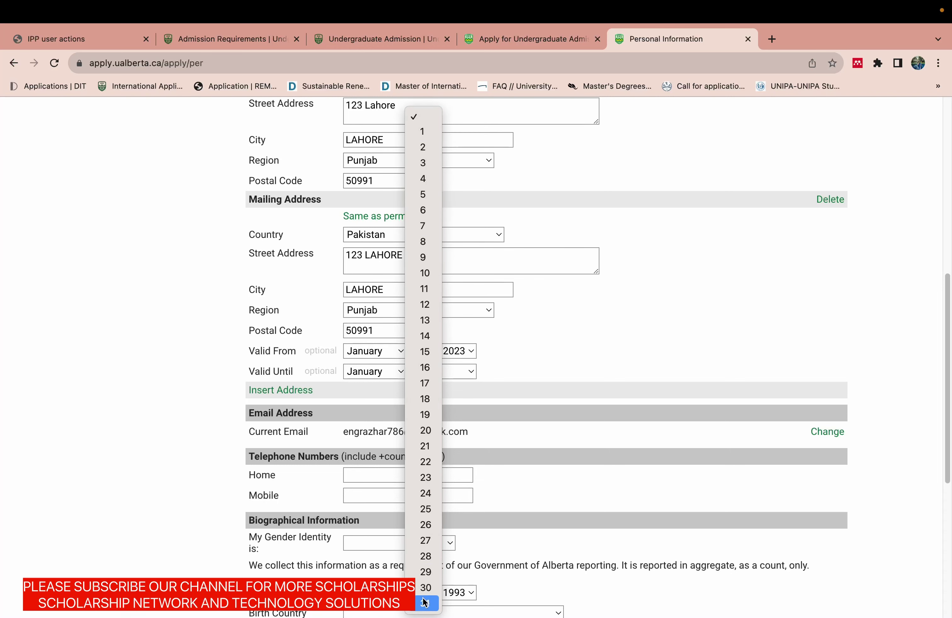
pyautogui.click(425, 603)
pyautogui.click(447, 372)
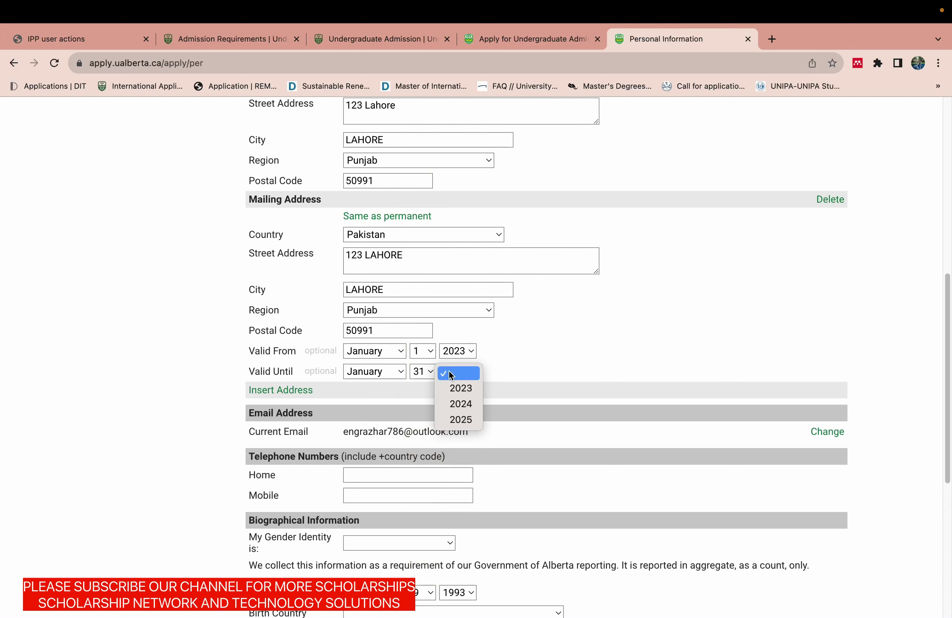
pyautogui.click(464, 419)
pyautogui.moveTo(947, 386); pyautogui.dragTo(935, 442)
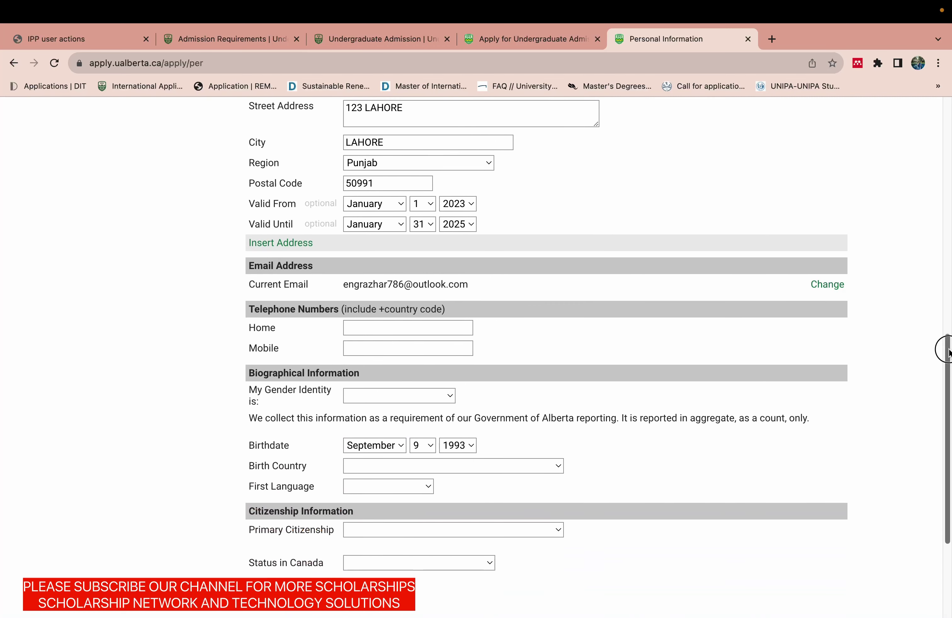
pyautogui.moveTo(948, 354); pyautogui.dragTo(946, 389)
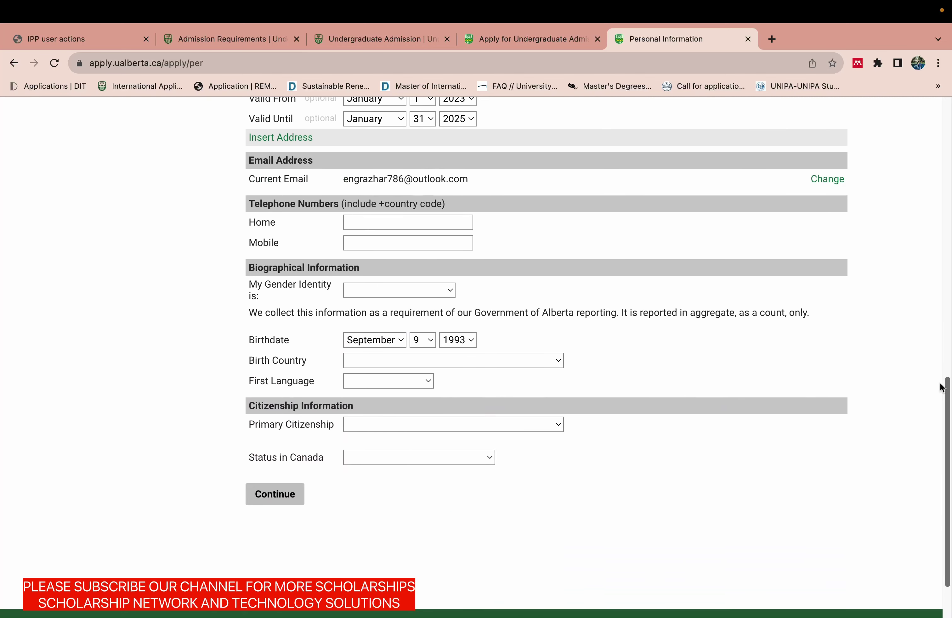
# Enter the applicant's phone number with country code as the home number and copy it into Mobile.
pyautogui.click(416, 223)
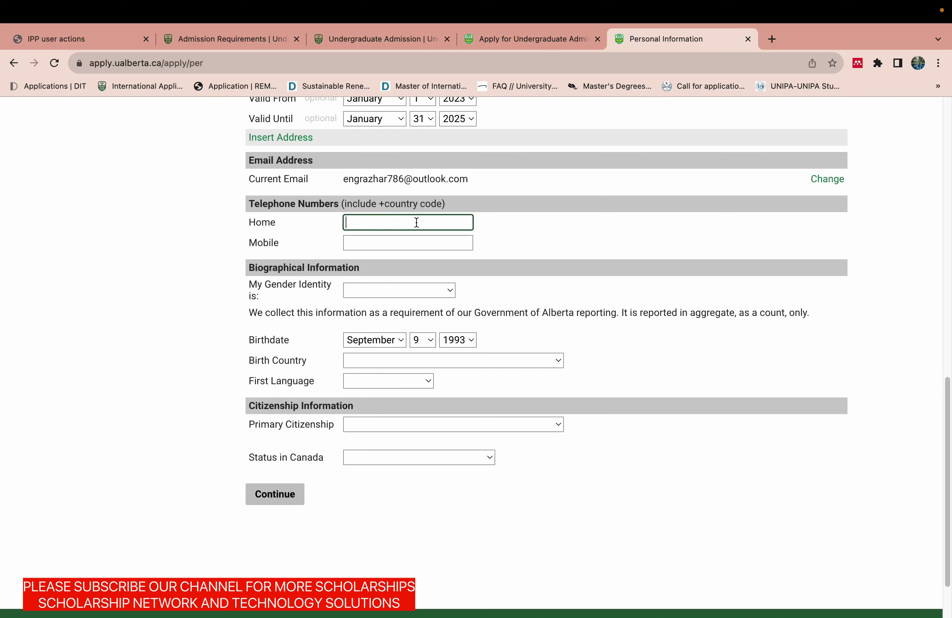
pyautogui.press('super+a')
pyautogui.press('super+c')
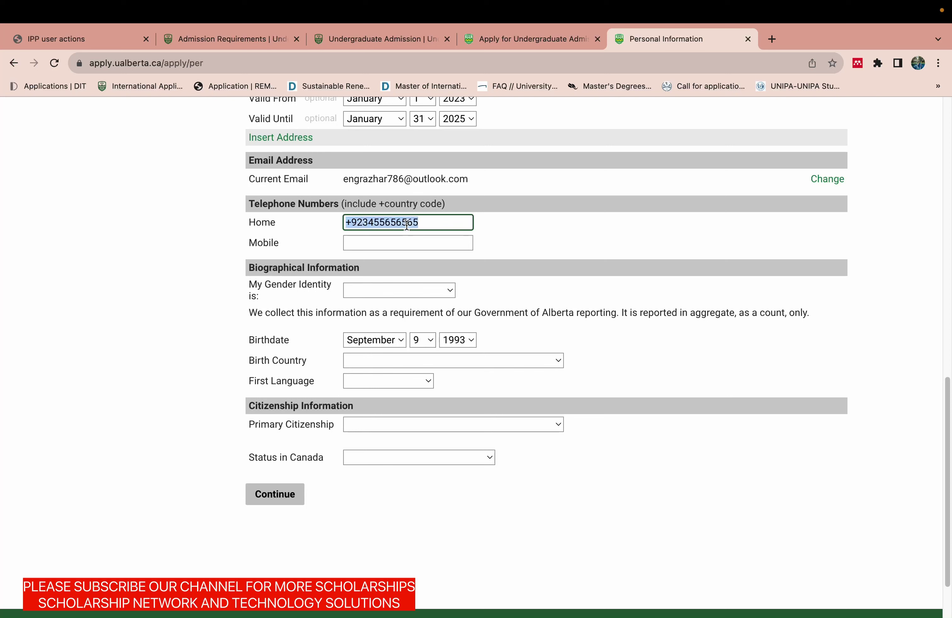
pyautogui.click(394, 244)
pyautogui.press('super+v')
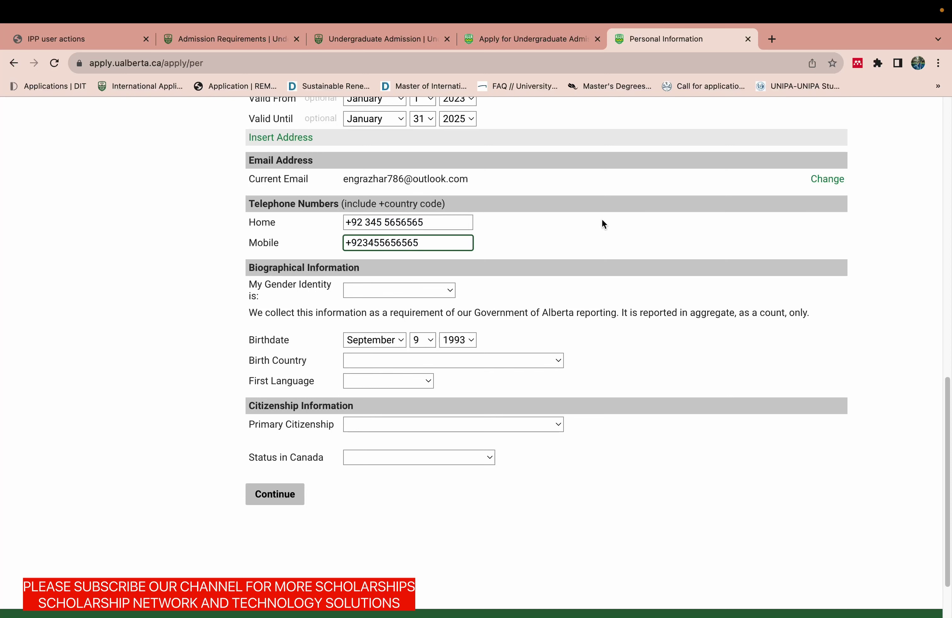
pyautogui.click(601, 224)
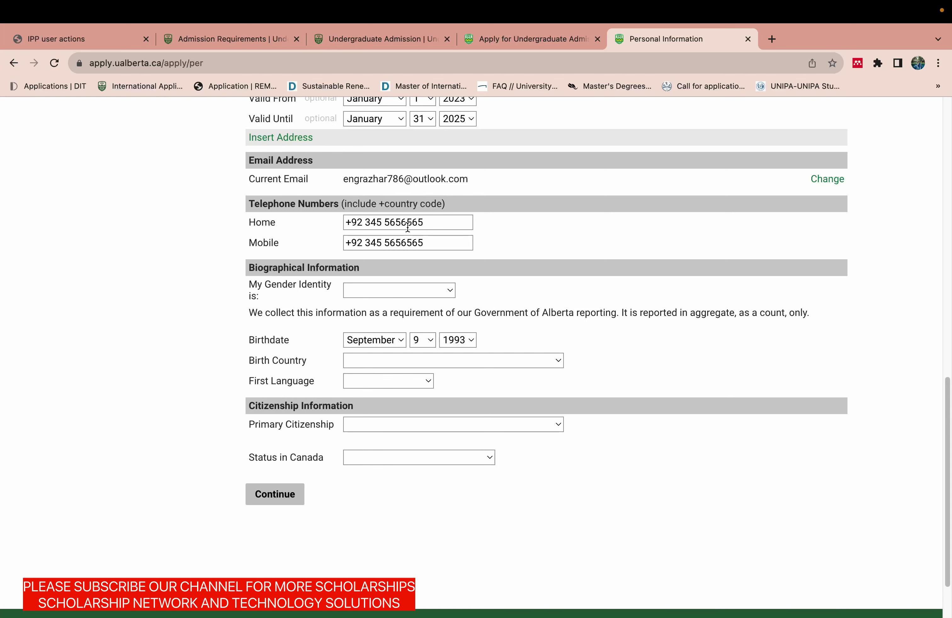
# Set gender identity to Male, birth country to Pakistan and first language to Urdu.
pyautogui.moveTo(947, 384); pyautogui.dragTo(947, 399)
pyautogui.click(431, 265)
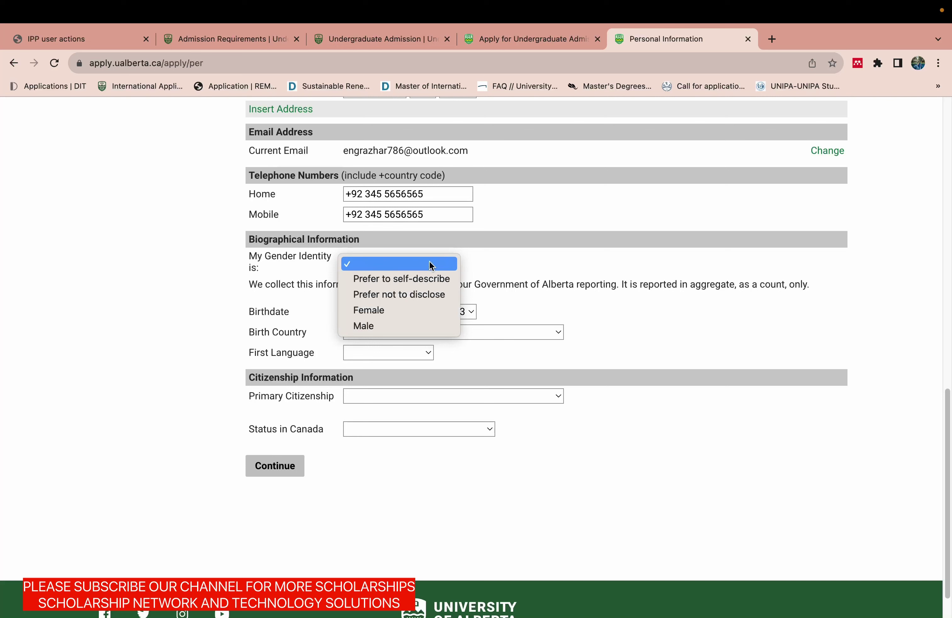
pyautogui.click(381, 326)
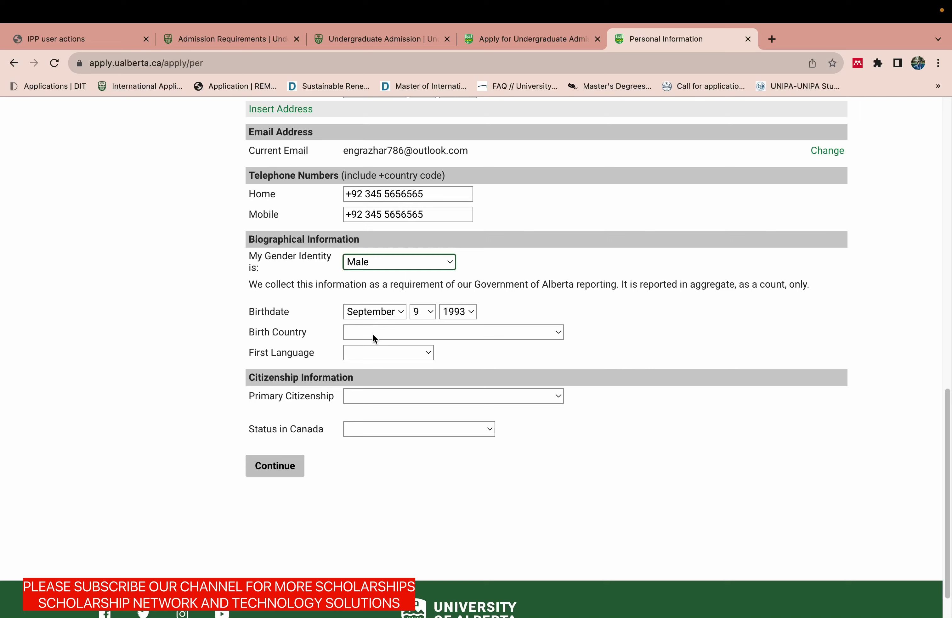
pyautogui.click(373, 333)
pyautogui.write('p')
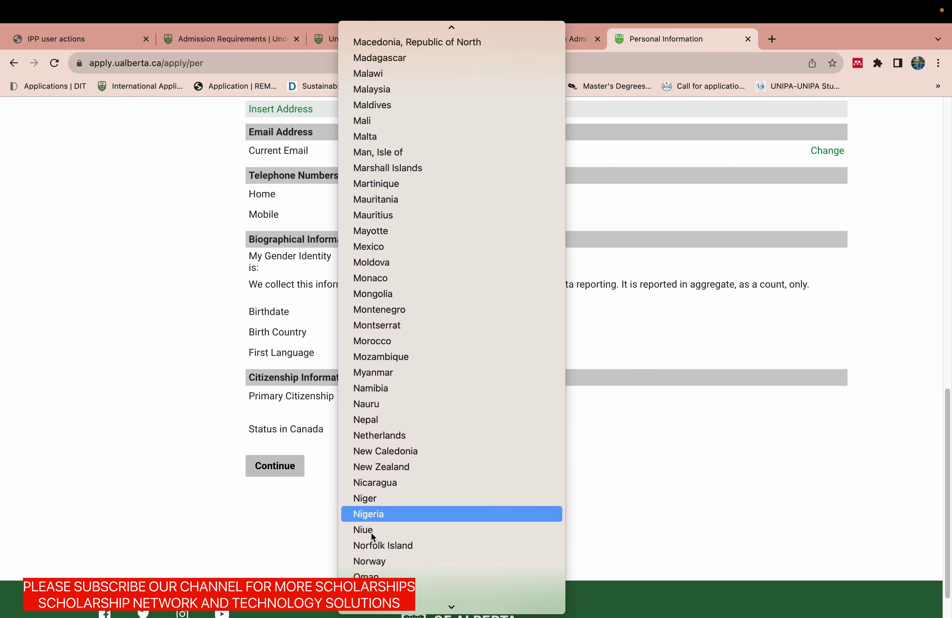
pyautogui.click(374, 593)
pyautogui.click(402, 357)
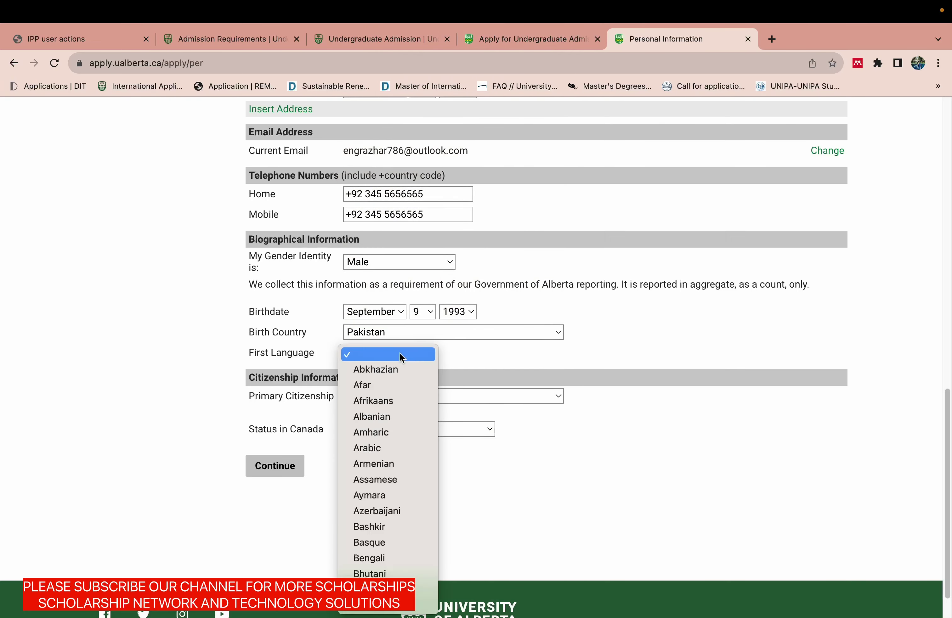
pyautogui.write('ur')
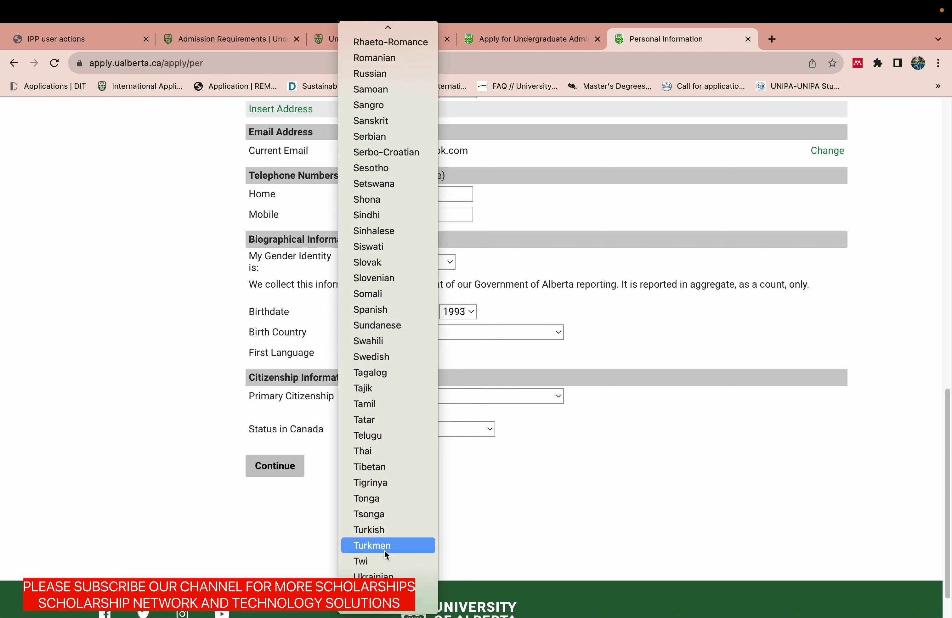
pyautogui.click(375, 593)
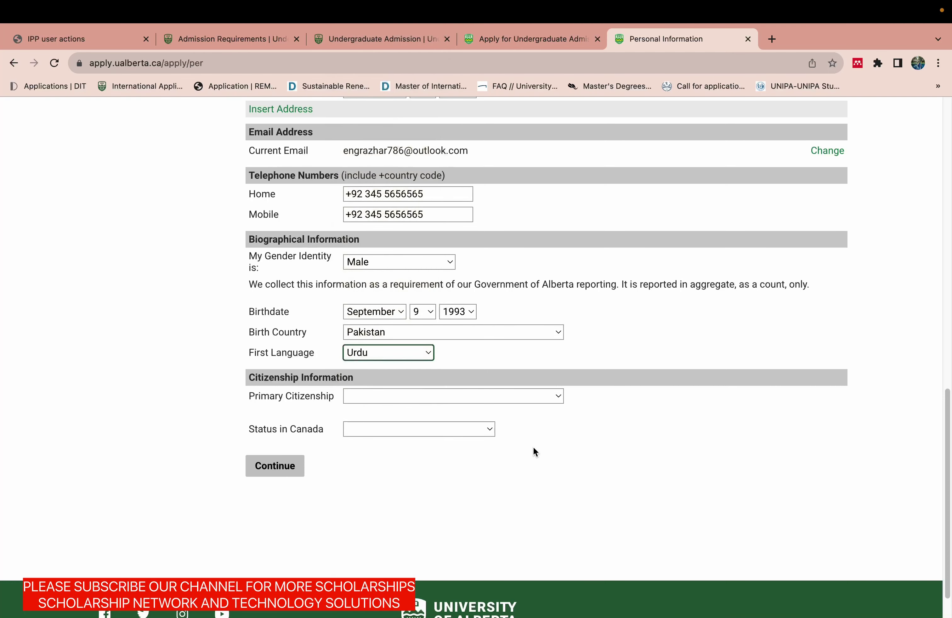
# Set primary citizenship to Pakistan and status in Canada to Other, then submit the page.
pyautogui.click(443, 403)
pyautogui.write('pak')
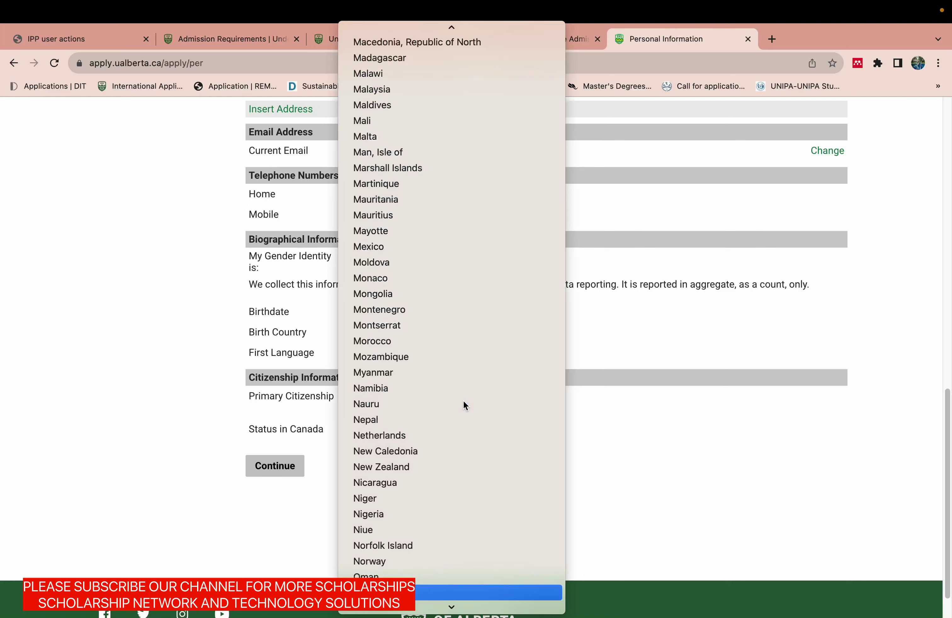
pyautogui.click(419, 593)
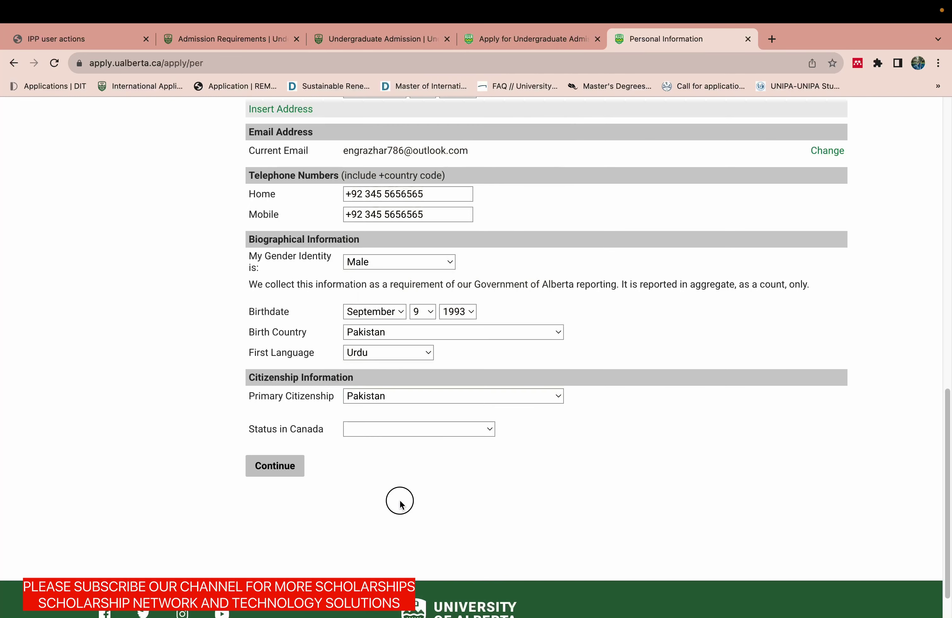
pyautogui.click(424, 428)
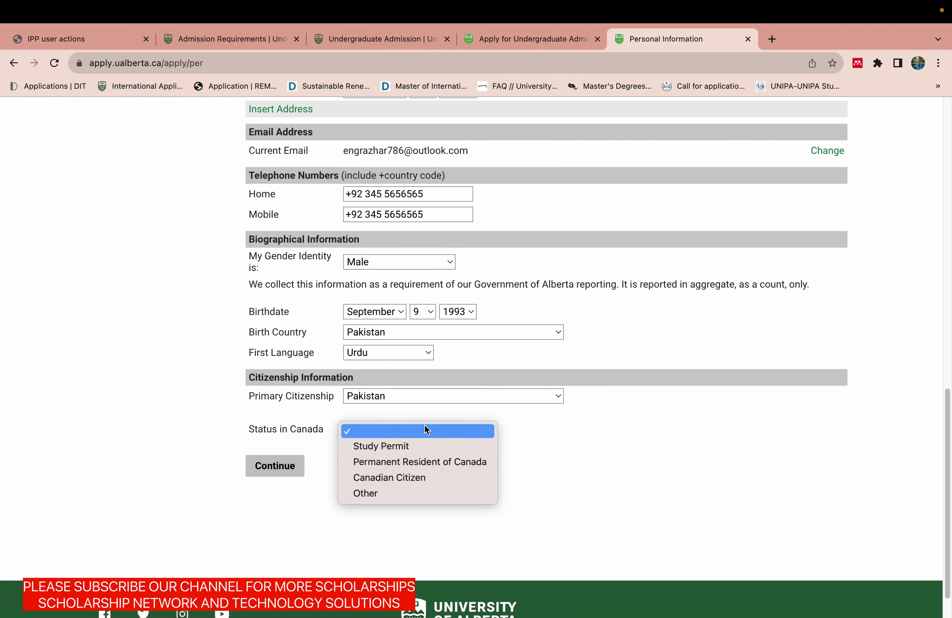
pyautogui.click(393, 494)
pyautogui.click(273, 467)
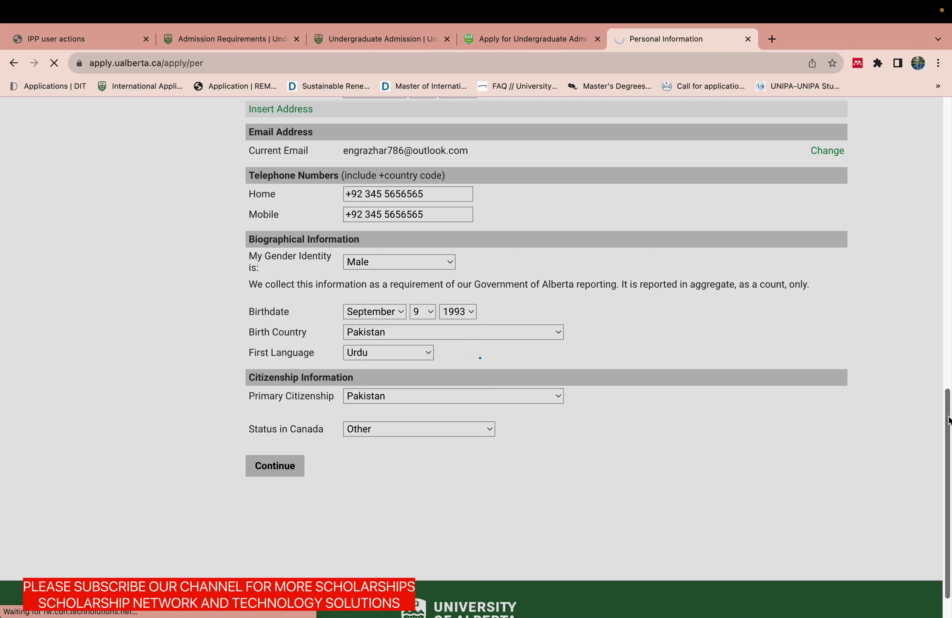
# Answer No to Alberta residency and No to having a different hometown address.
pyautogui.moveTo(947, 412); pyautogui.dragTo(951, 156)
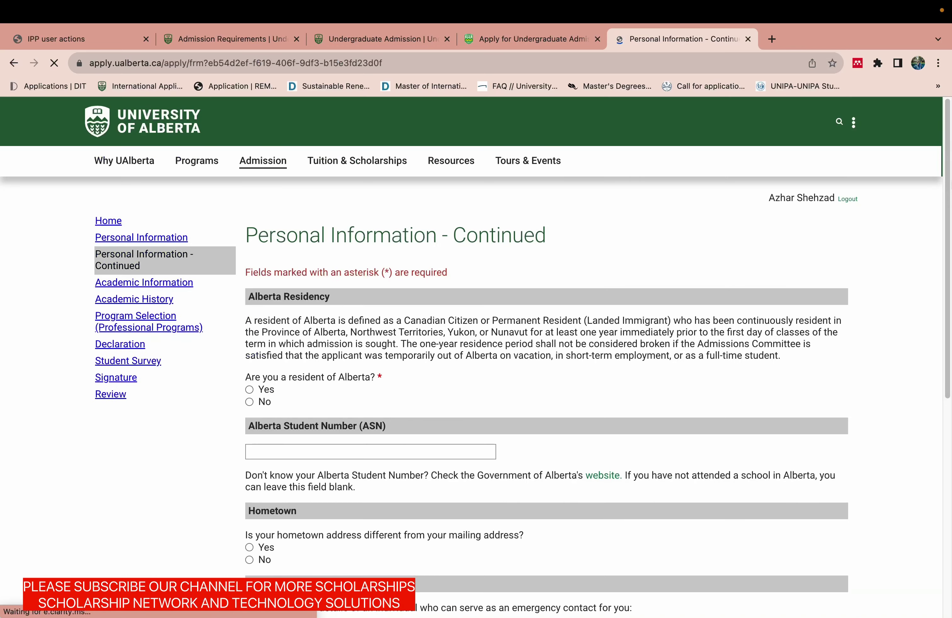
pyautogui.moveTo(946, 181); pyautogui.dragTo(946, 227)
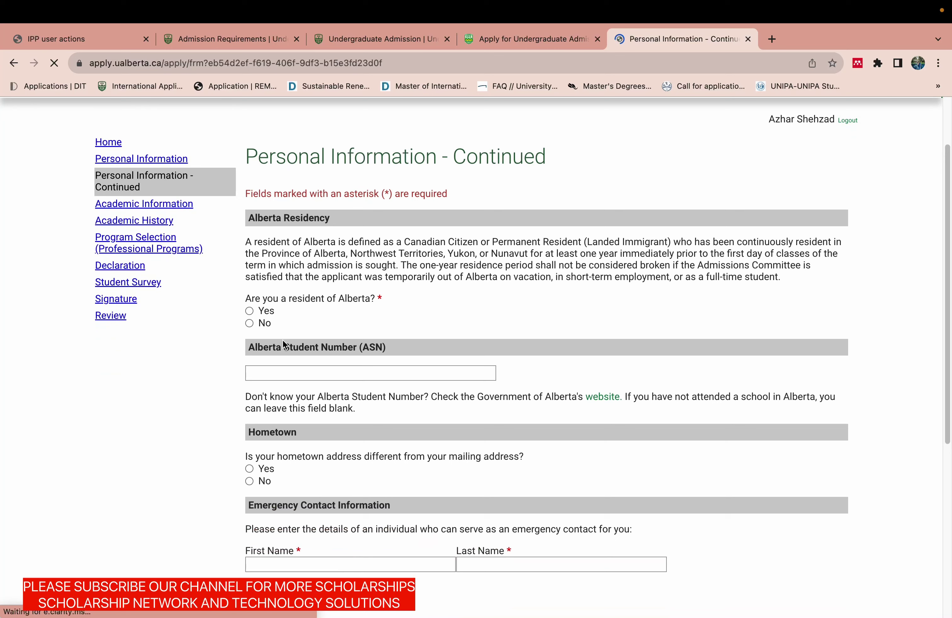
pyautogui.click(249, 323)
pyautogui.scroll(-4, 943, 321)
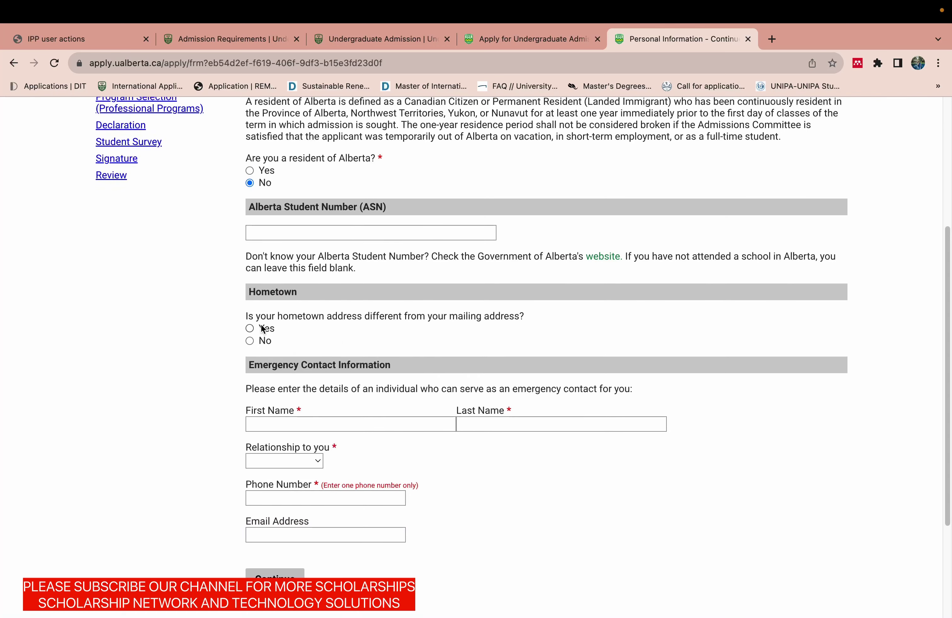
pyautogui.click(250, 340)
pyautogui.scroll(-5, 376, 281)
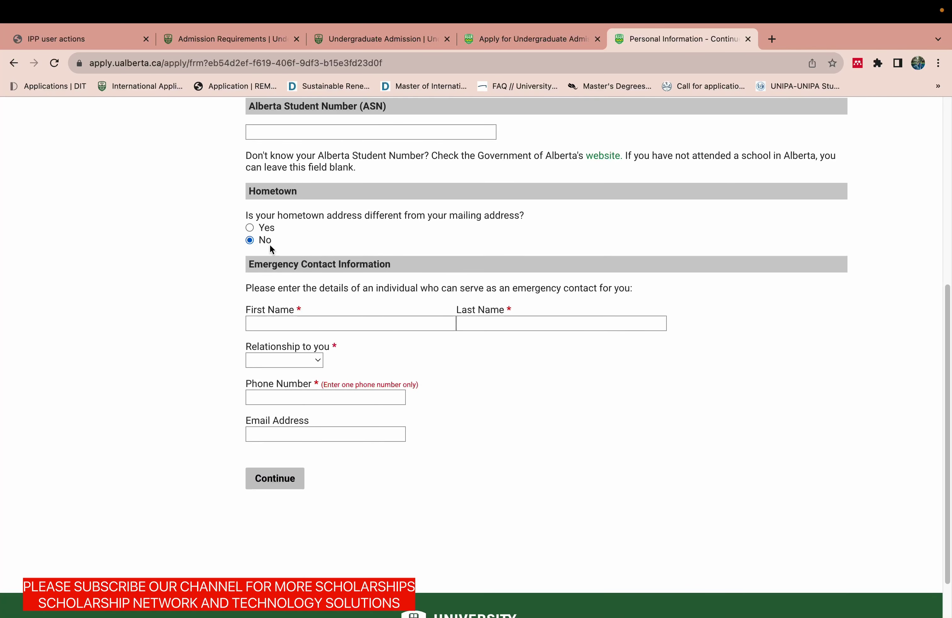
pyautogui.click(305, 322)
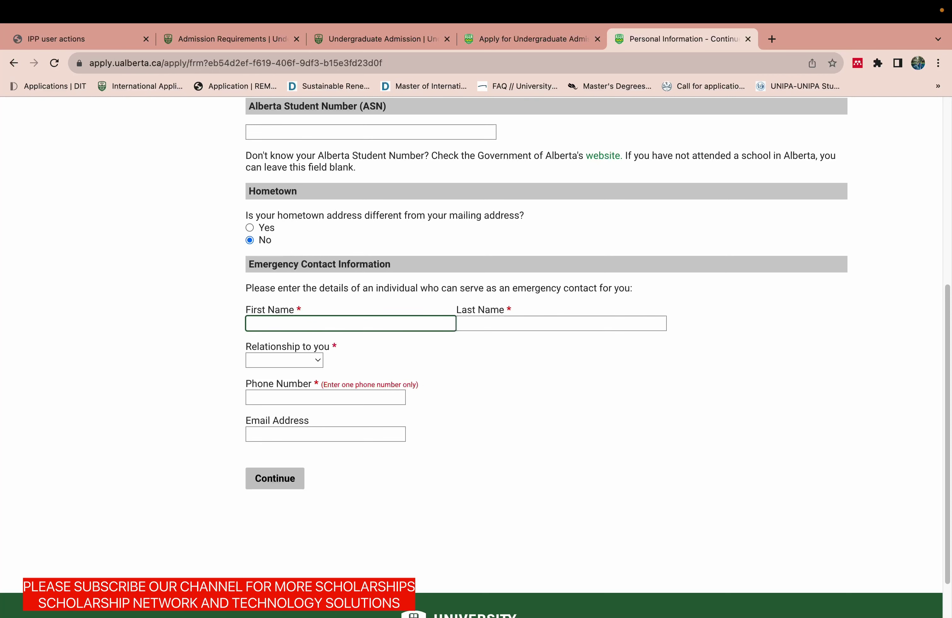
# Enter the emergency contact's first and last name and set the relationship to Brother.
pyautogui.click(483, 325)
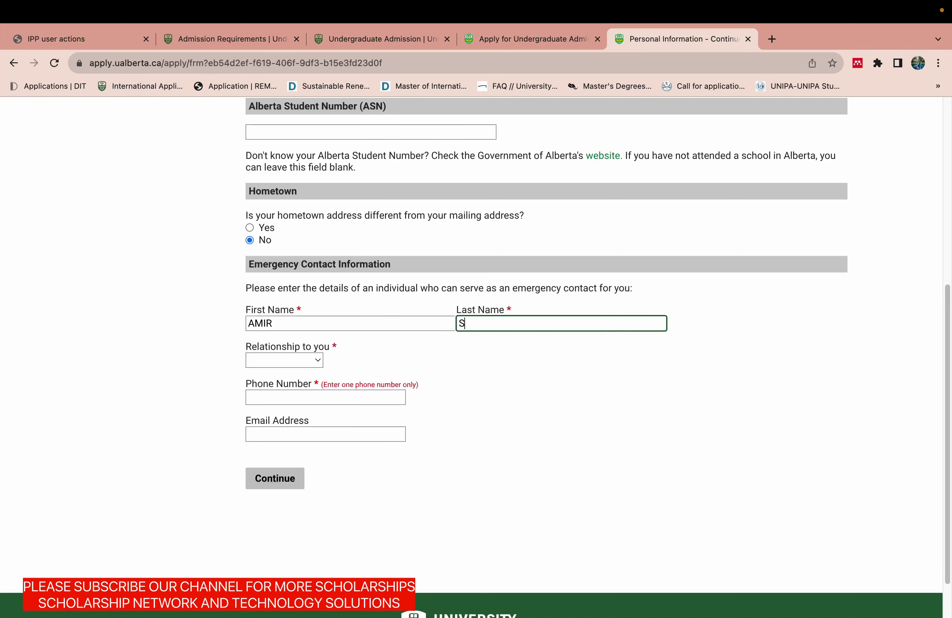
pyautogui.click(297, 360)
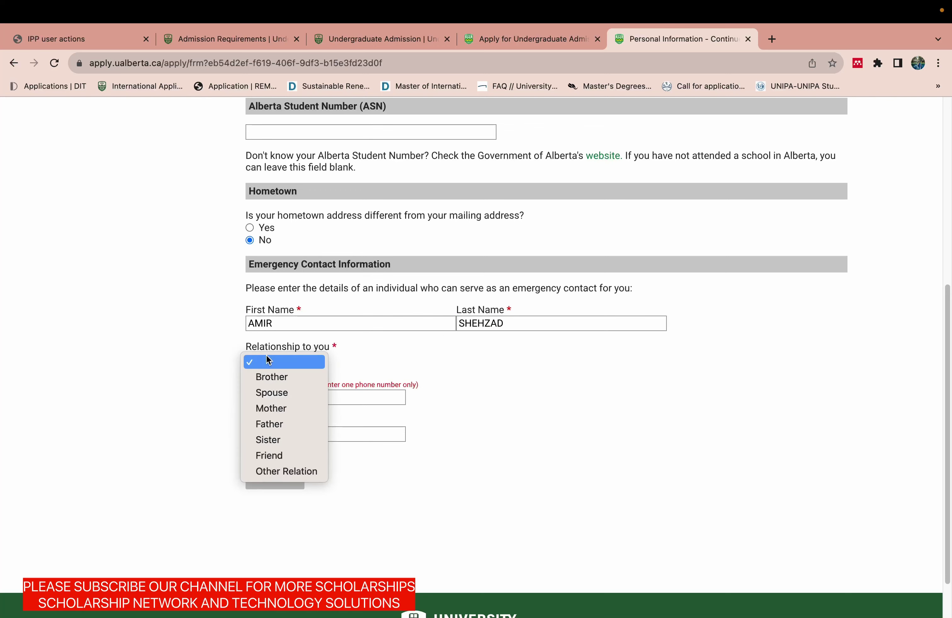
pyautogui.click(277, 376)
# Fill in the emergency contact's phone number and e-mail address, then submit the page.
pyautogui.click(284, 398)
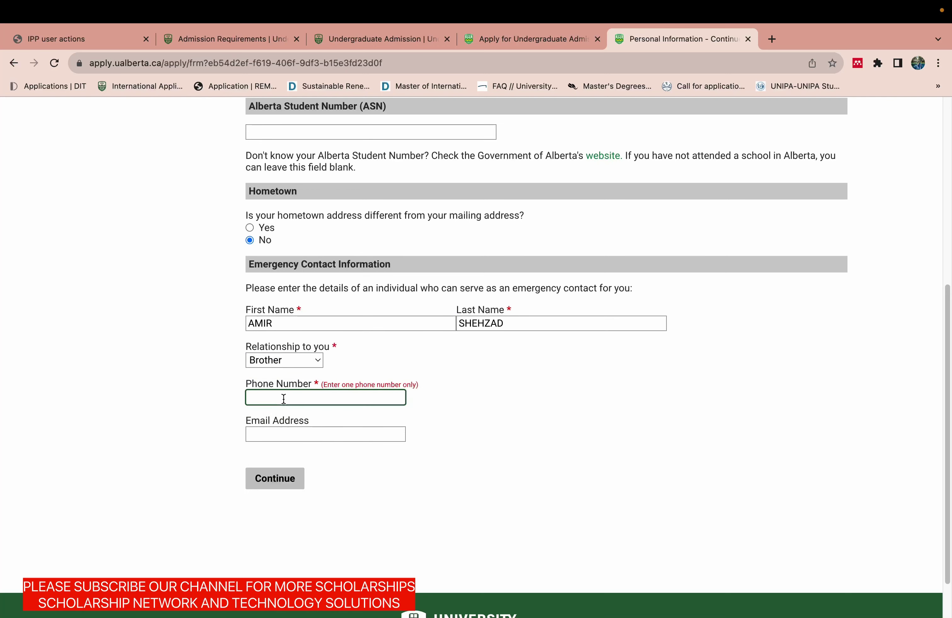
pyautogui.click(270, 429)
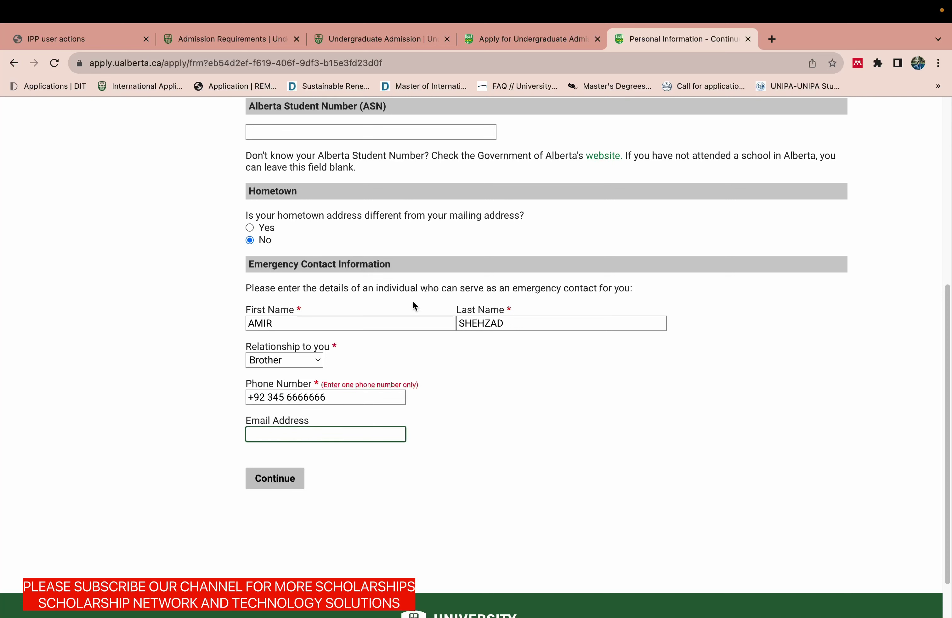
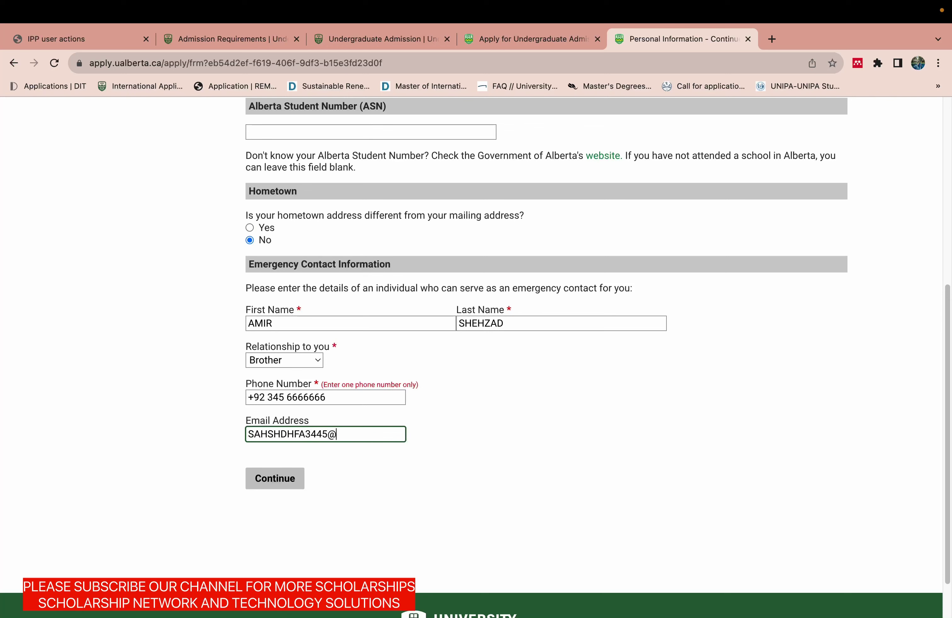
pyautogui.click(480, 489)
pyautogui.click(292, 490)
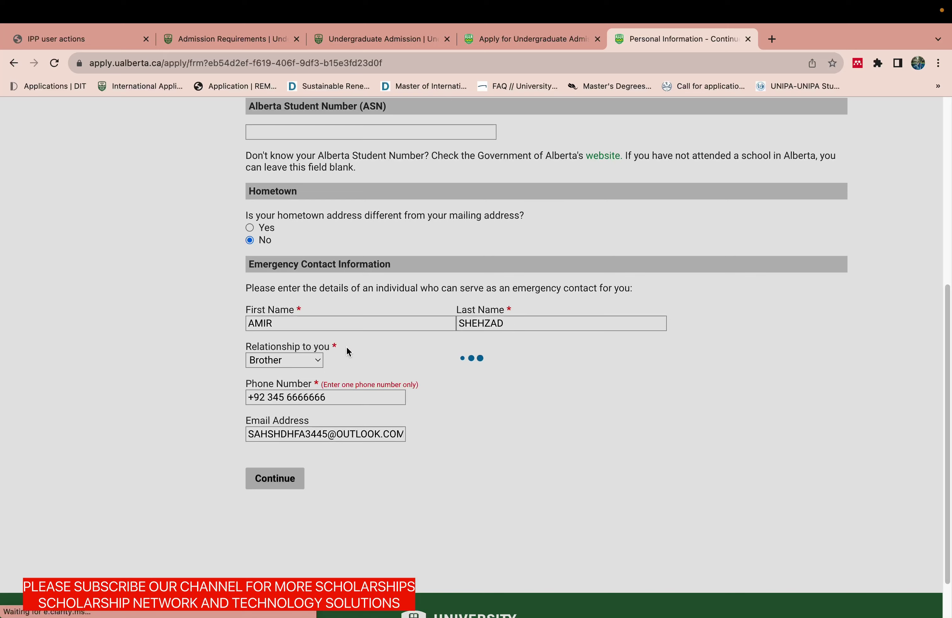
pyautogui.moveTo(944, 407)
pyautogui.mouseDown()
pyautogui.moveTo(944, 278)
pyautogui.moveTo(938, 389)
pyautogui.mouseUp()
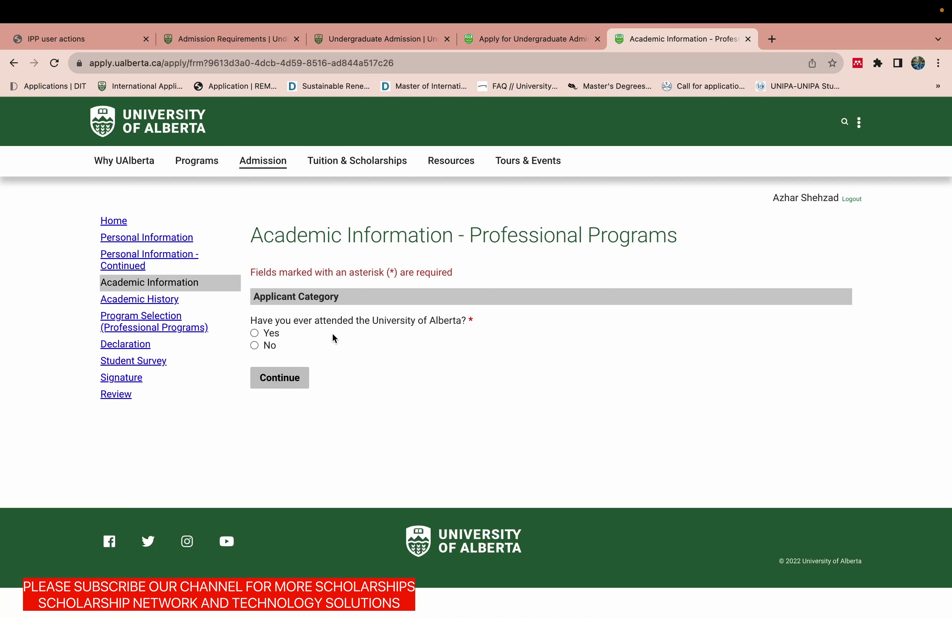
# Answer No to prior attendance, choose post-secondary applicant in a diploma program, No to withdrawal, and continue.
pyautogui.click(255, 345)
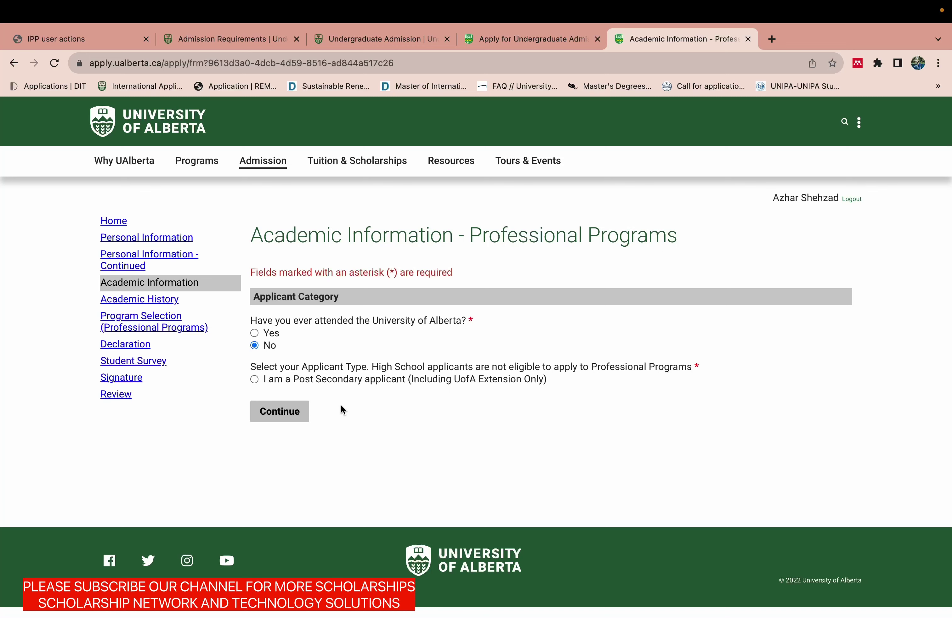
pyautogui.click(255, 379)
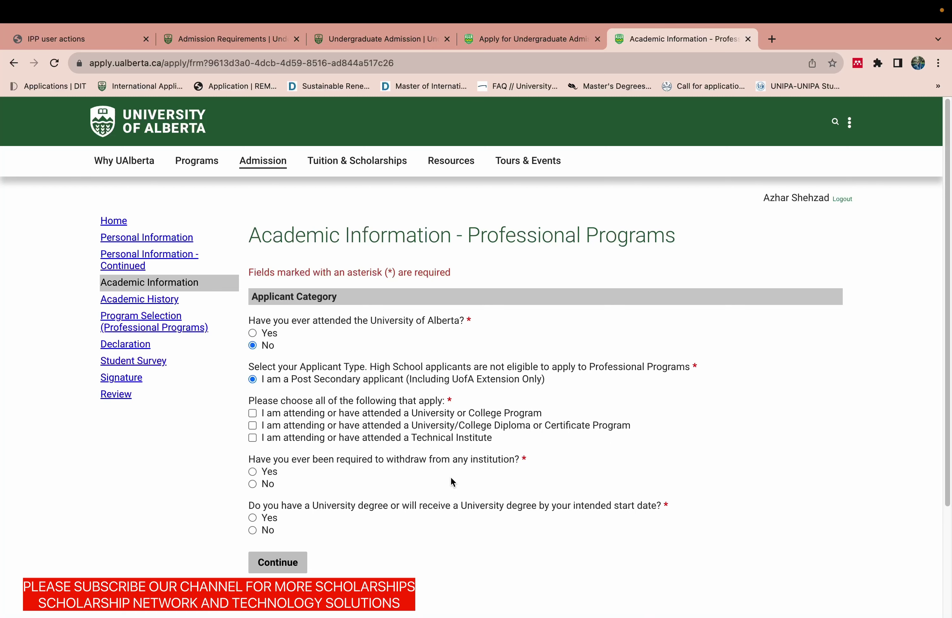
pyautogui.click(253, 426)
pyautogui.scroll(-3, 945, 493)
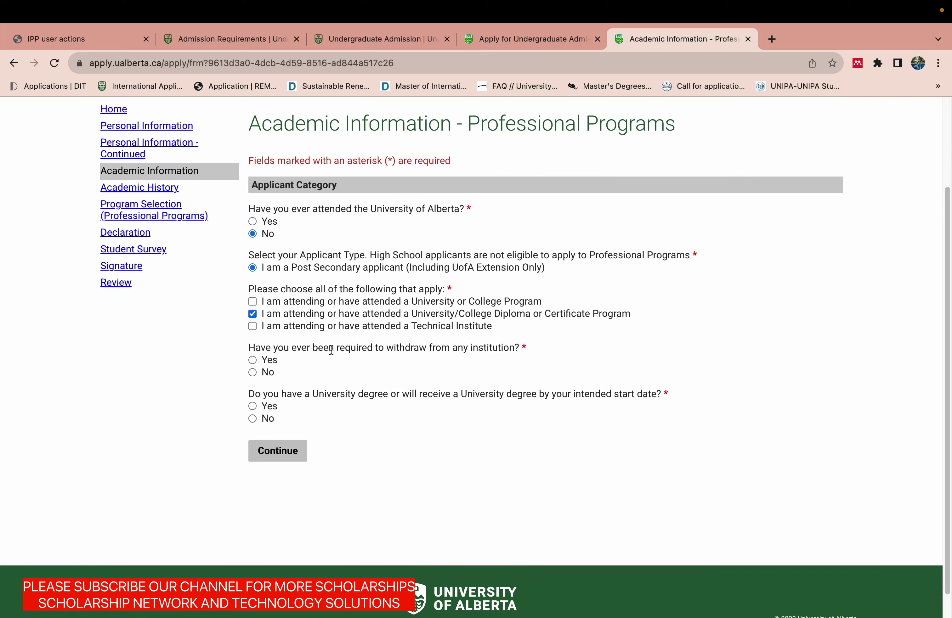
pyautogui.click(261, 373)
pyautogui.click(279, 454)
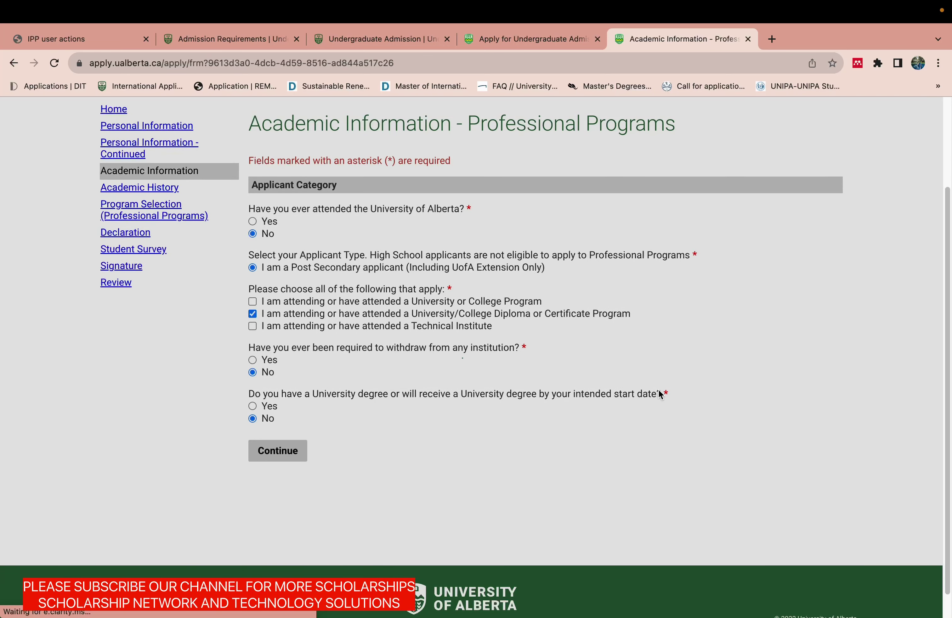
pyautogui.moveTo(947, 356); pyautogui.dragTo(950, 255)
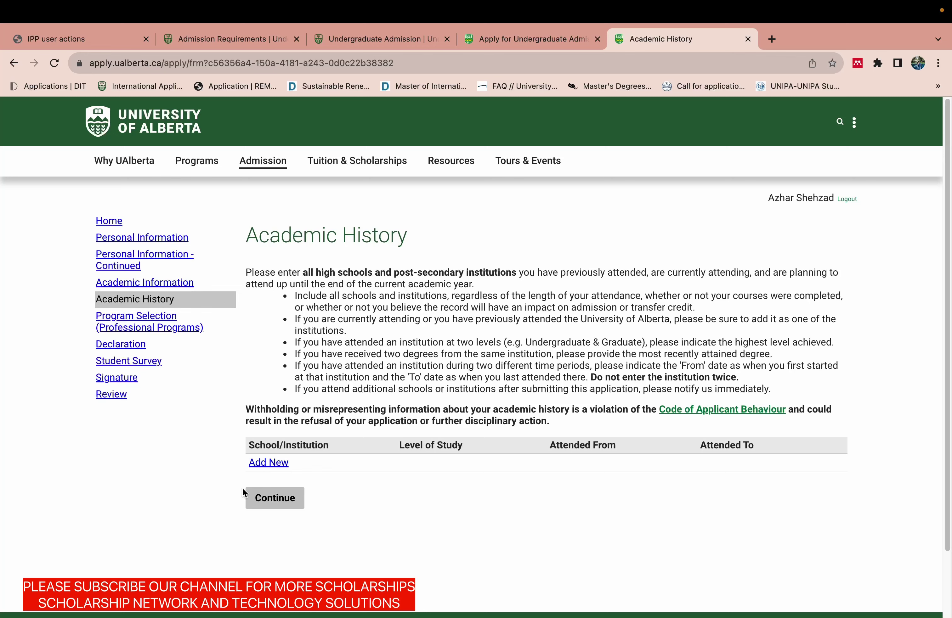
# Add a new institution named 'DAWN SCIENCE COLLEGE' located in Pakistan.
pyautogui.click(257, 465)
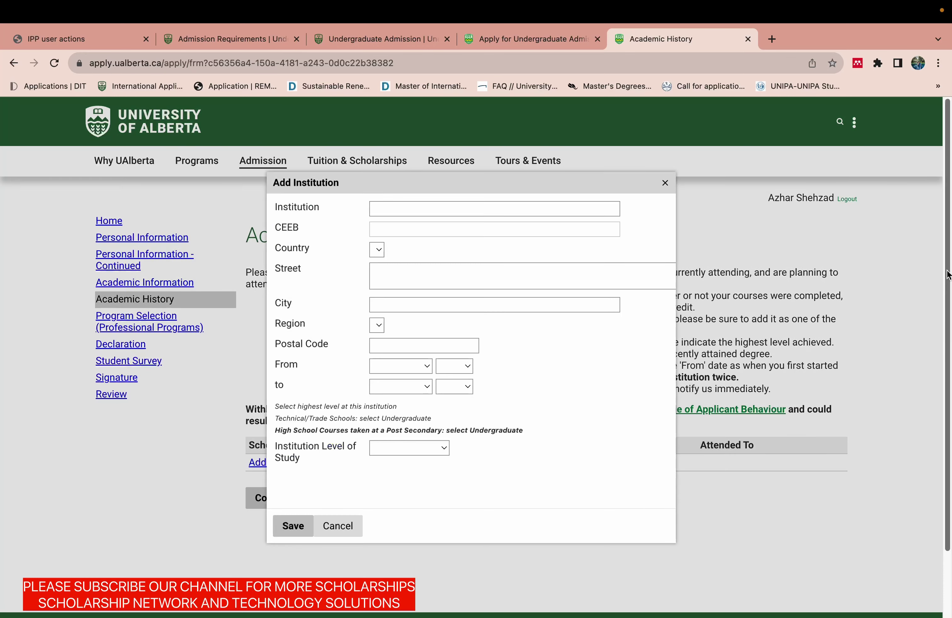
pyautogui.click(469, 207)
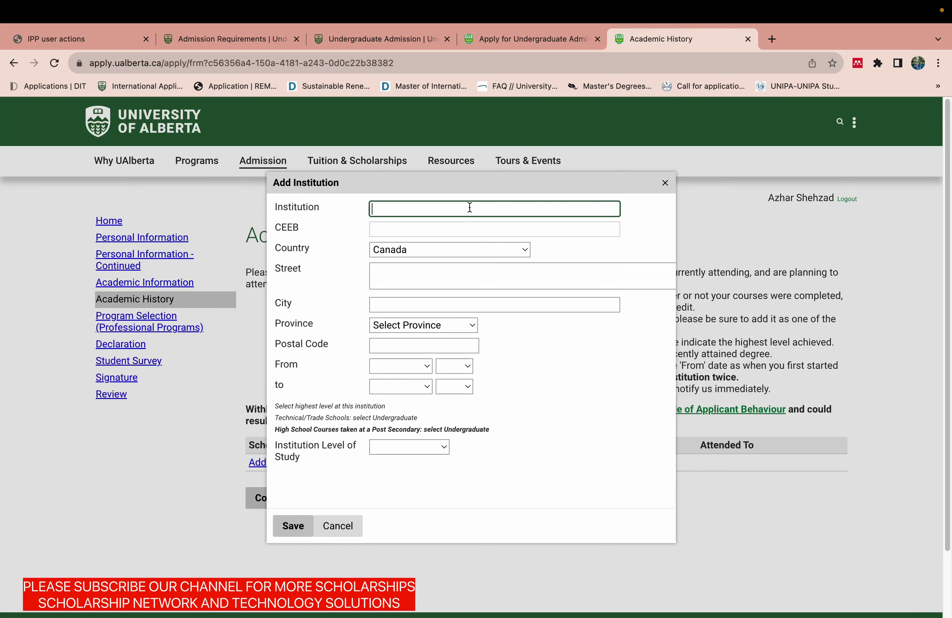
pyautogui.write('DAWN SCIENCE COLLEGE')
pyautogui.click(452, 224)
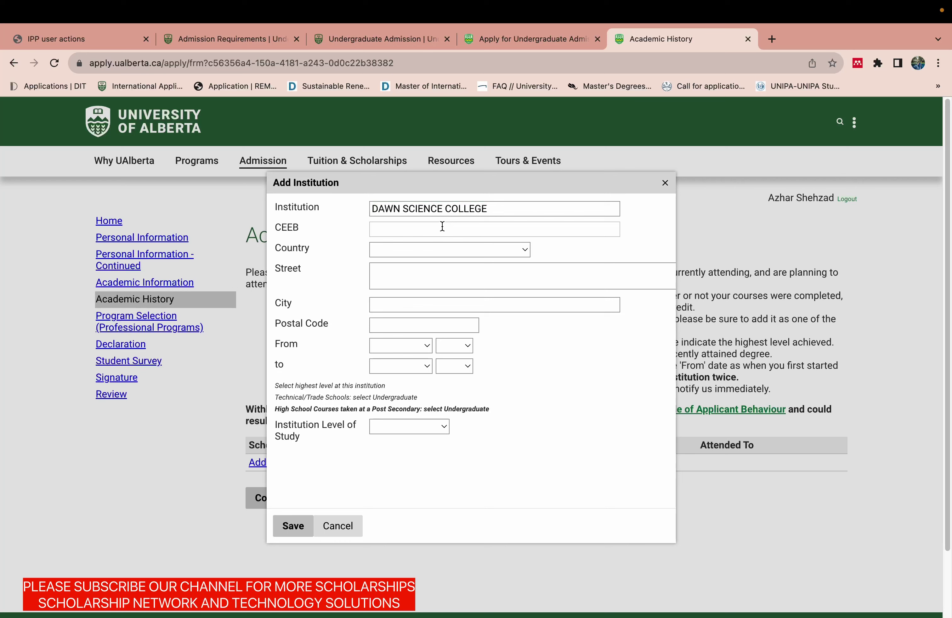
pyautogui.click(391, 225)
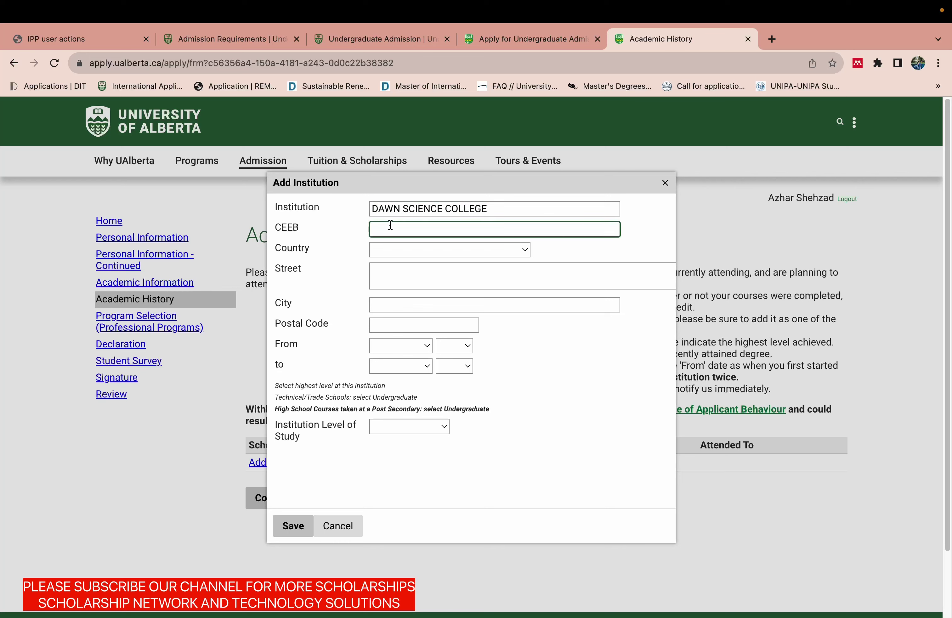
pyautogui.click(409, 210)
pyautogui.click(394, 232)
pyautogui.click(391, 249)
pyautogui.scroll(-20, 429, 562)
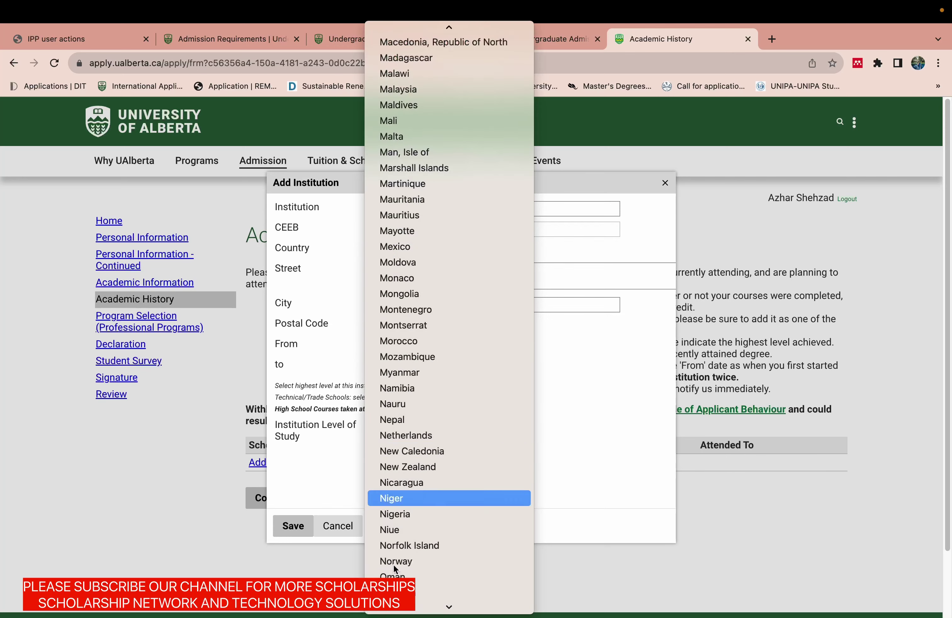
pyautogui.scroll(-3, 428, 522)
pyautogui.click(425, 510)
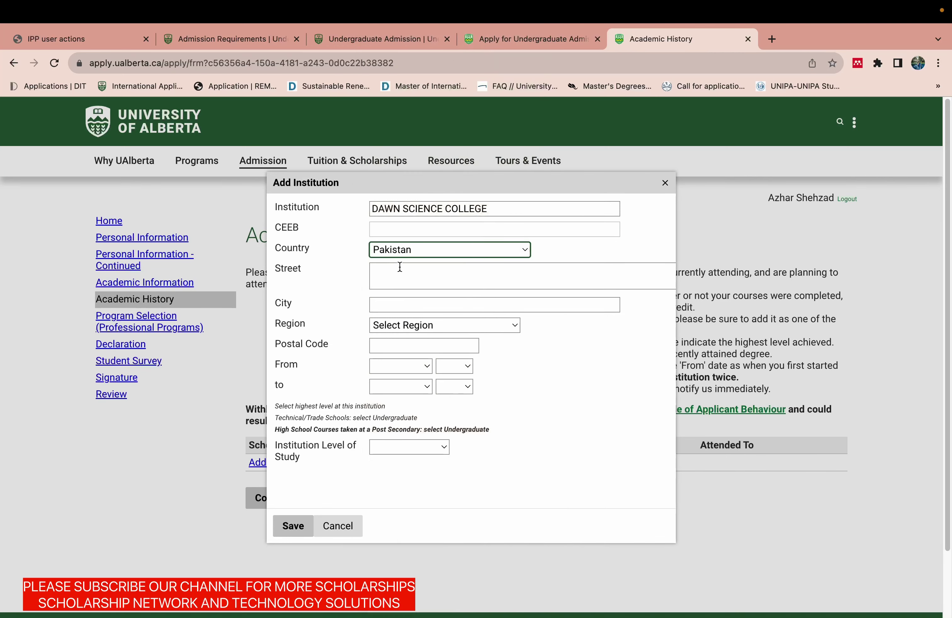
# Enter the institution's address: street and city Lahore, region Punjab, plus a postal code.
pyautogui.click(394, 270)
pyautogui.write('LAHORE')
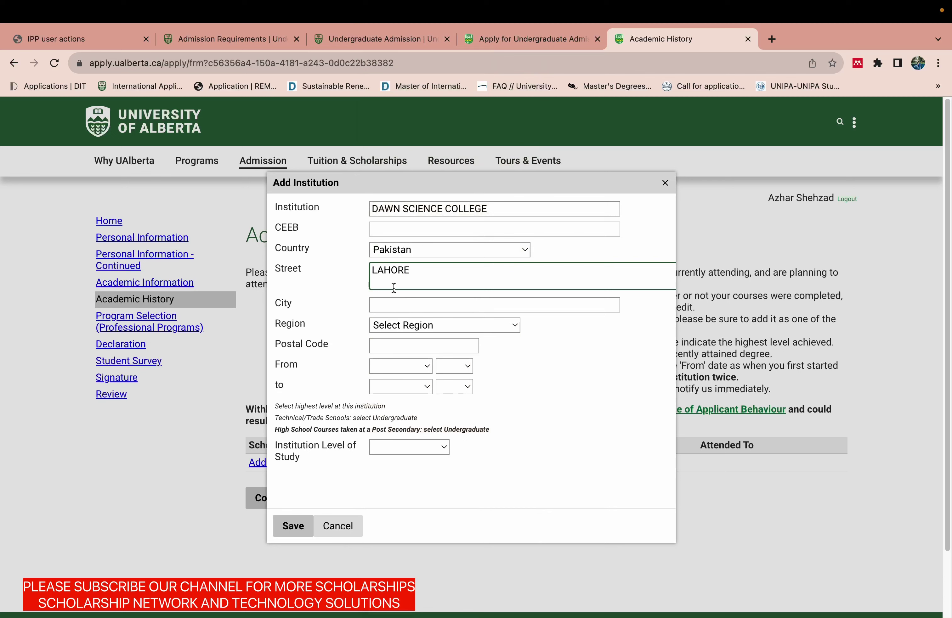
pyautogui.click(395, 308)
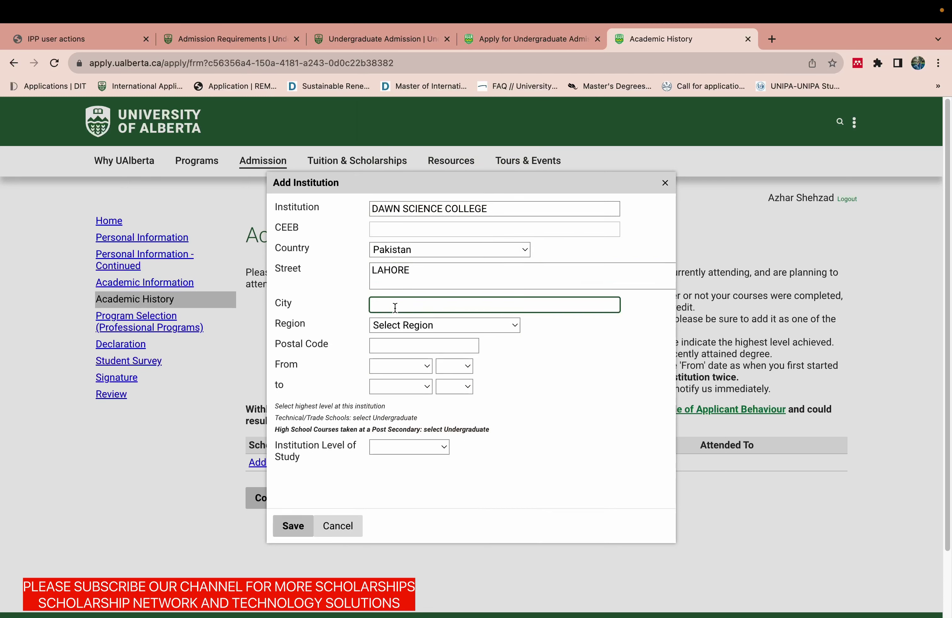
pyautogui.write('LAHORE')
pyautogui.click(397, 326)
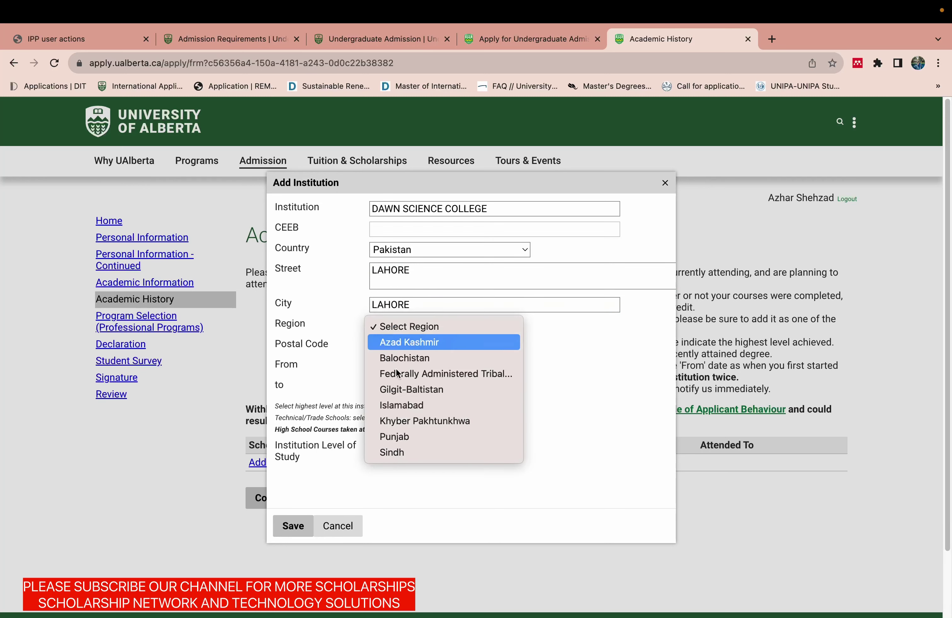
pyautogui.click(404, 439)
pyautogui.click(402, 345)
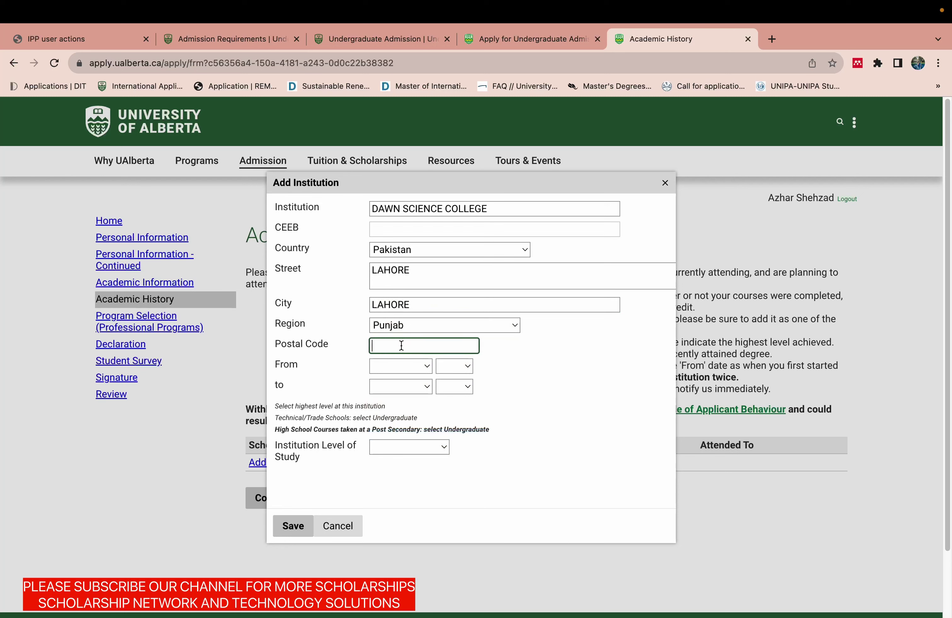
pyautogui.write('675456')
# Set the attendance dates from January 2021 to January 2023.
pyautogui.click(400, 366)
pyautogui.click(397, 385)
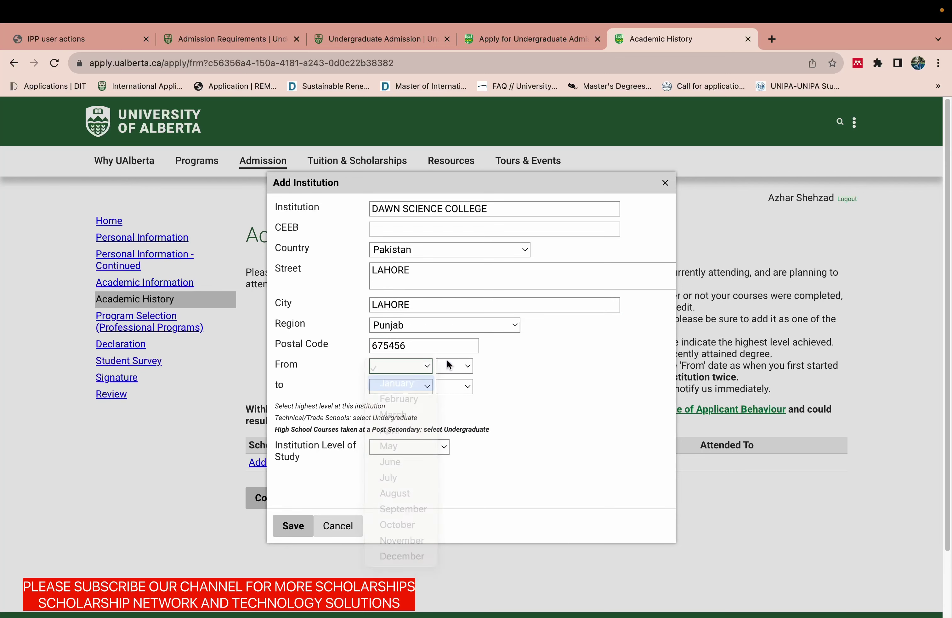
pyautogui.click(450, 365)
pyautogui.moveTo(456, 608)
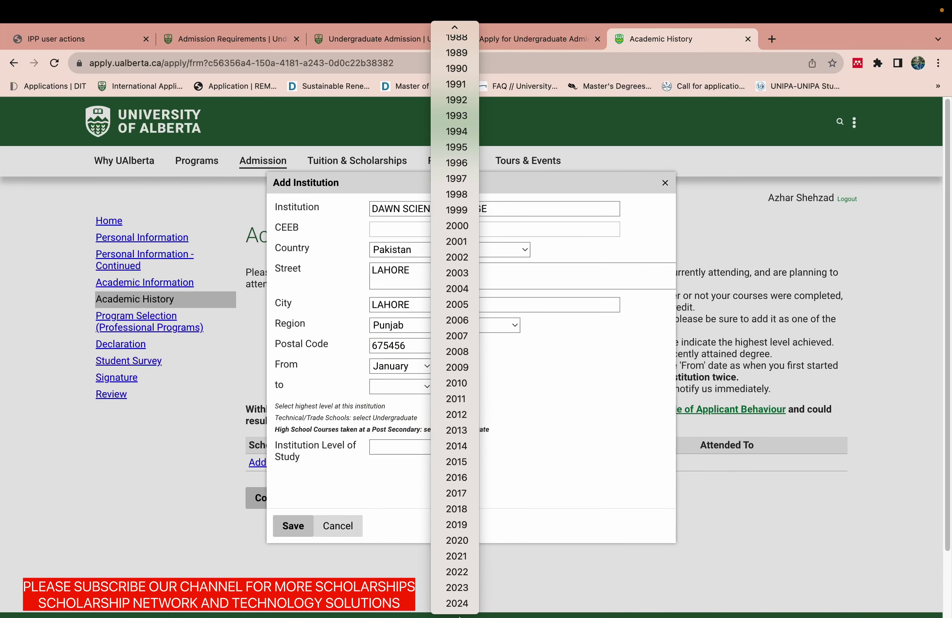
pyautogui.click(461, 556)
pyautogui.click(419, 386)
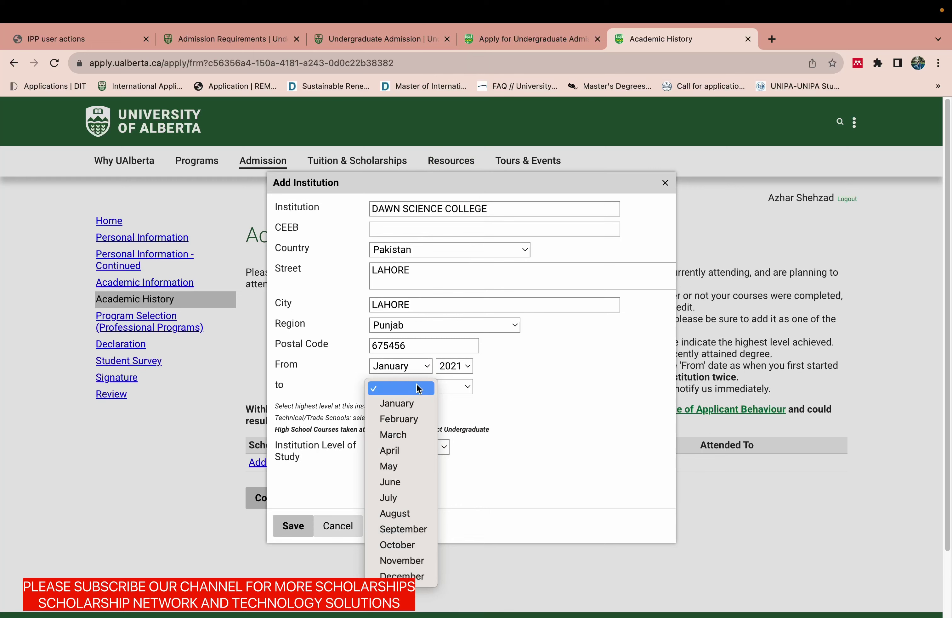
pyautogui.click(416, 402)
pyautogui.click(457, 386)
pyautogui.moveTo(462, 614)
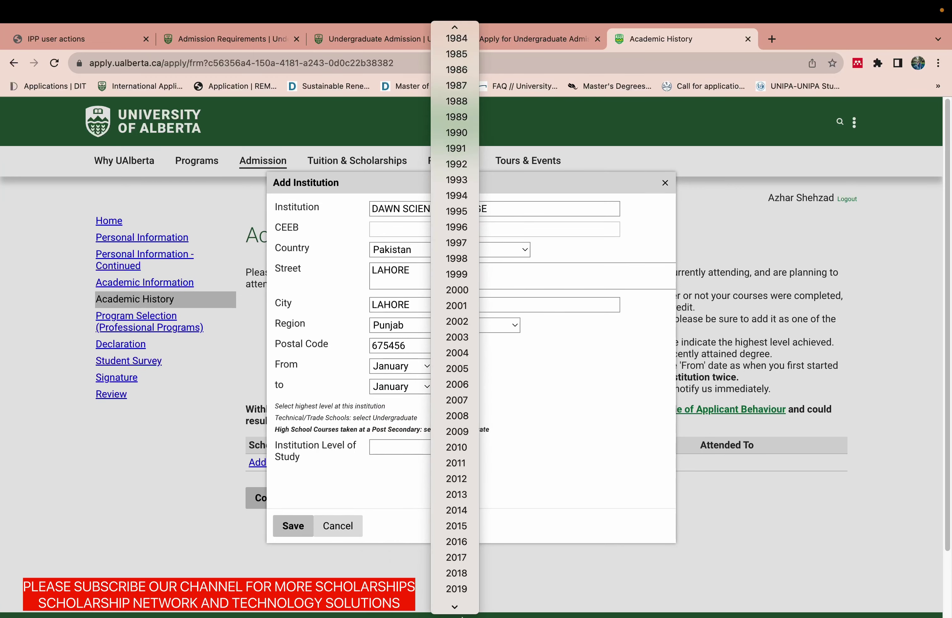
pyautogui.click(467, 588)
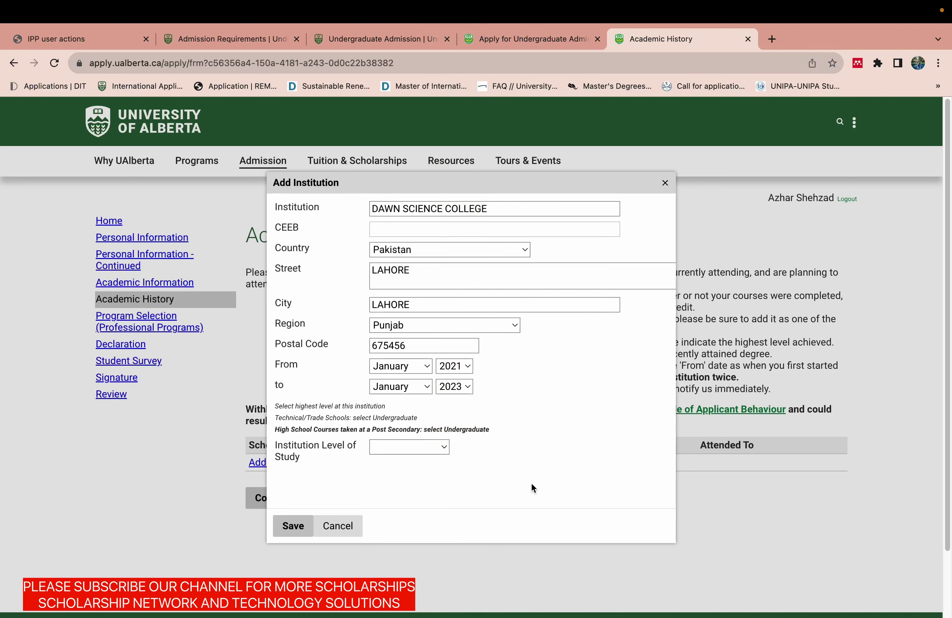
# Set level of study to High School and diploma to High School Diploma, then save the institution.
pyautogui.click(419, 450)
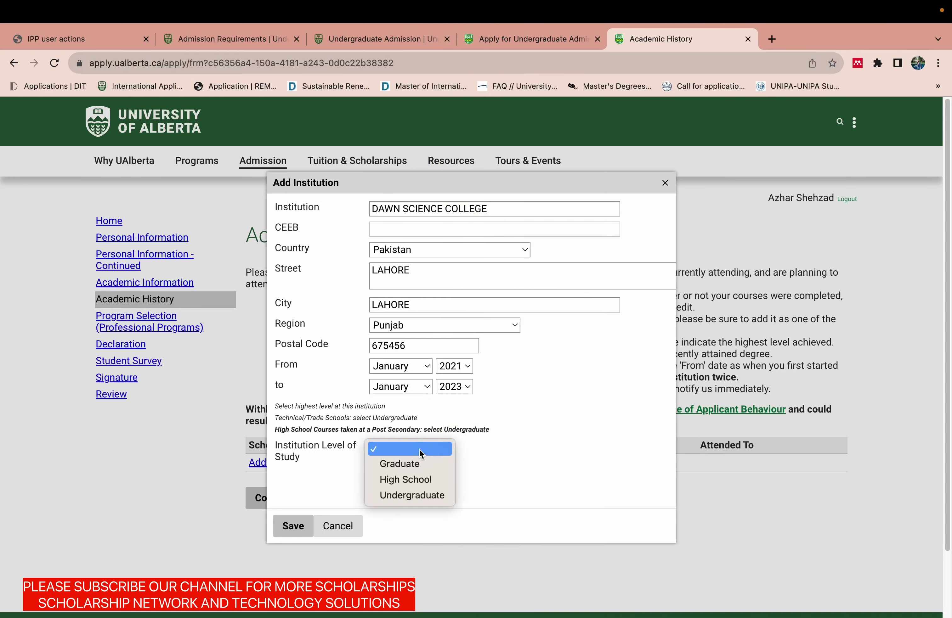
pyautogui.click(414, 482)
pyautogui.click(303, 525)
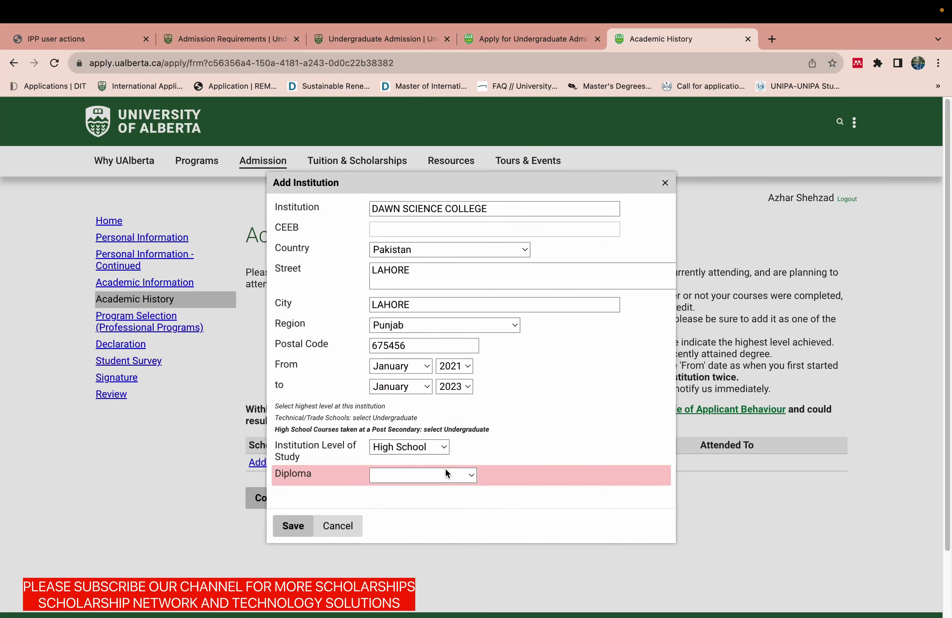
pyautogui.click(431, 477)
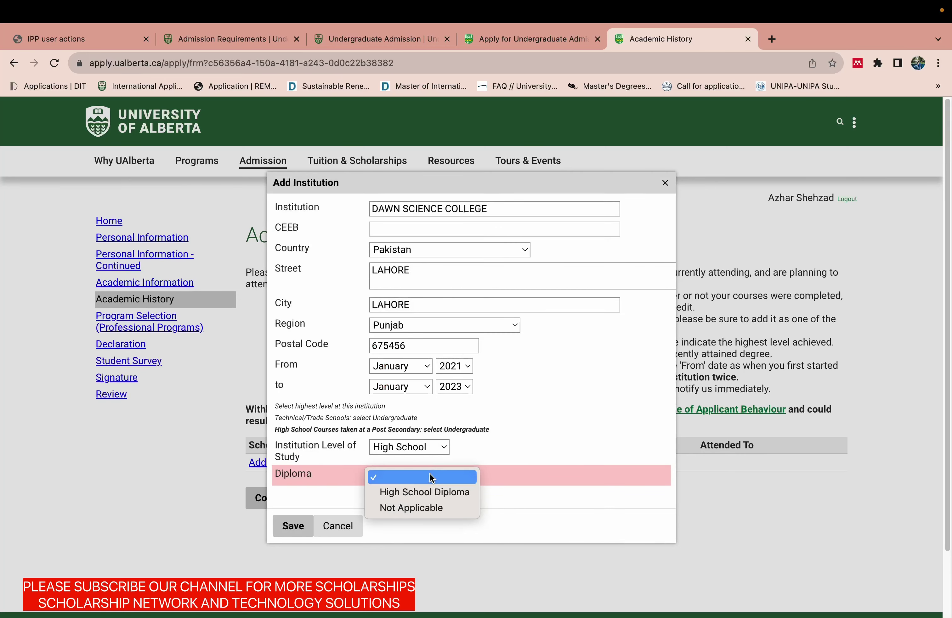
pyautogui.click(430, 492)
pyautogui.click(299, 531)
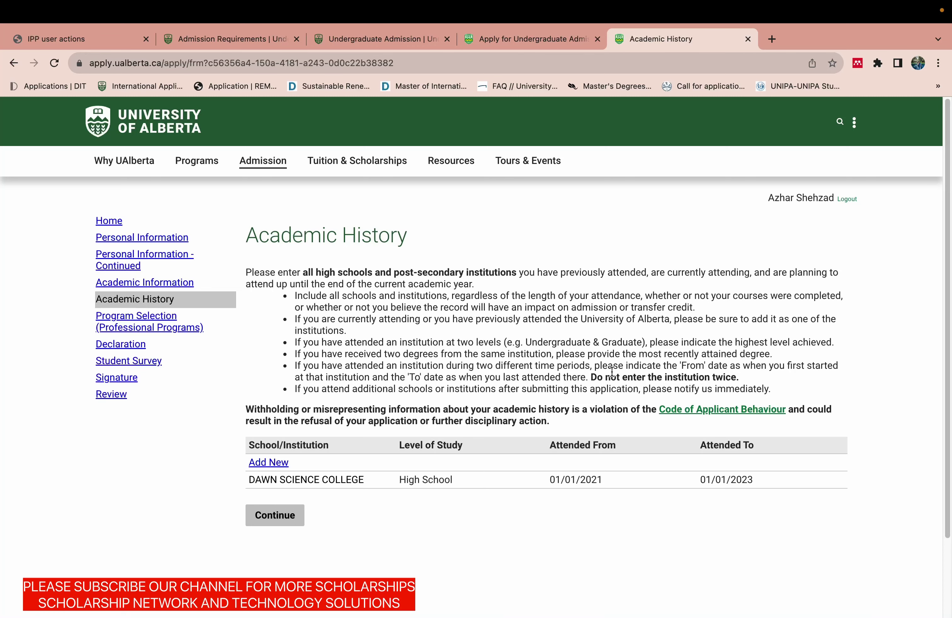
# Keep Degree Student status and set the start term to Fall (September) 2024.
pyautogui.click(271, 516)
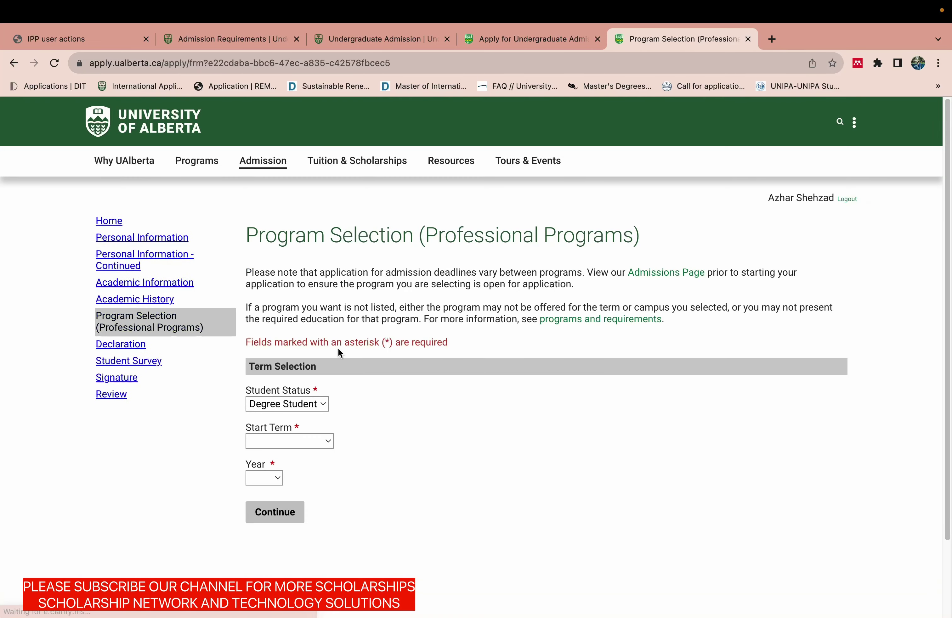
pyautogui.scroll(-3, 939, 384)
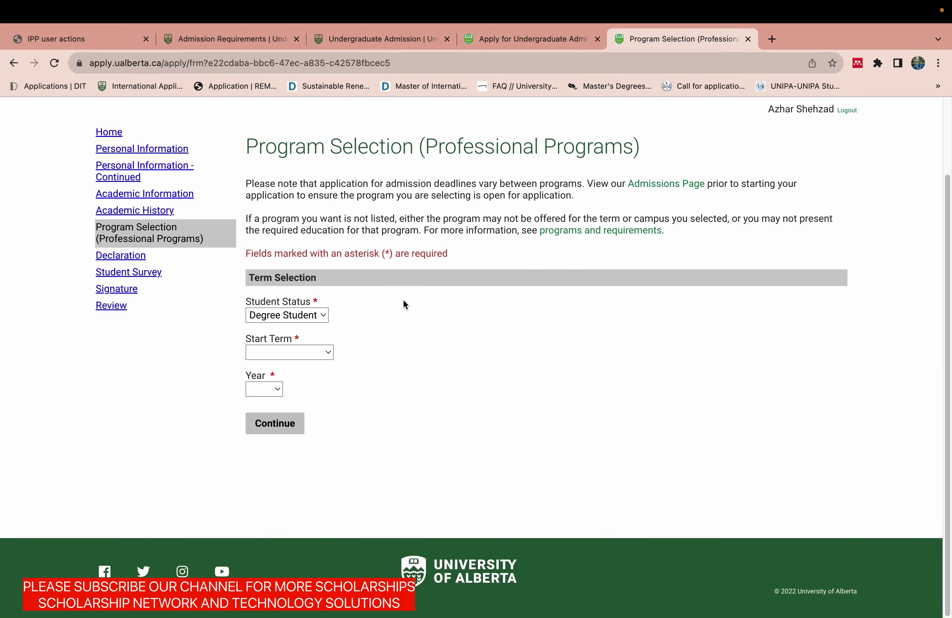
pyautogui.click(301, 319)
pyautogui.click(301, 319)
pyautogui.click(296, 352)
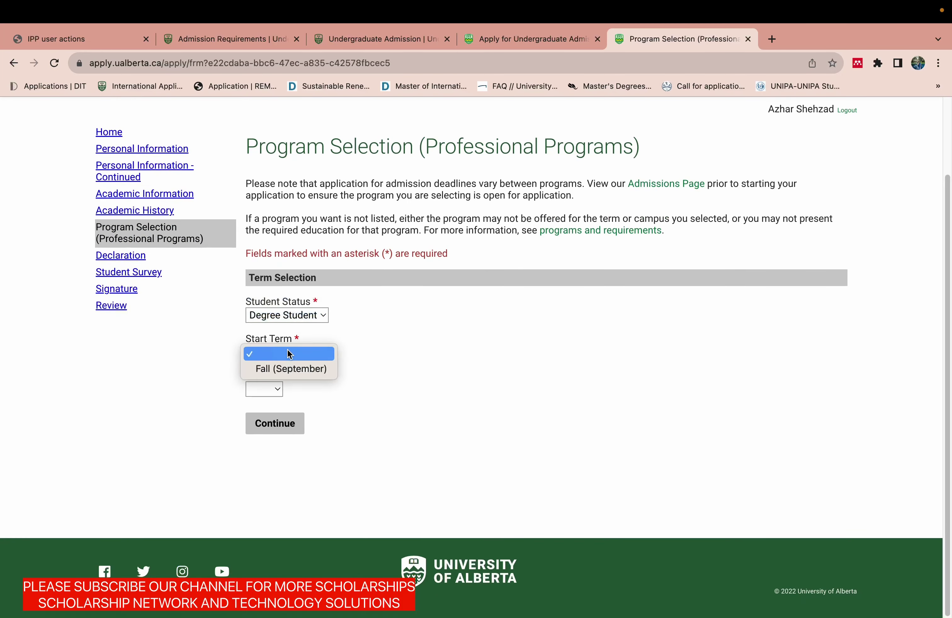
pyautogui.click(288, 370)
pyautogui.click(264, 389)
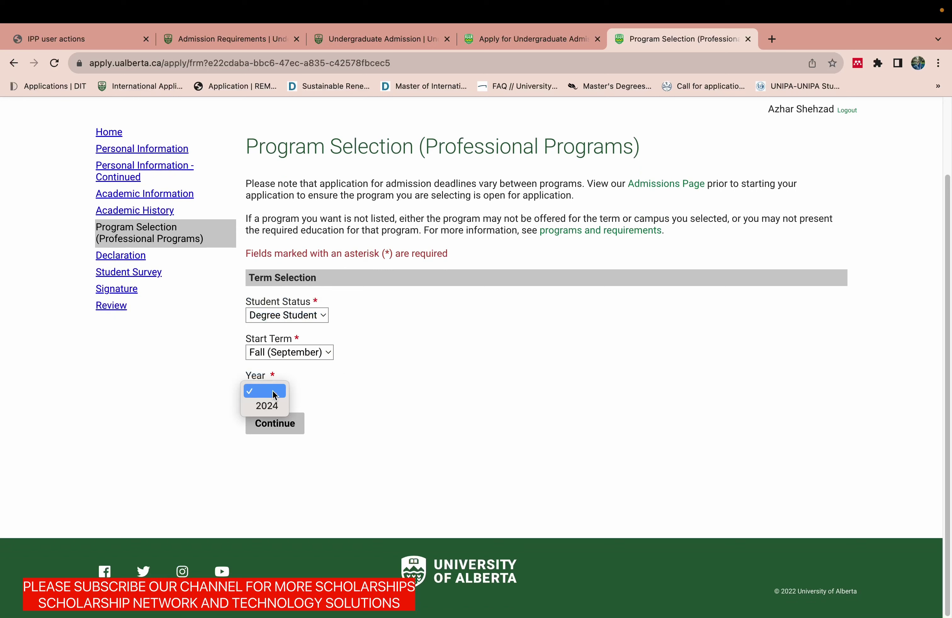
pyautogui.click(266, 406)
# Browse faculties and programs, trying Doctor of Dental Surgery and checking the Faculty of Law's offerings.
pyautogui.click(299, 453)
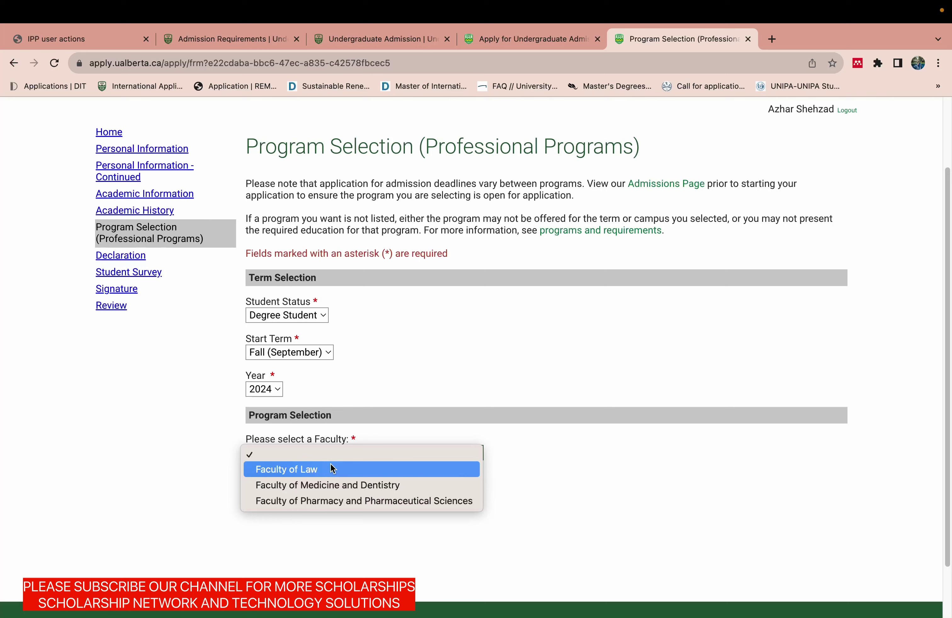
pyautogui.click(346, 485)
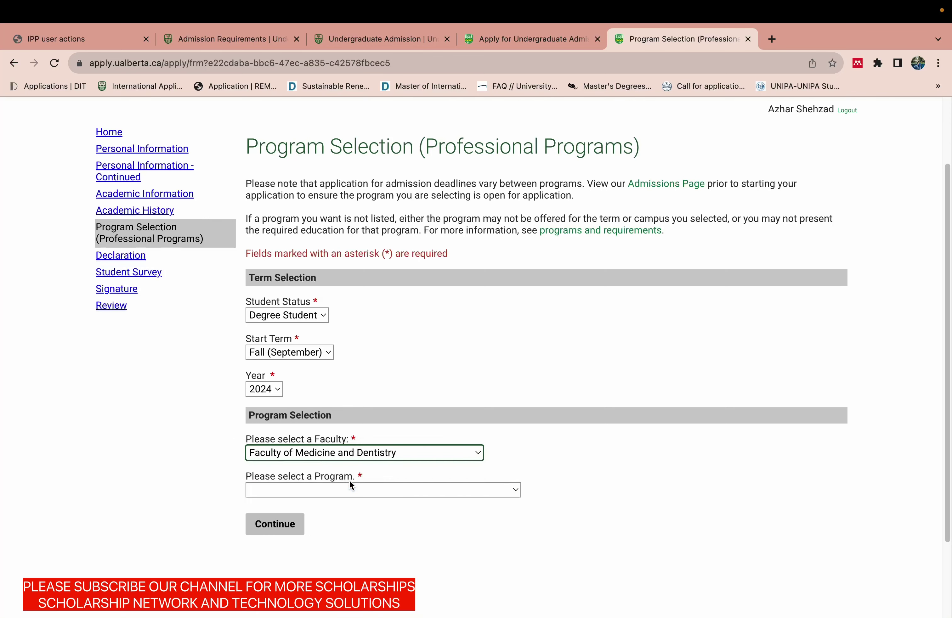
pyautogui.click(340, 492)
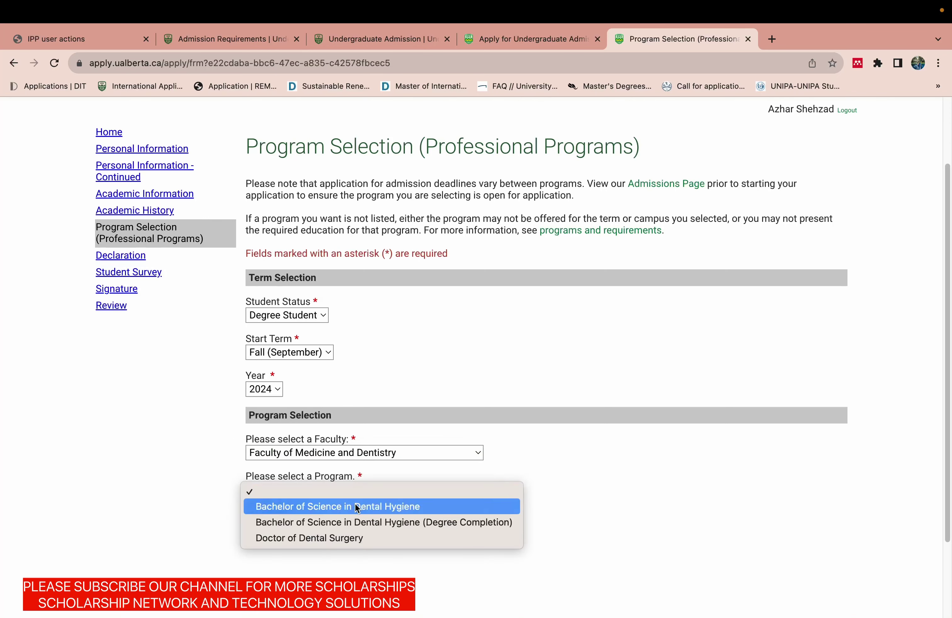
pyautogui.click(331, 539)
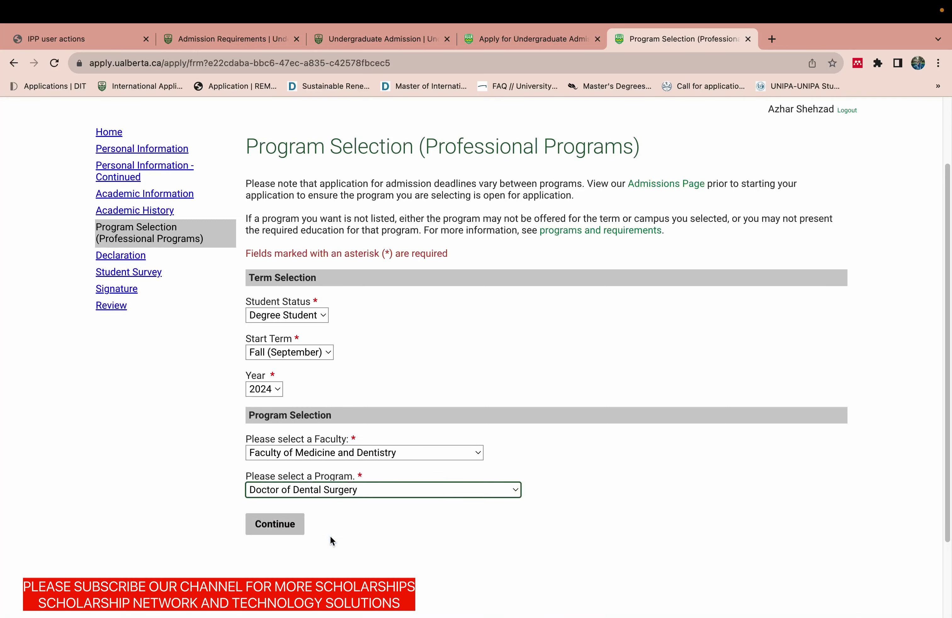
pyautogui.click(330, 453)
pyautogui.click(329, 438)
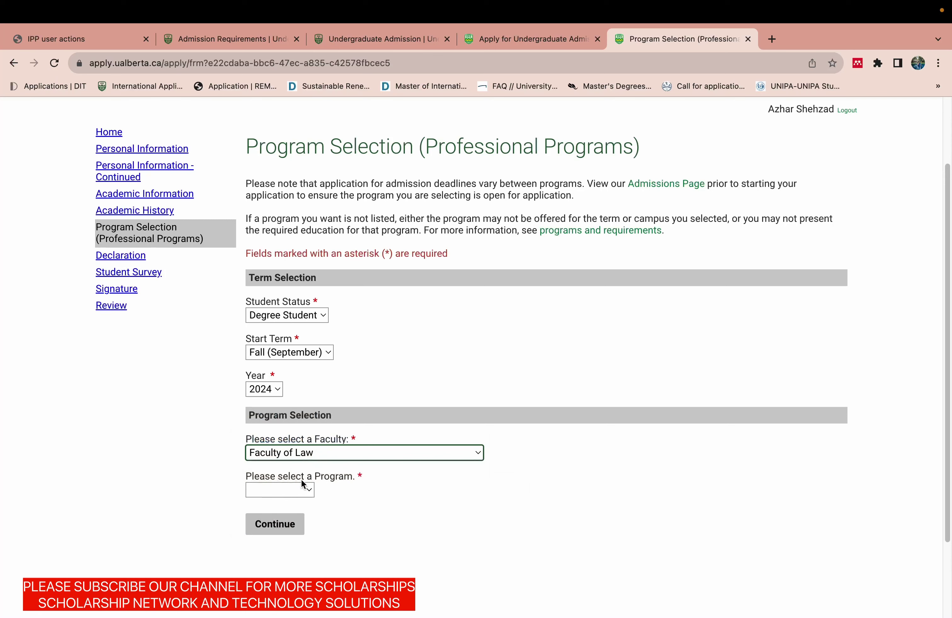
pyautogui.click(298, 490)
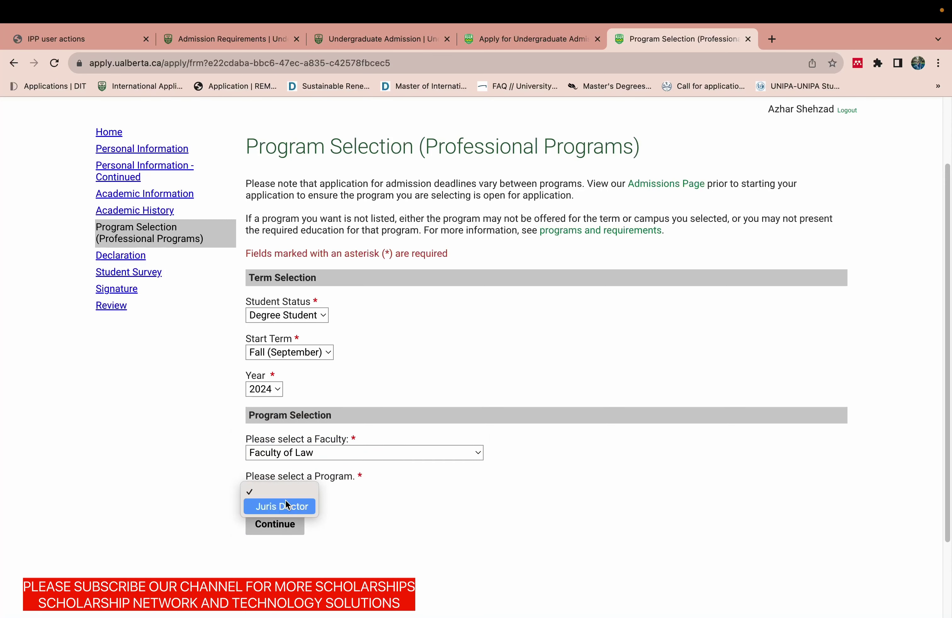
pyautogui.click(360, 498)
# Choose Faculty of Medicine and Dentistry with BSc Dental Hygiene (Degree Completion) and continue.
pyautogui.click(342, 453)
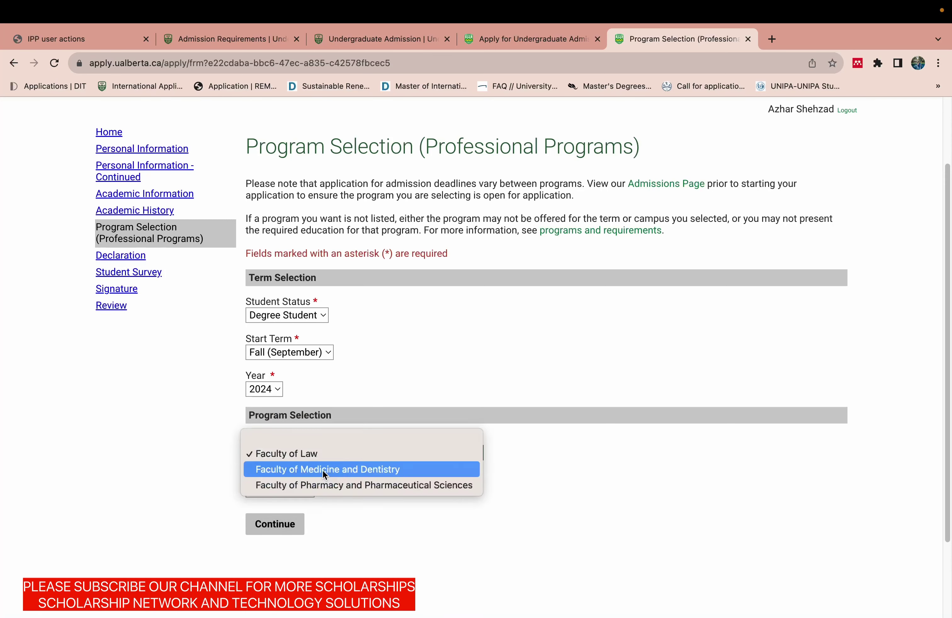
pyautogui.click(336, 468)
pyautogui.click(279, 492)
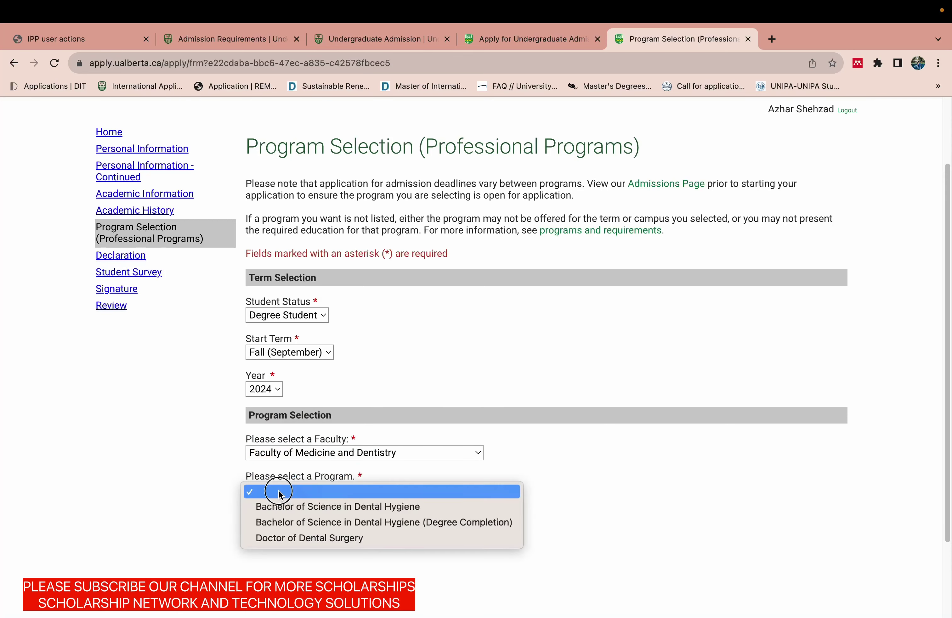
pyautogui.click(303, 512)
pyautogui.click(337, 497)
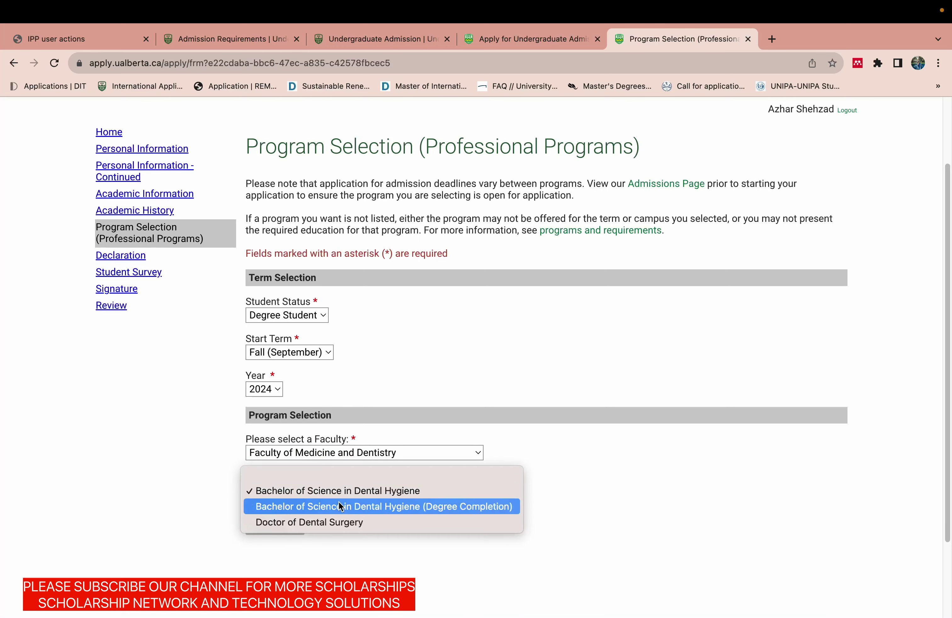
pyautogui.click(340, 506)
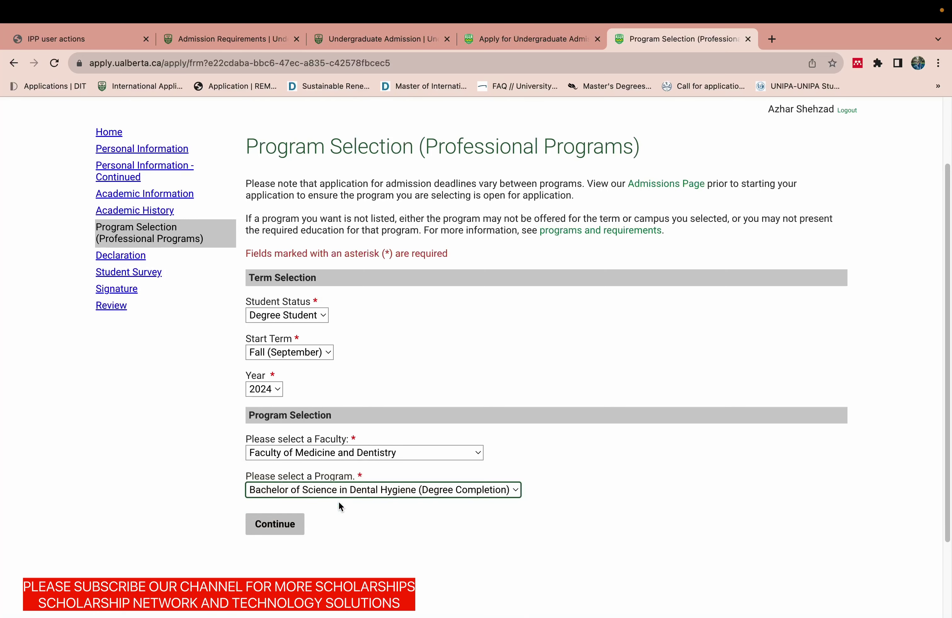
pyautogui.click(283, 526)
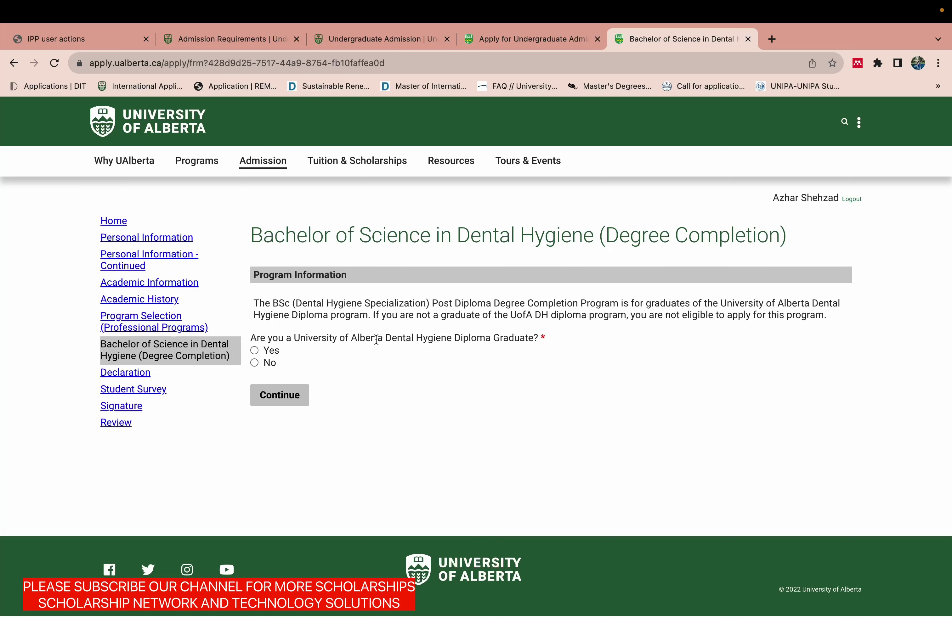
# Answer Yes to the diploma graduate question, then return to the program selection section.
pyautogui.click(254, 363)
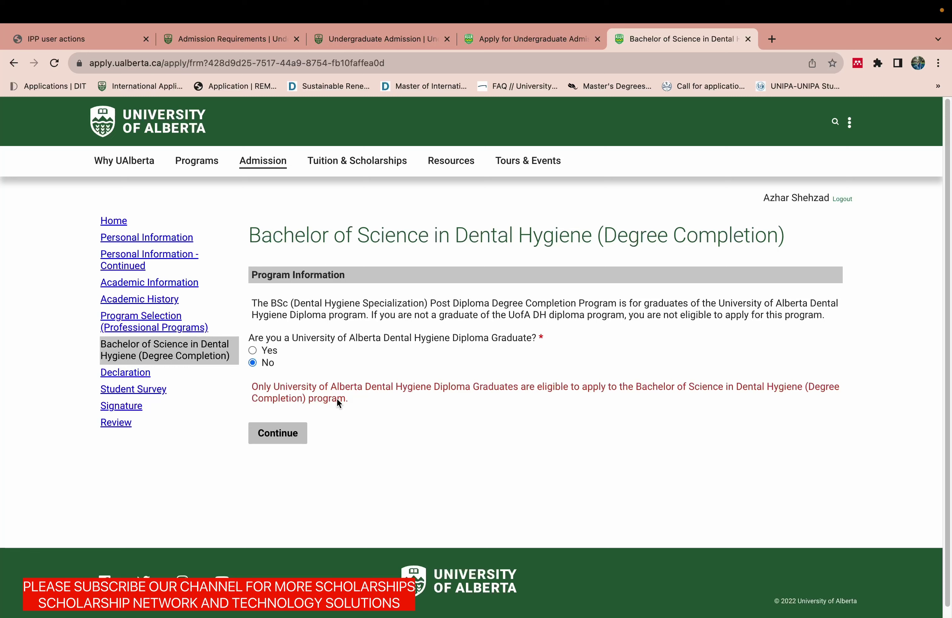
pyautogui.click(252, 352)
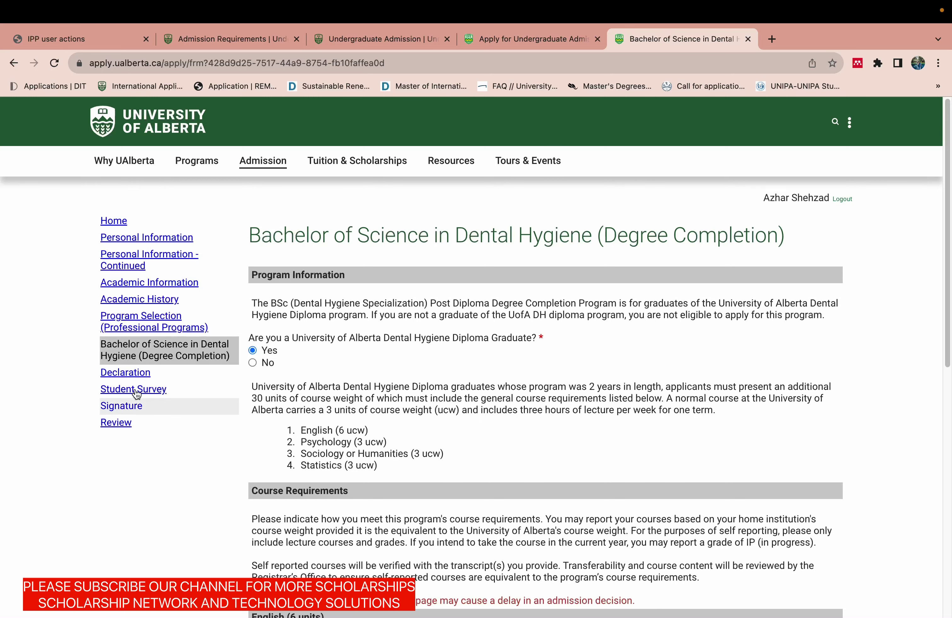
pyautogui.click(126, 327)
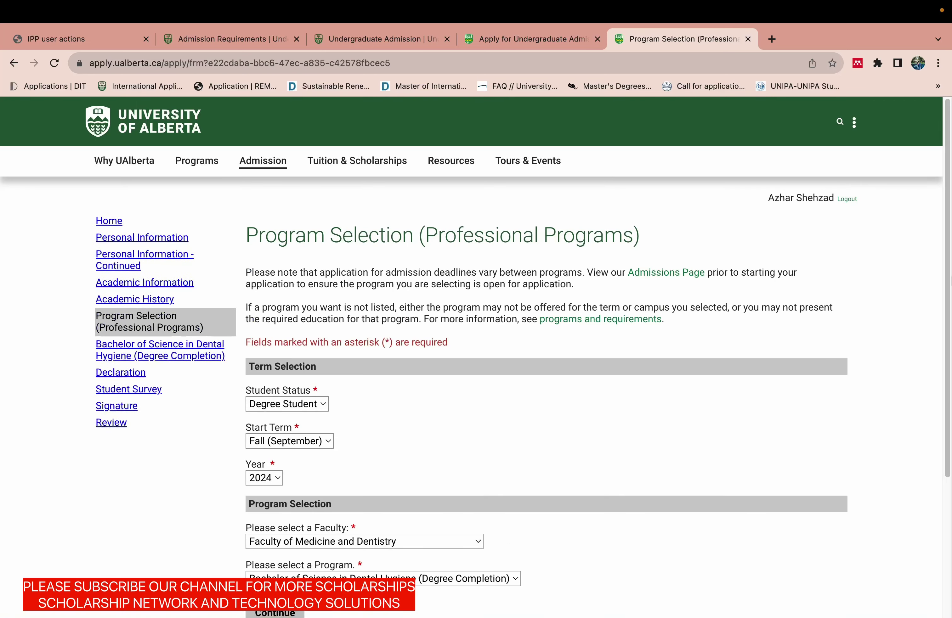
# Change the program to Bachelor of Science in Dental Hygiene and continue.
pyautogui.scroll(-5, 434, 384)
pyautogui.click(358, 391)
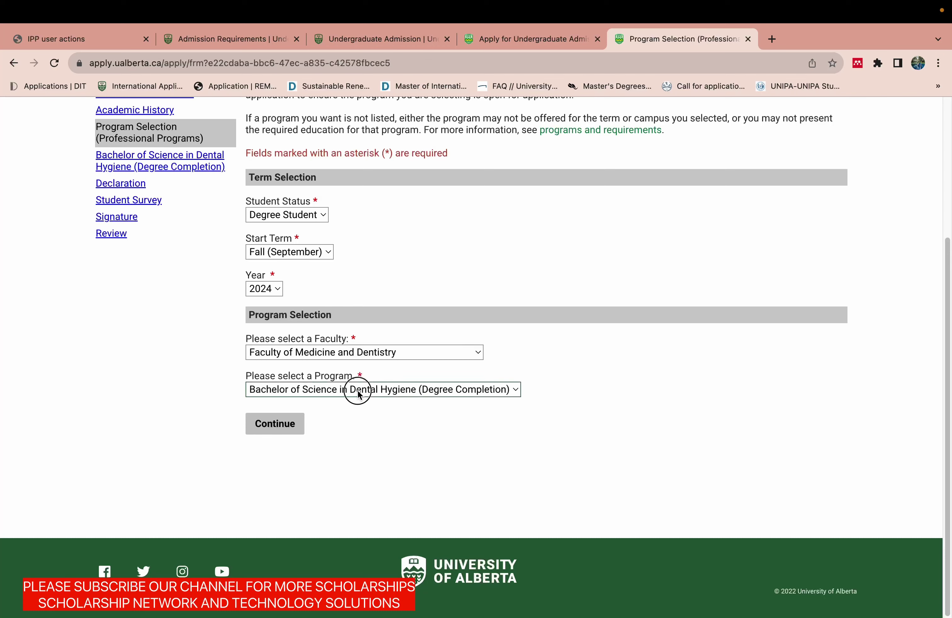
pyautogui.click(348, 376)
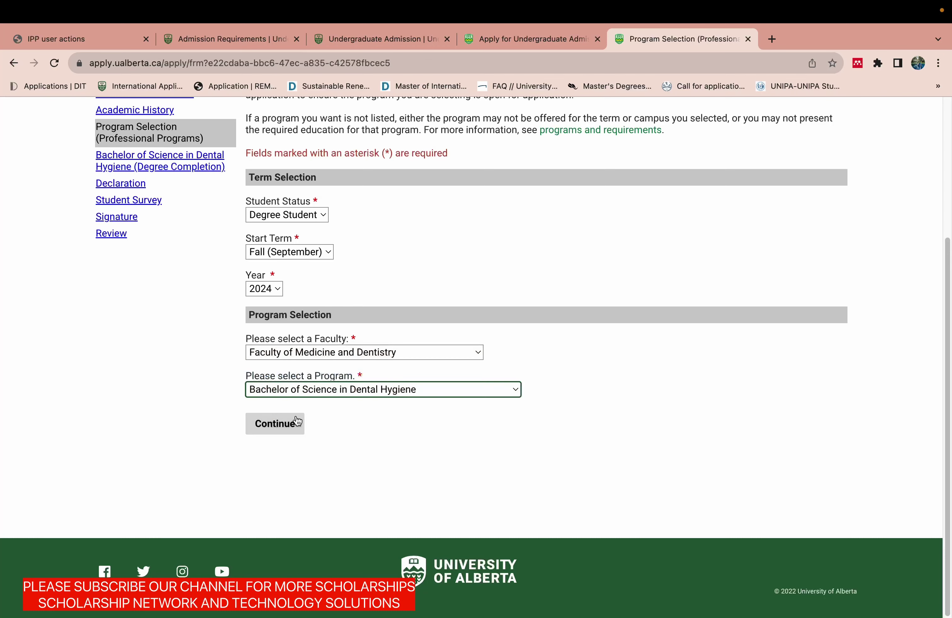
pyautogui.click(290, 424)
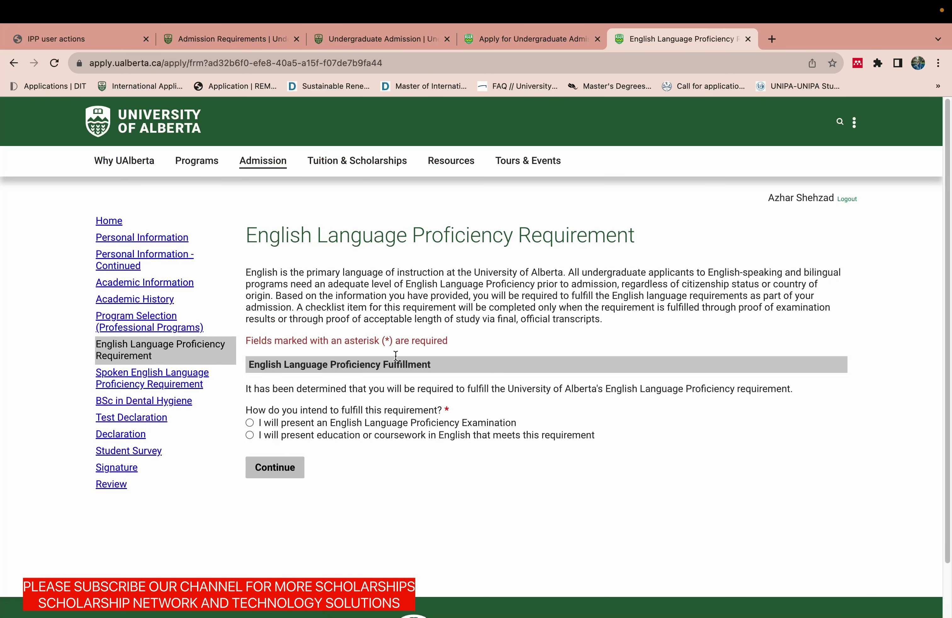
# Meet English proficiency through coursework, selecting 3 or more years of full-time English education, and continue.
pyautogui.scroll(-3, 537, 353)
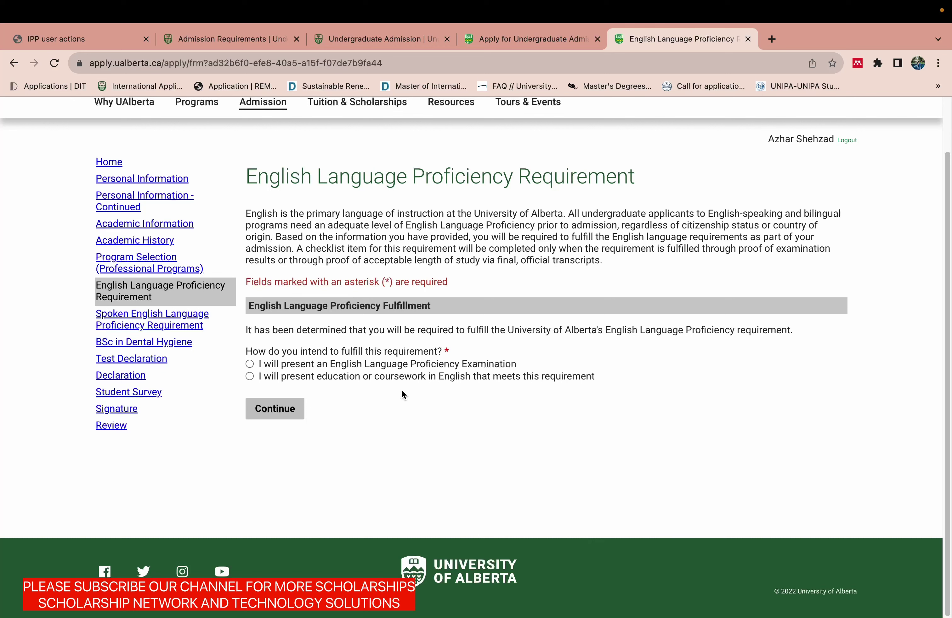
pyautogui.moveTo(599, 377); pyautogui.dragTo(257, 384)
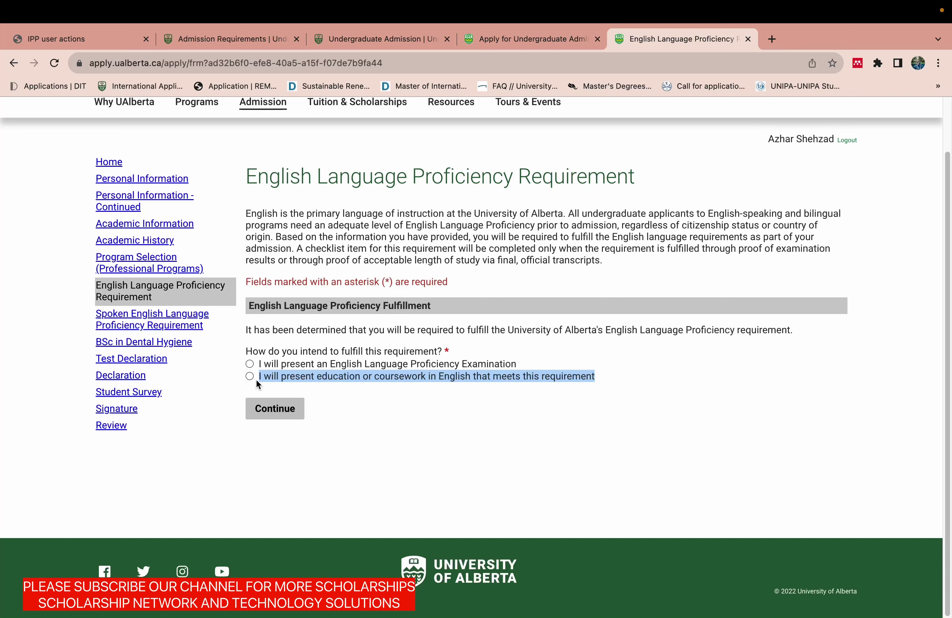
pyautogui.click(250, 377)
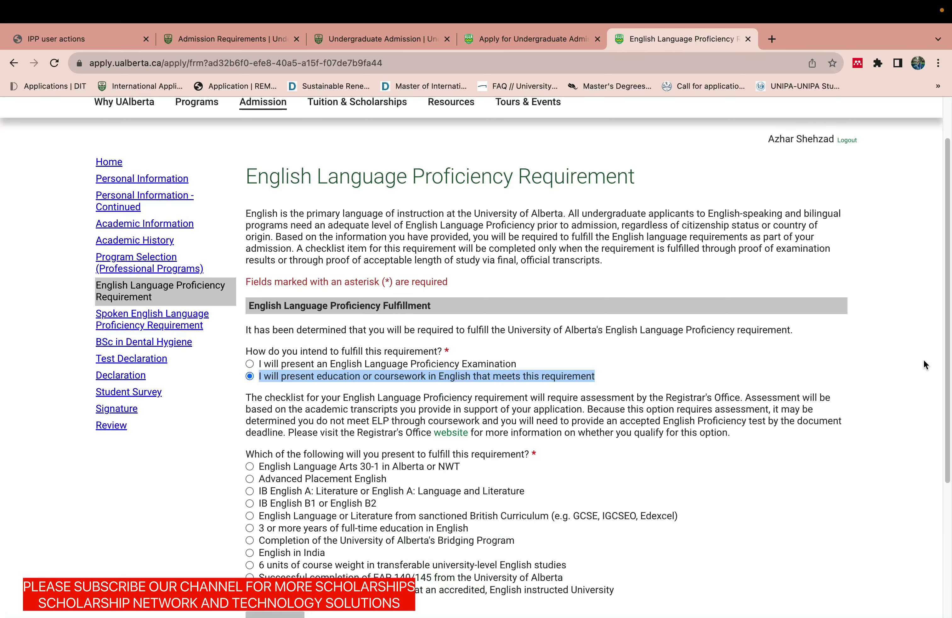
pyautogui.scroll(-4, 939, 401)
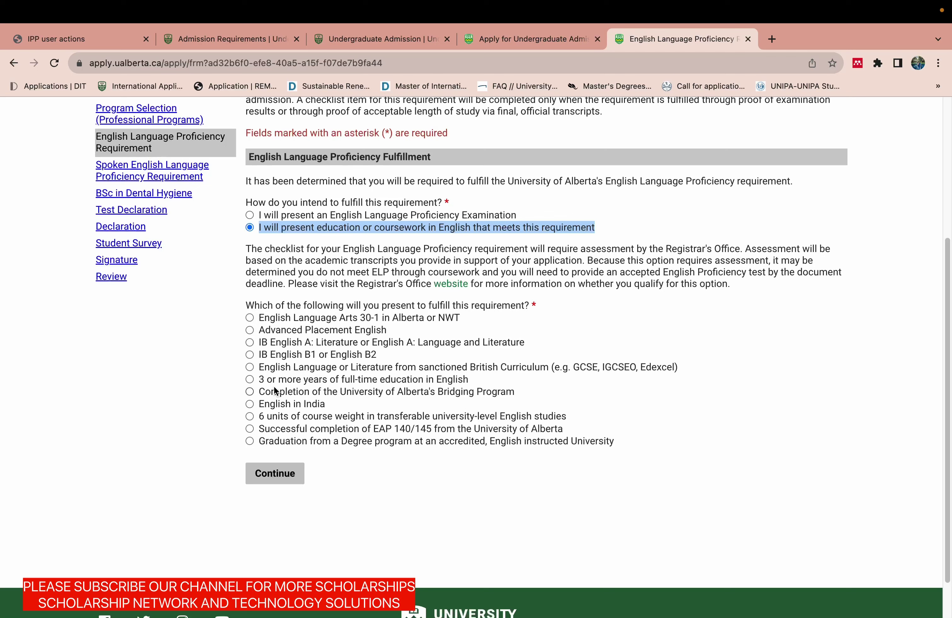
pyautogui.click(249, 380)
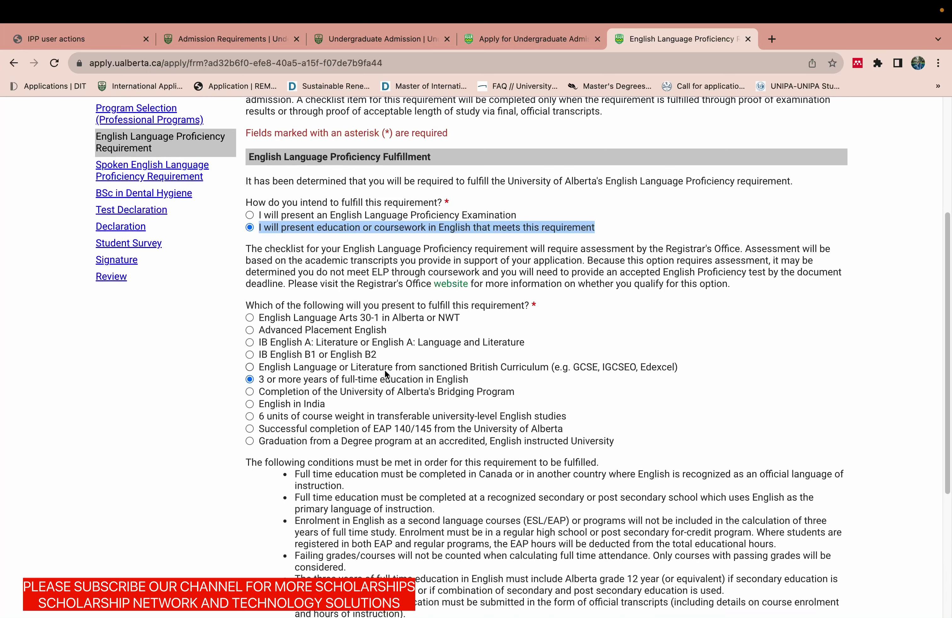
pyautogui.scroll(-5, 256, 309)
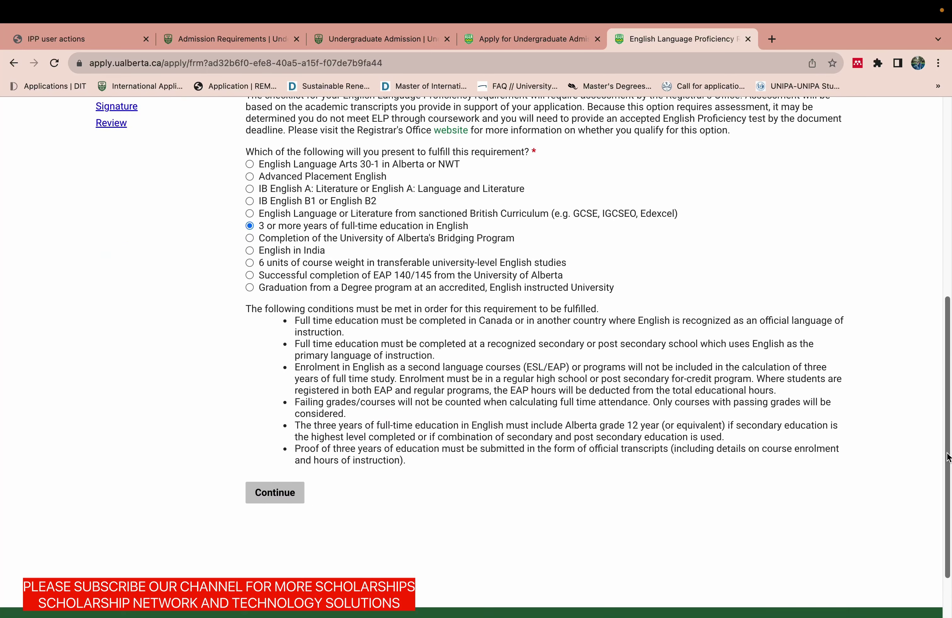
pyautogui.moveTo(295, 321); pyautogui.dragTo(422, 466)
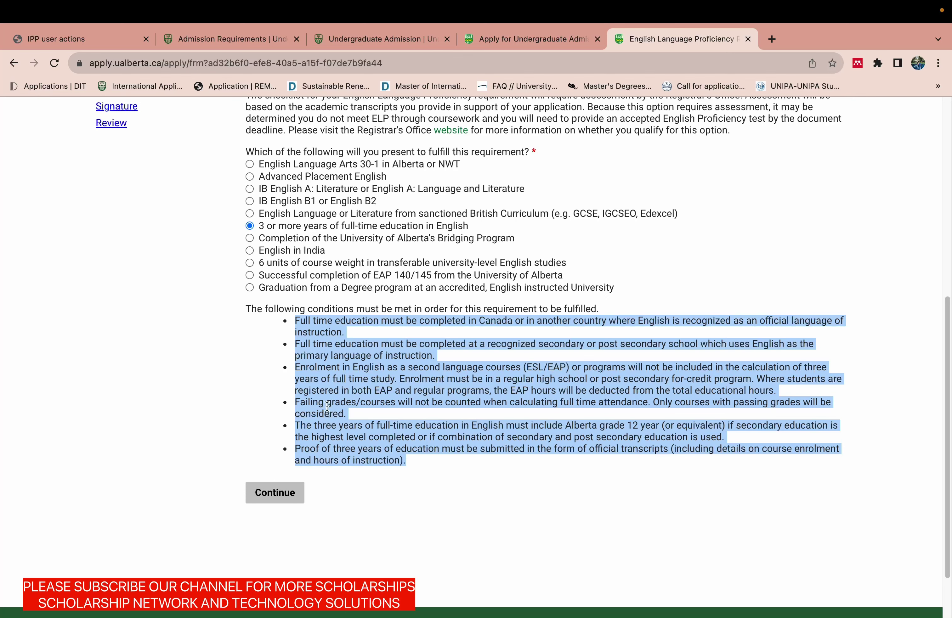
pyautogui.click(268, 494)
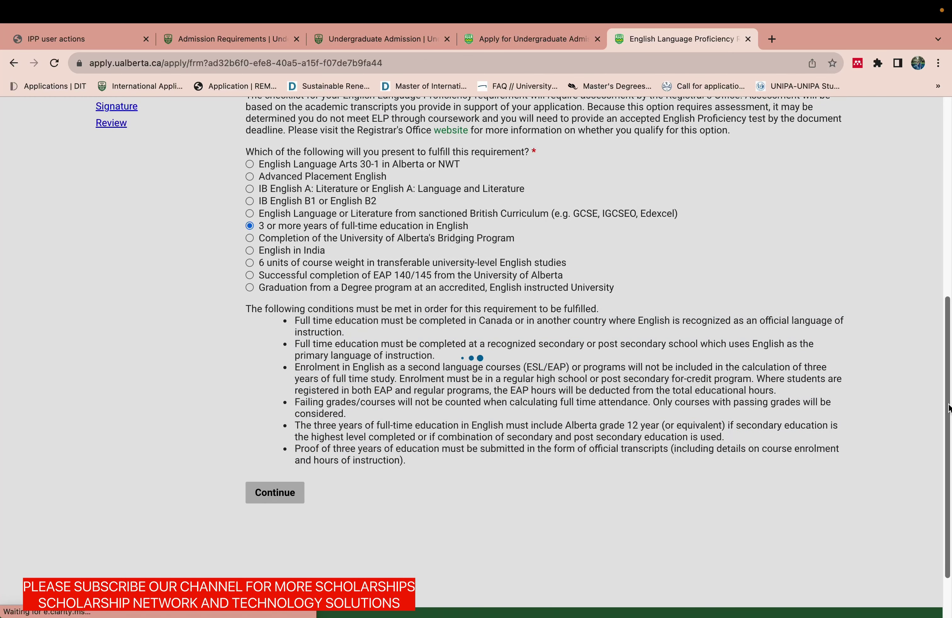
pyautogui.moveTo(949, 409); pyautogui.dragTo(945, 268)
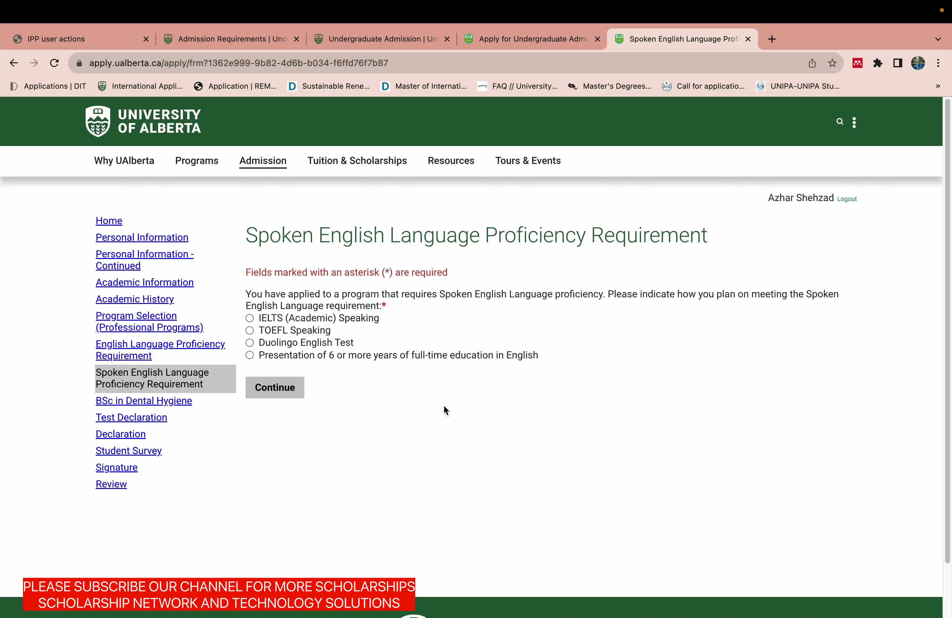
# Choose the 'Presentation of 6 or more years' of English schooling option.
pyautogui.click(249, 356)
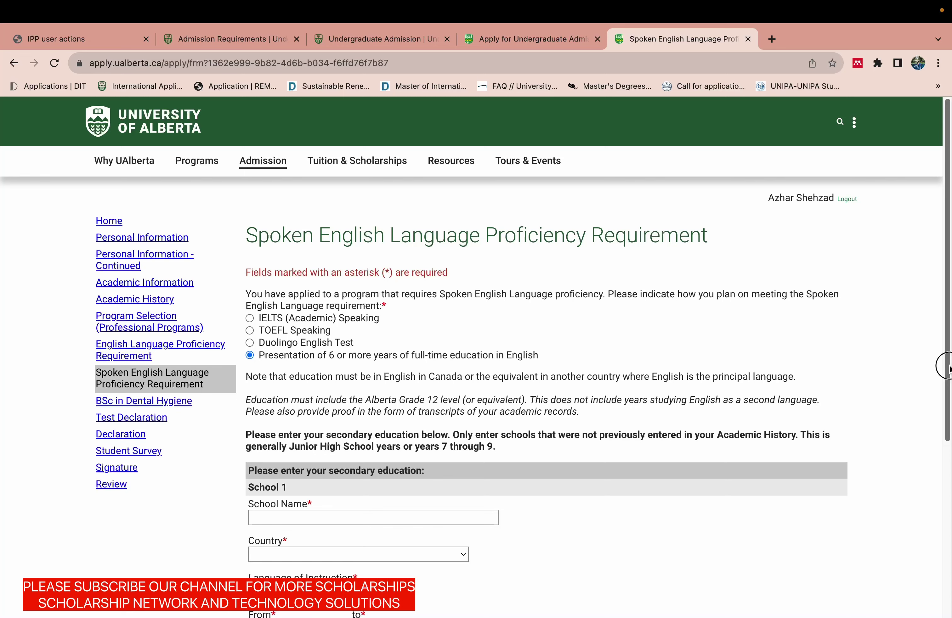
pyautogui.moveTo(948, 368); pyautogui.dragTo(944, 497)
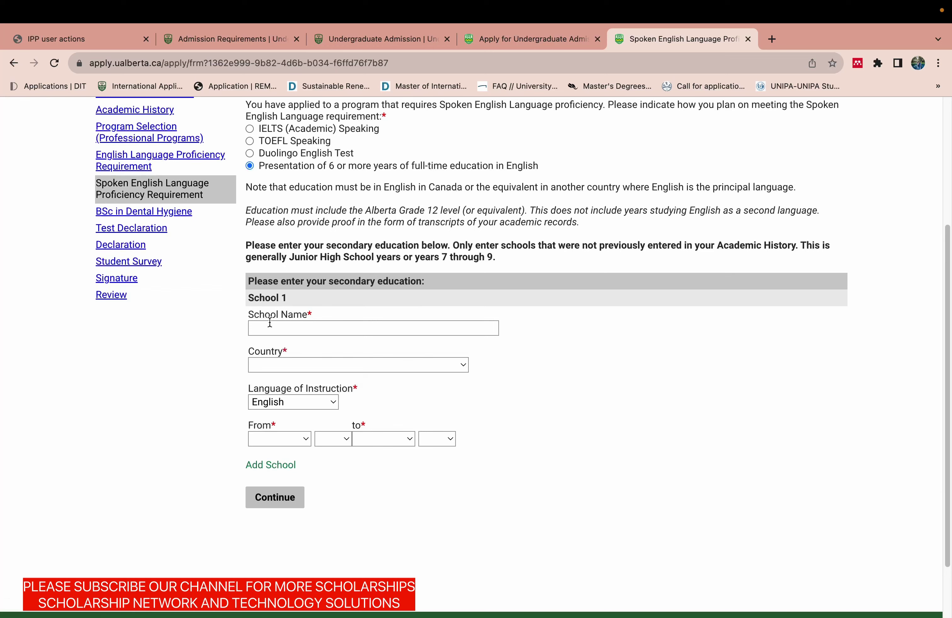
pyautogui.click(331, 167)
pyautogui.moveTo(330, 166); pyautogui.dragTo(399, 167)
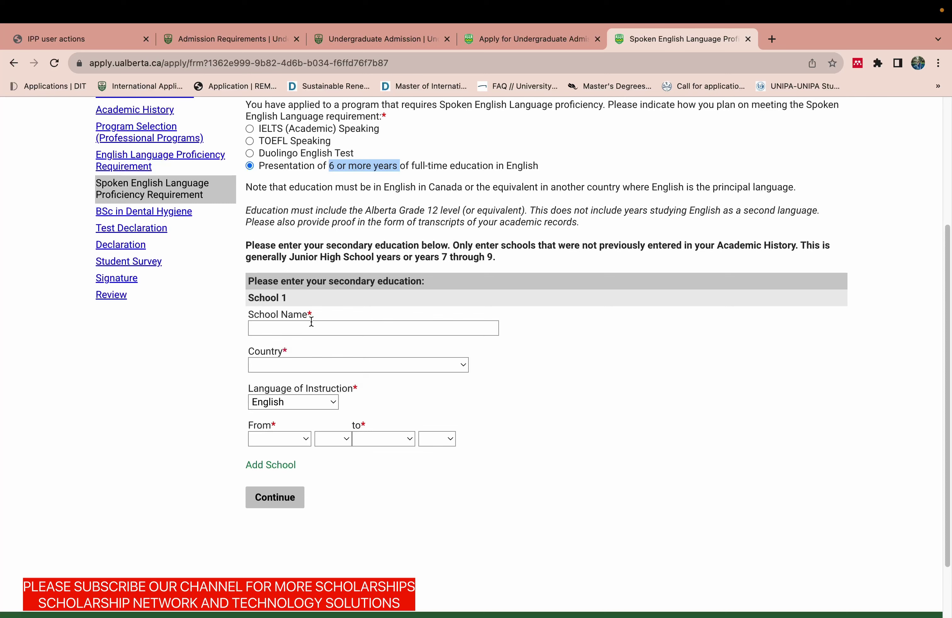
# Enter 'AJK BOARD' as the school name.
pyautogui.click(304, 328)
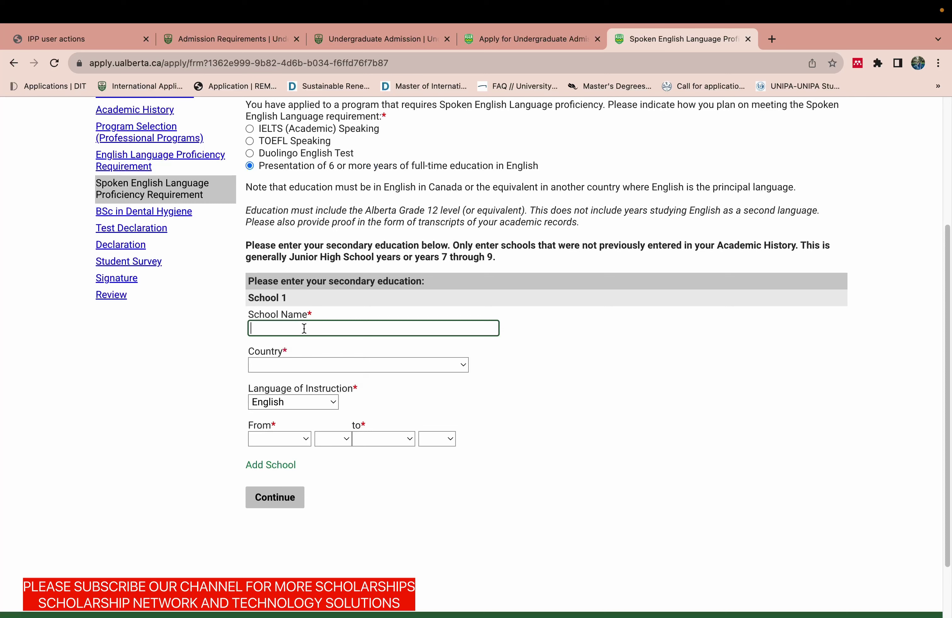
pyautogui.write('AJK BOARD')
# Set the school's country to Pakistan and the language of instruction to English.
pyautogui.click(292, 363)
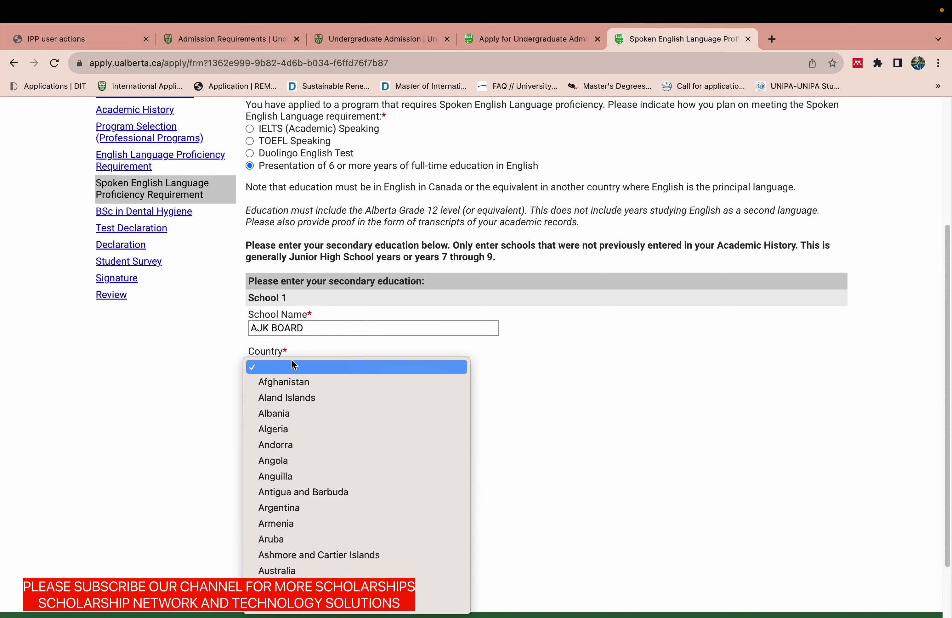
pyautogui.press('p')
pyautogui.scroll(-3, 292, 363)
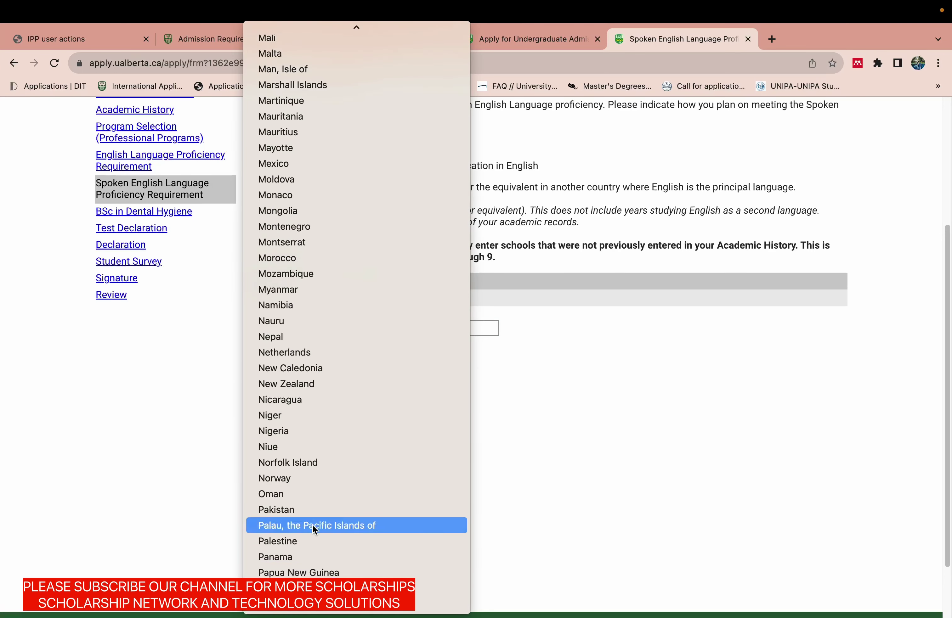
pyautogui.click(313, 510)
pyautogui.click(314, 407)
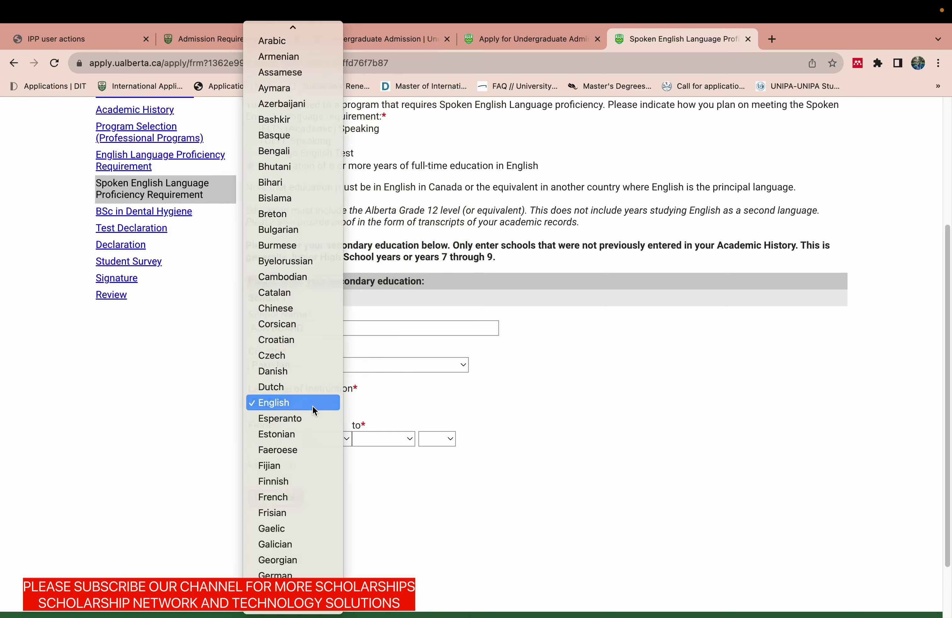
pyautogui.click(312, 406)
# Set the attendance start month to January and pick a start year.
pyautogui.click(287, 438)
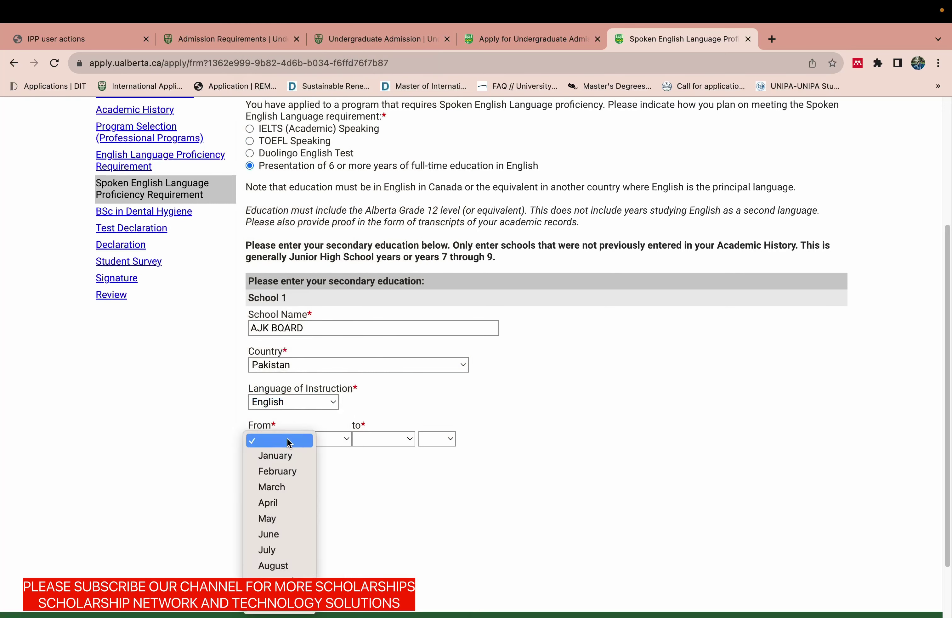
pyautogui.click(281, 457)
pyautogui.click(340, 439)
pyautogui.moveTo(335, 574)
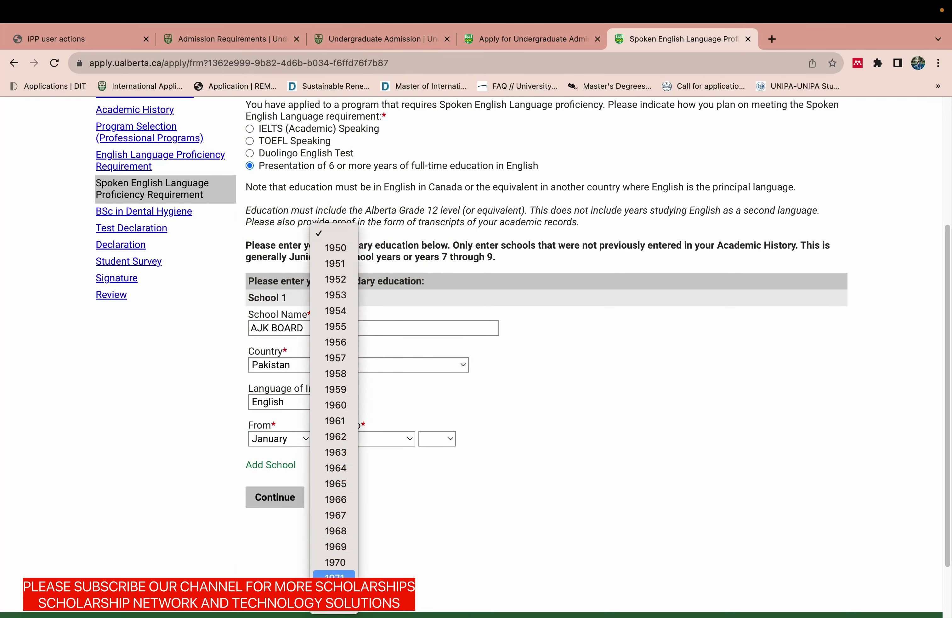
pyautogui.scroll(-5, 333, 615)
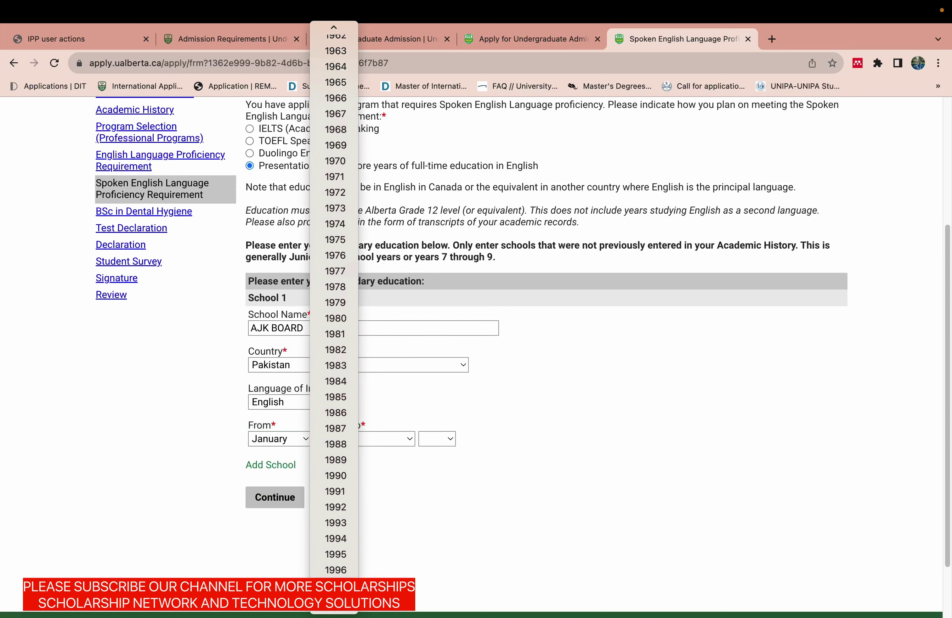
pyautogui.scroll(-8, 333, 615)
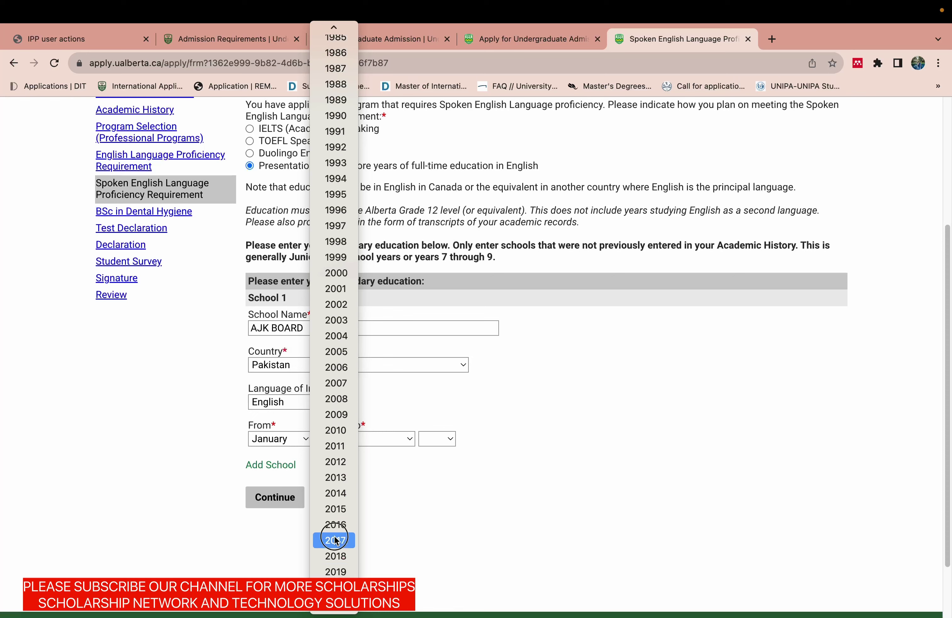
pyautogui.click(333, 538)
# Set the end date to January 2022 and correct the start year to 2016.
pyautogui.click(379, 439)
pyautogui.click(379, 453)
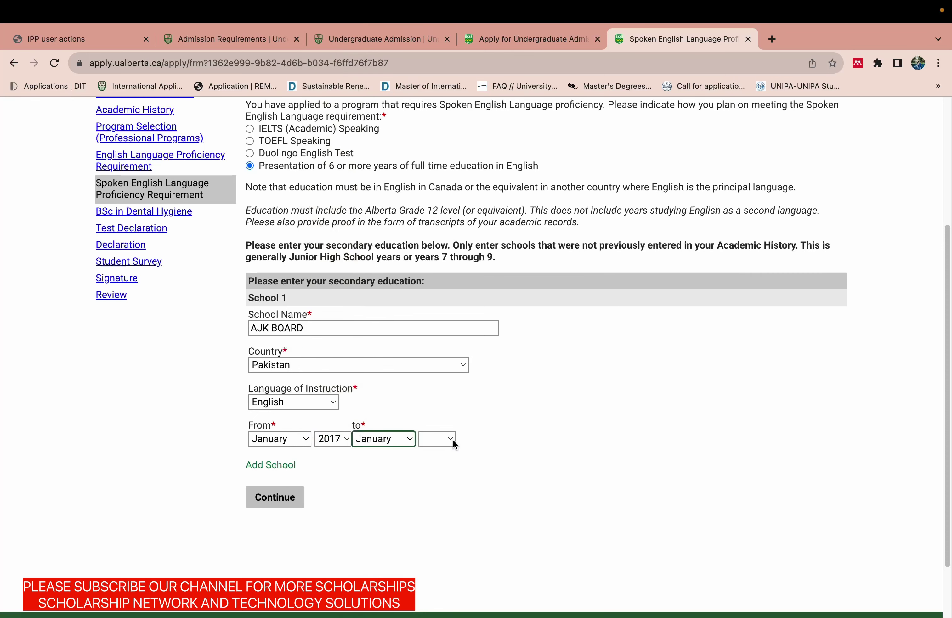
pyautogui.click(451, 439)
pyautogui.scroll(-10, 451, 466)
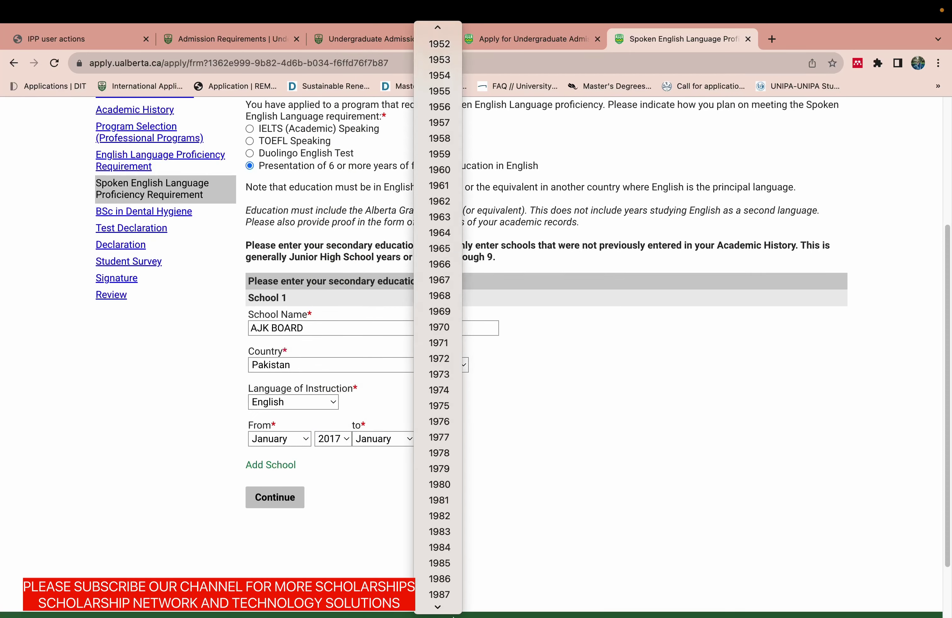
pyautogui.scroll(-8, 441, 604)
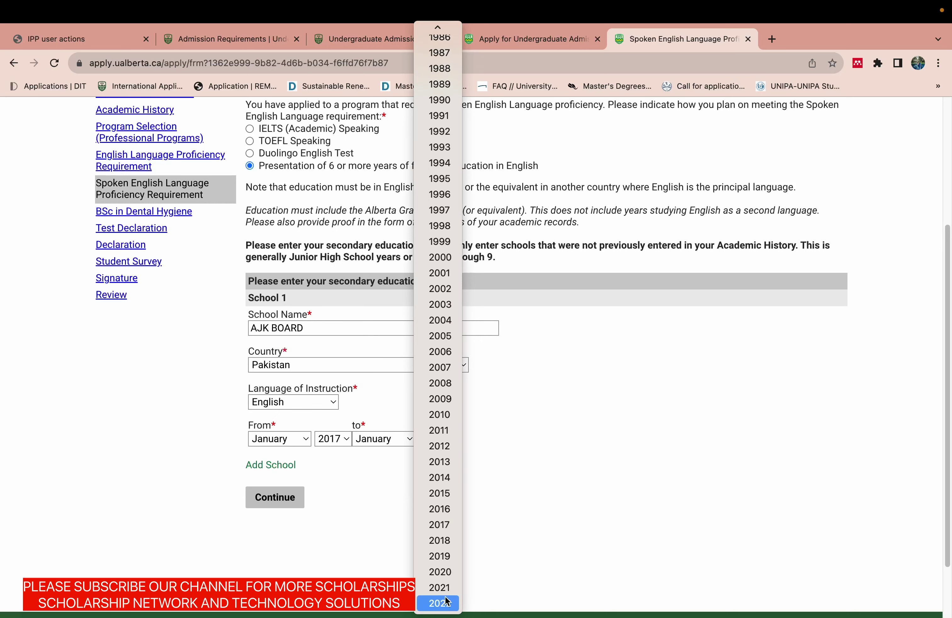
pyautogui.click(440, 603)
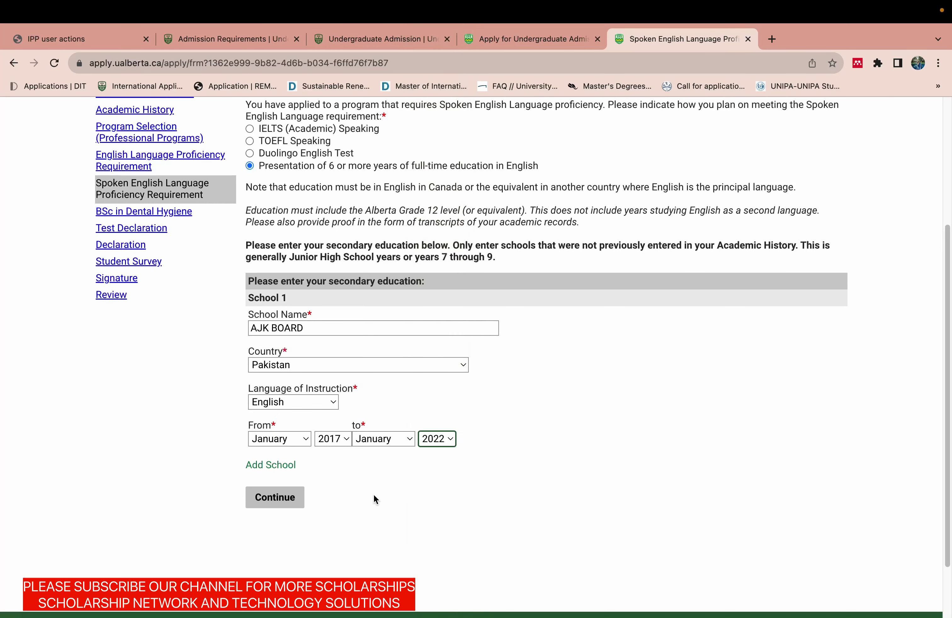
pyautogui.click(345, 443)
pyautogui.click(339, 422)
pyautogui.click(292, 497)
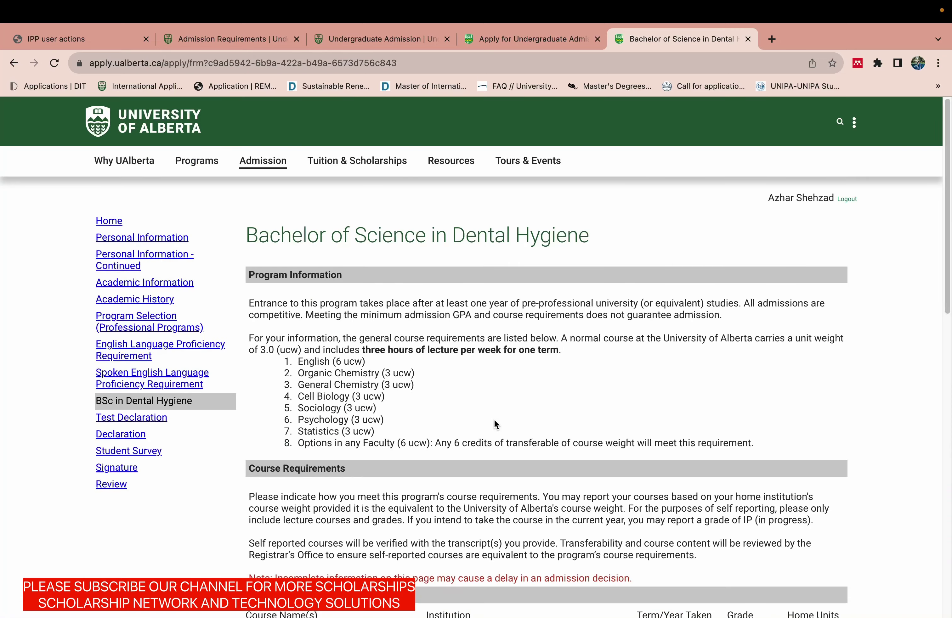
pyautogui.moveTo(945, 302); pyautogui.dragTo(947, 427)
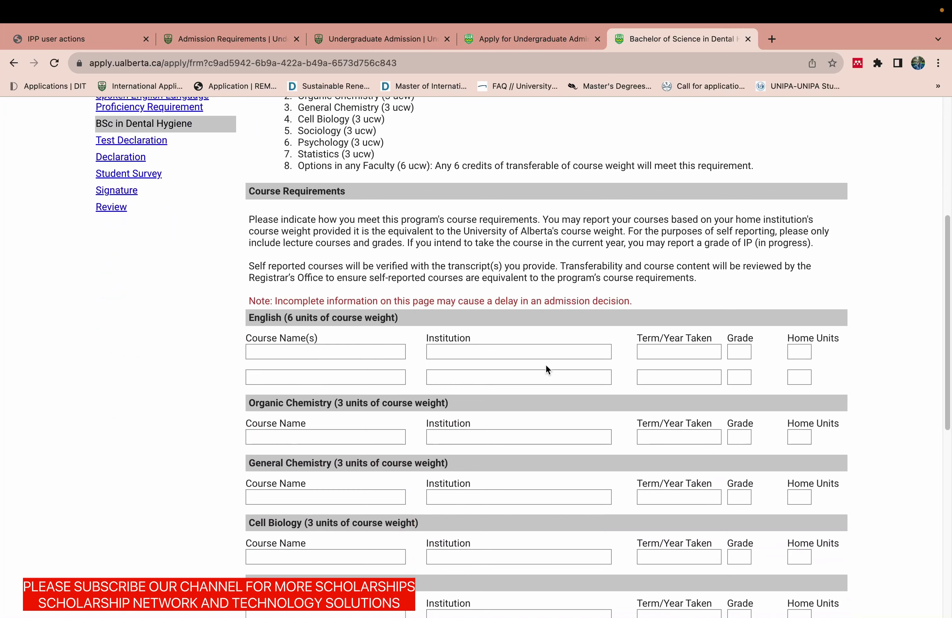
pyautogui.moveTo(946, 384); pyautogui.dragTo(939, 337)
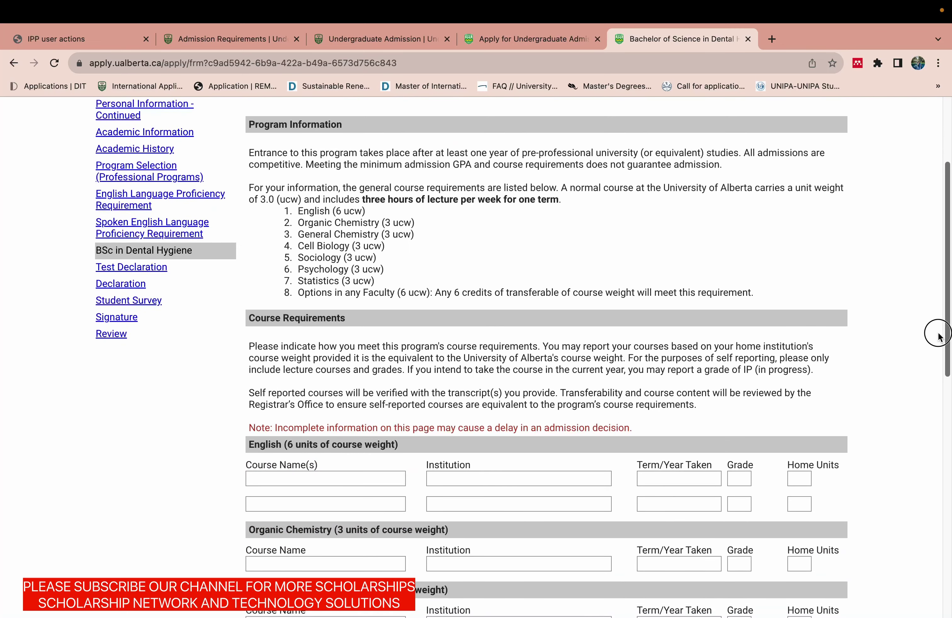
pyautogui.moveTo(939, 336); pyautogui.dragTo(948, 456)
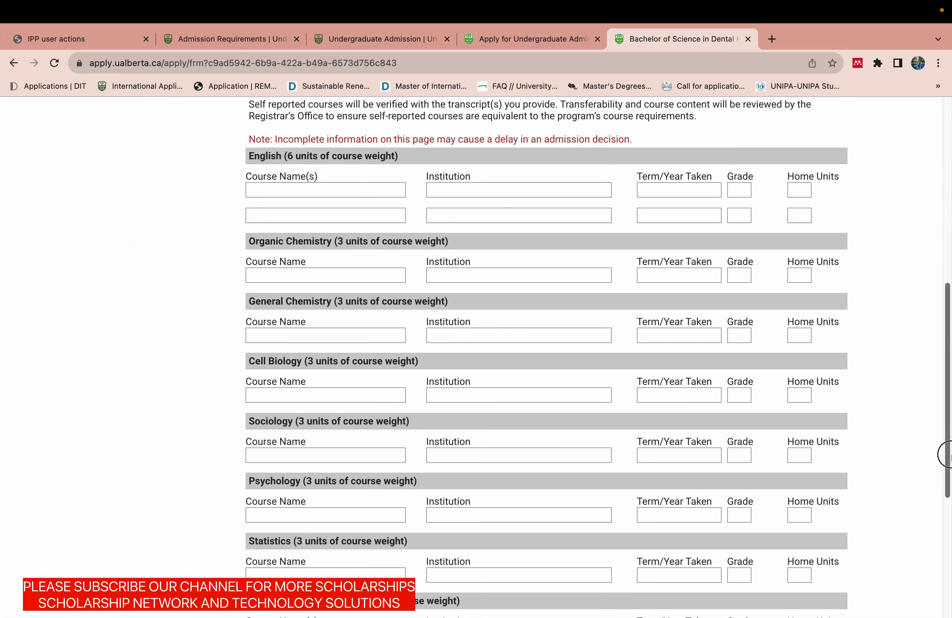
pyautogui.moveTo(948, 455); pyautogui.dragTo(941, 303)
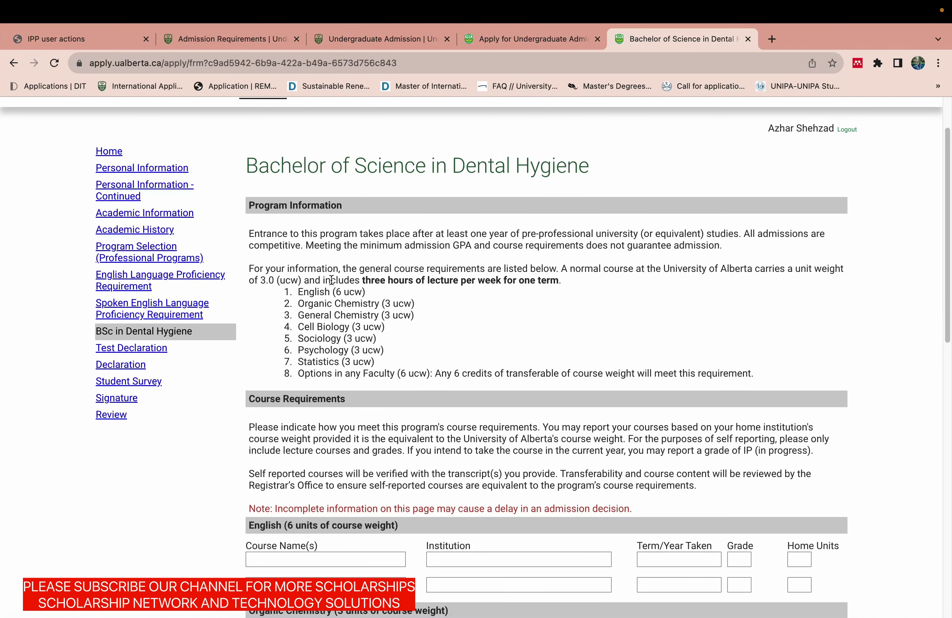
pyautogui.moveTo(308, 304); pyautogui.dragTo(351, 326)
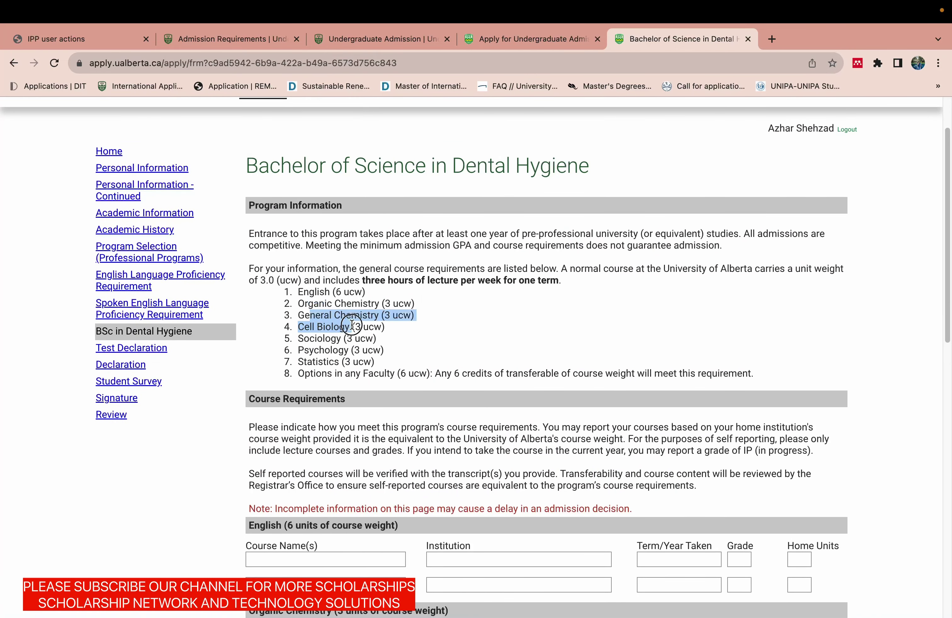
pyautogui.click(306, 342)
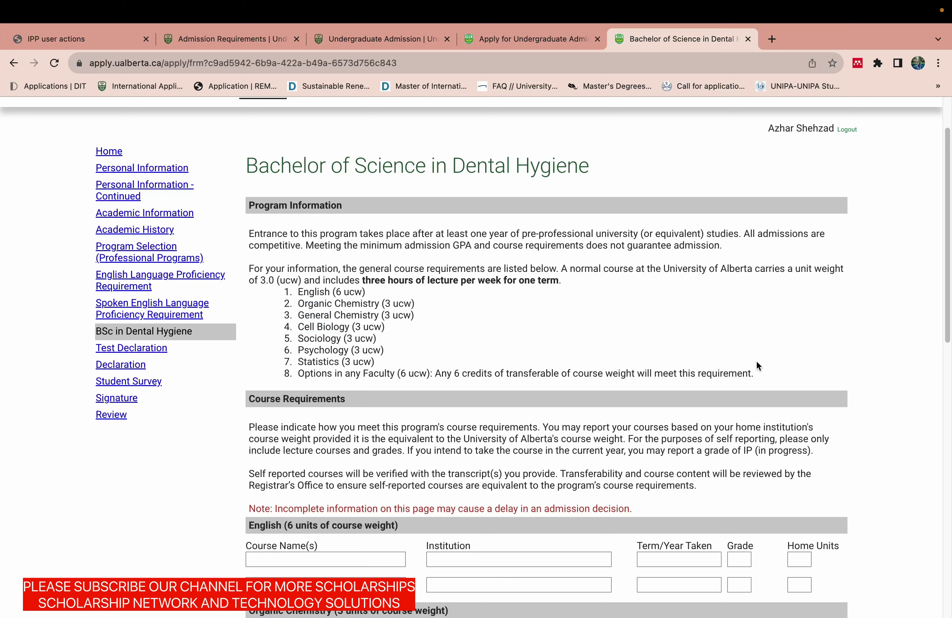
pyautogui.moveTo(757, 373); pyautogui.dragTo(249, 268)
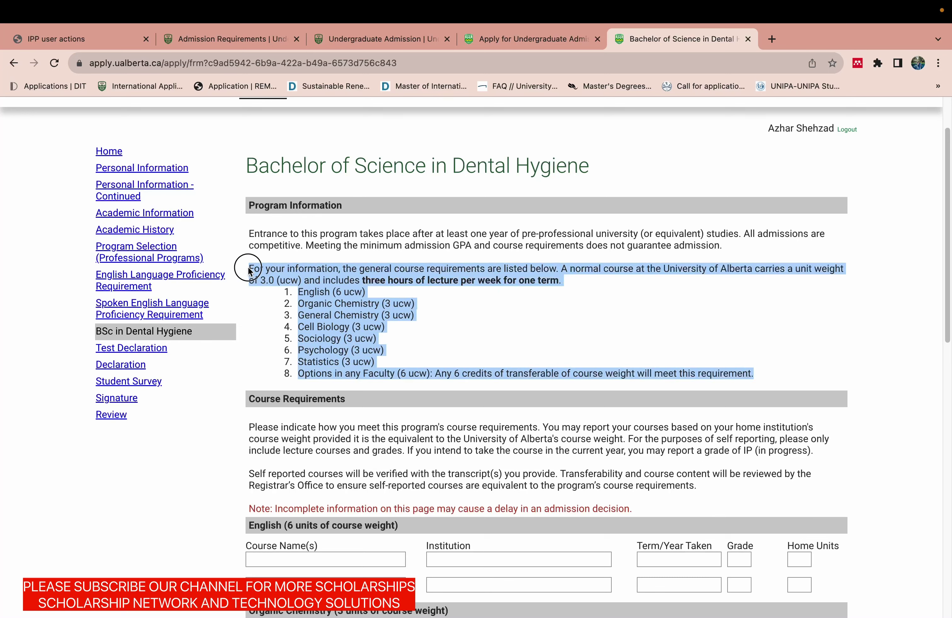
pyautogui.click(355, 341)
pyautogui.moveTo(384, 327); pyautogui.dragTo(297, 328)
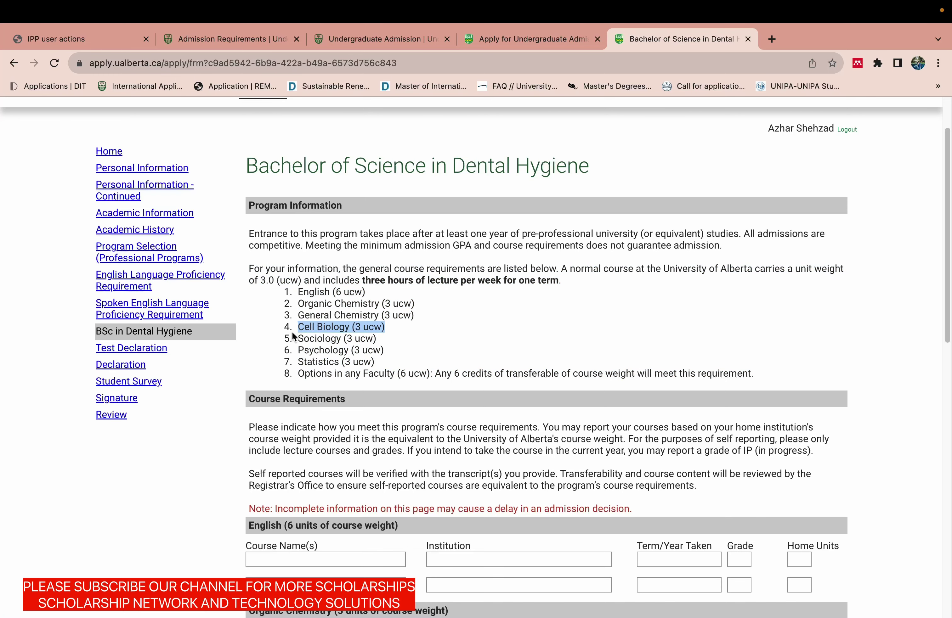
pyautogui.click(937, 400)
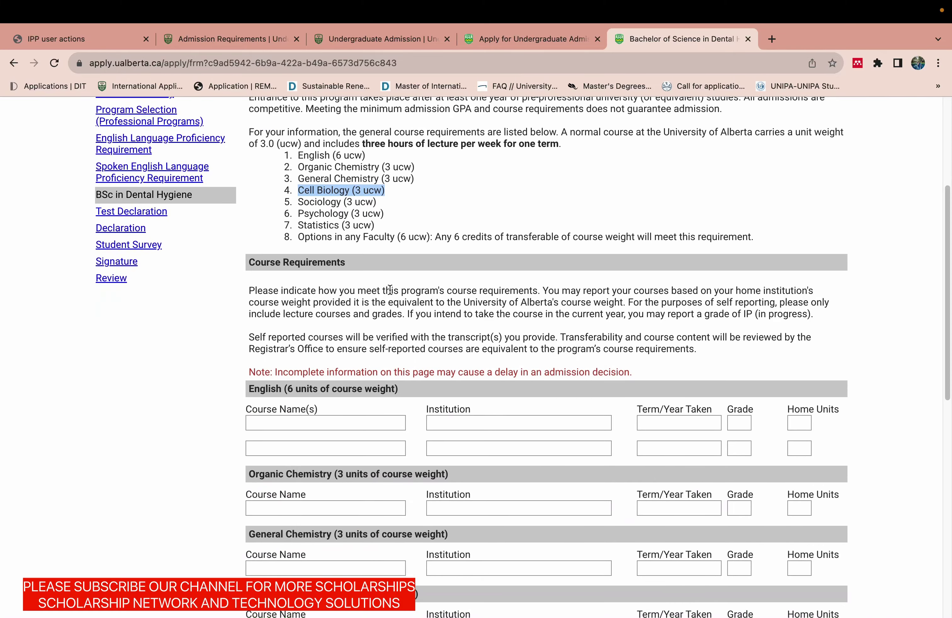
pyautogui.moveTo(541, 292); pyautogui.dragTo(398, 301)
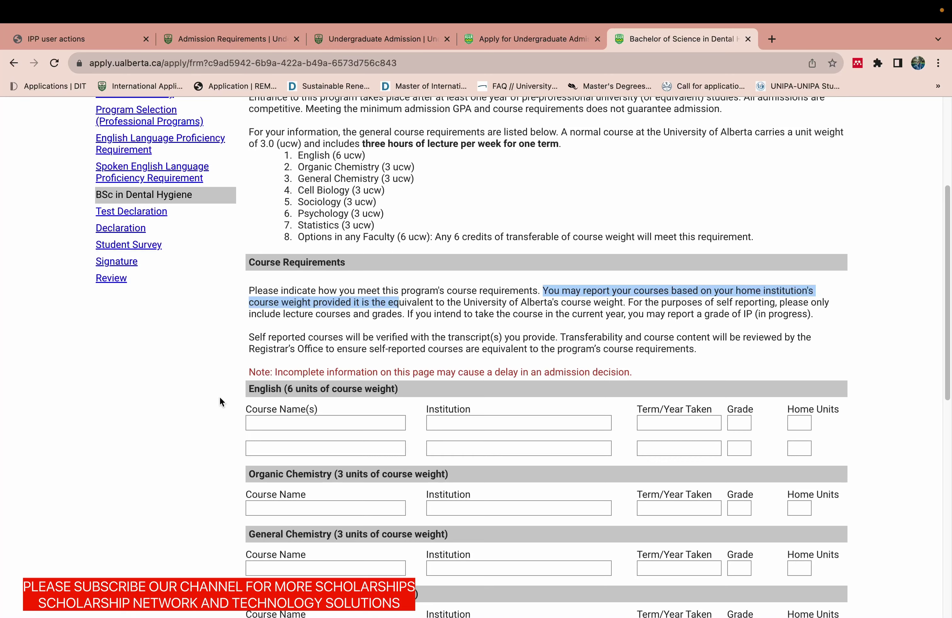
# Return to the browser, scroll to the bottom of the course requirements form, and continue.
pyautogui.moveTo(943, 312); pyautogui.dragTo(946, 247)
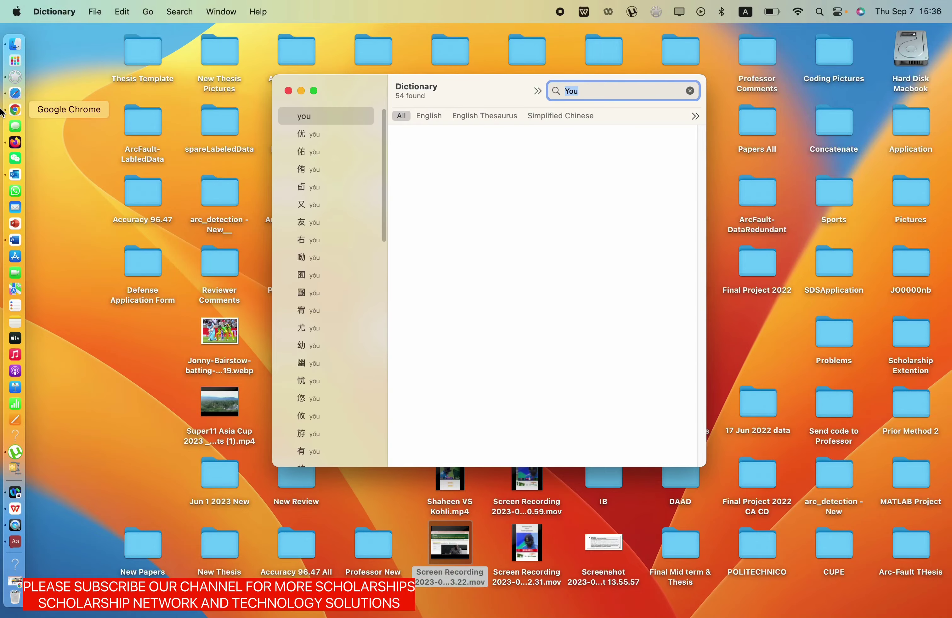
pyautogui.click(19, 108)
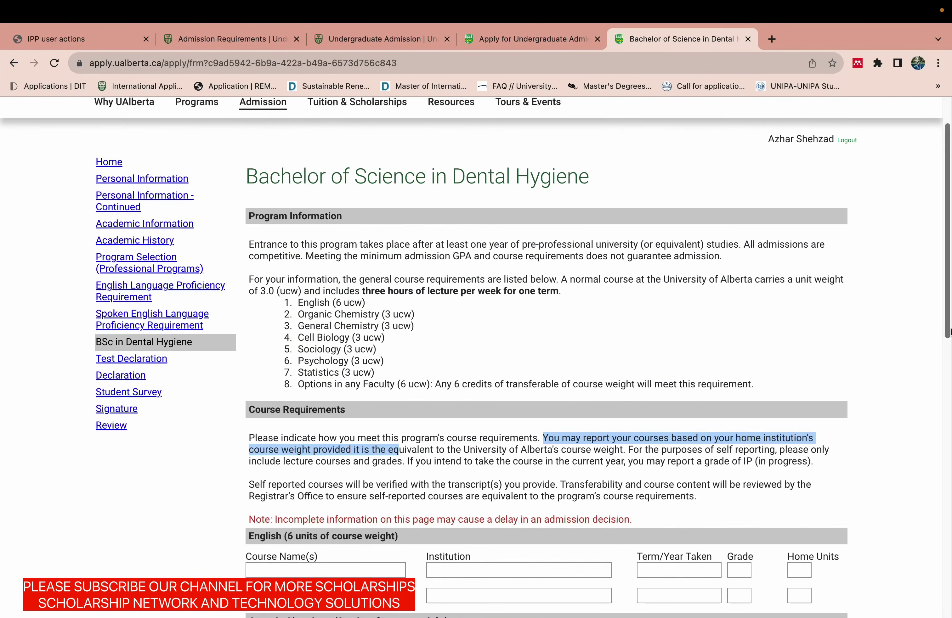
pyautogui.moveTo(946, 329); pyautogui.dragTo(827, 393)
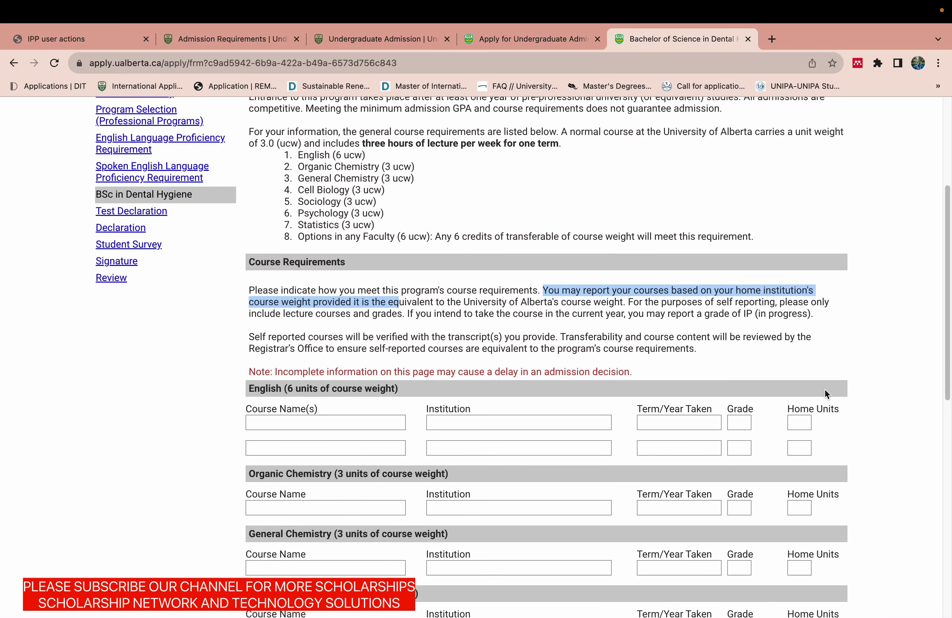
pyautogui.click(354, 261)
pyautogui.moveTo(250, 262); pyautogui.dragTo(270, 262)
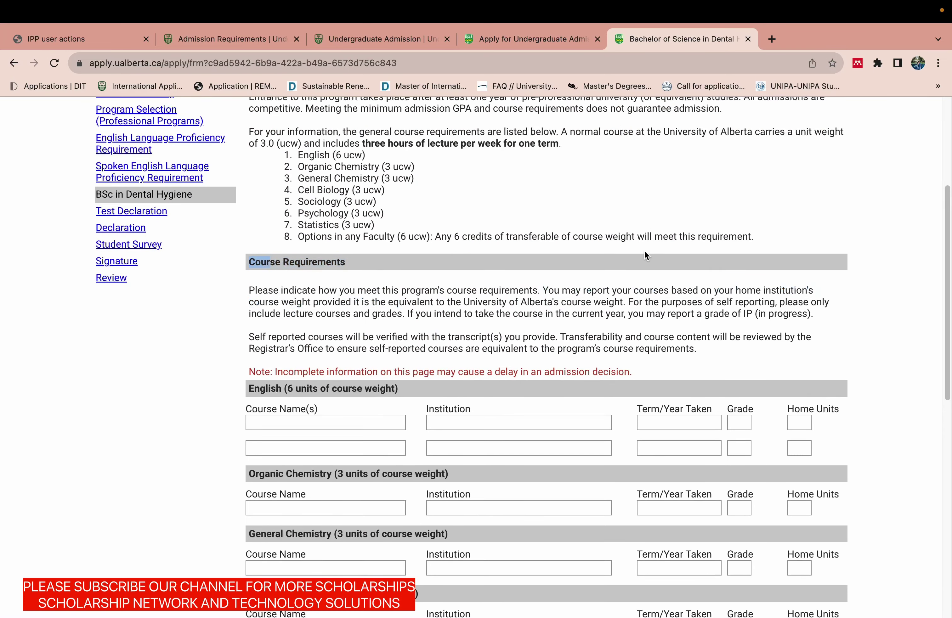
pyautogui.moveTo(939, 244); pyautogui.dragTo(934, 350)
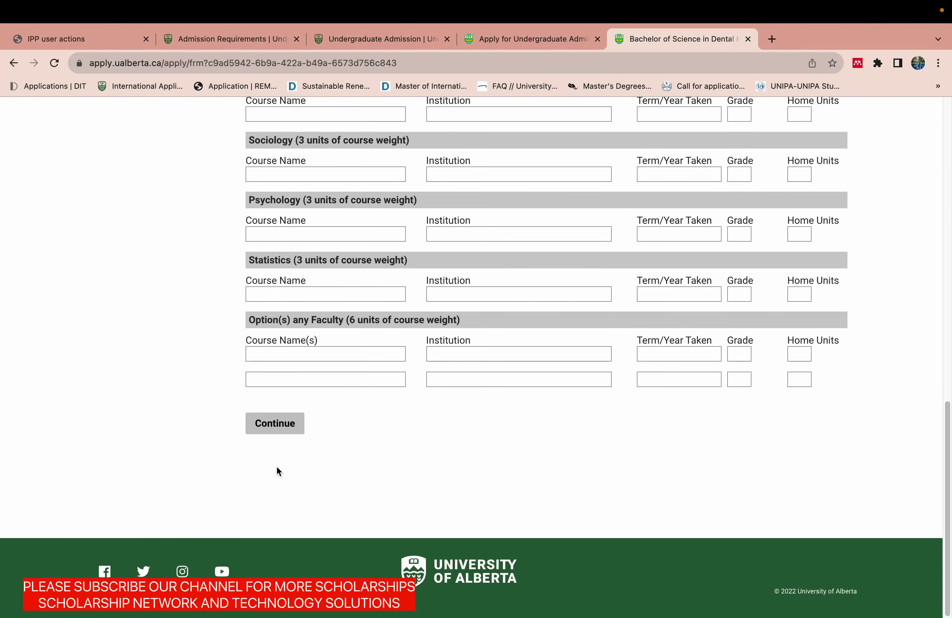
pyautogui.click(280, 420)
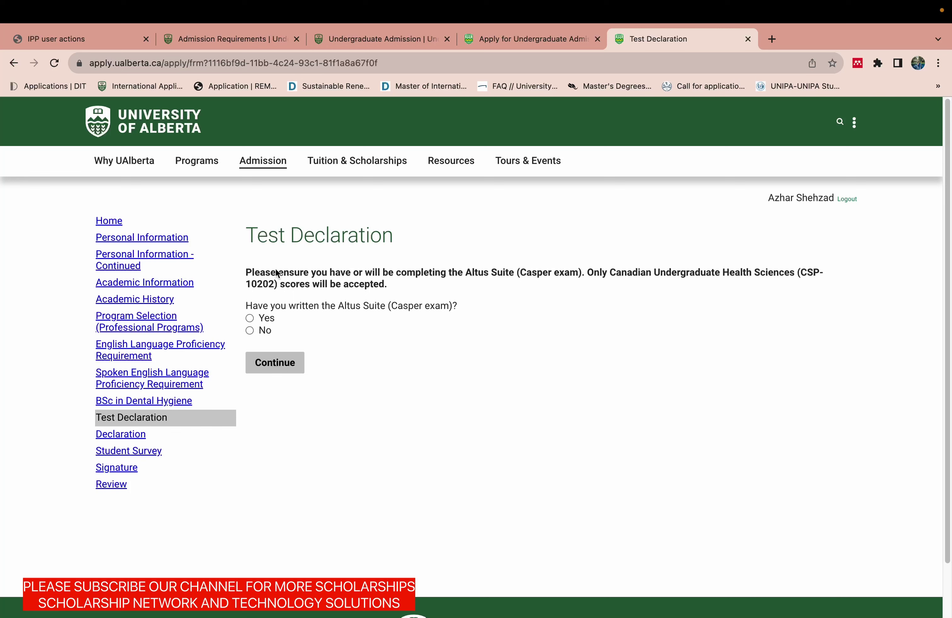
# Answer No to having written the Altus Suite Casper exam and continue.
pyautogui.click(249, 319)
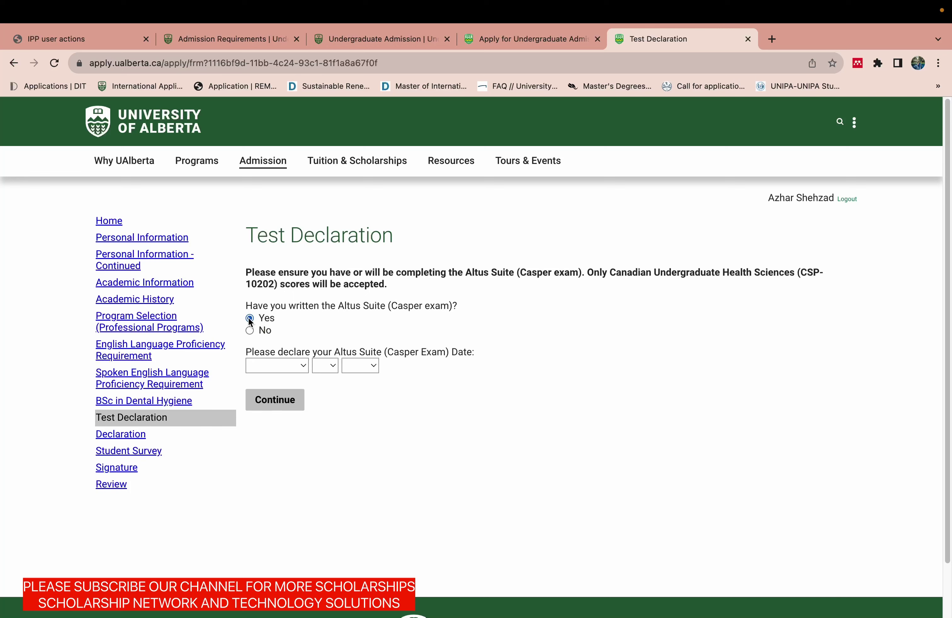
pyautogui.click(250, 331)
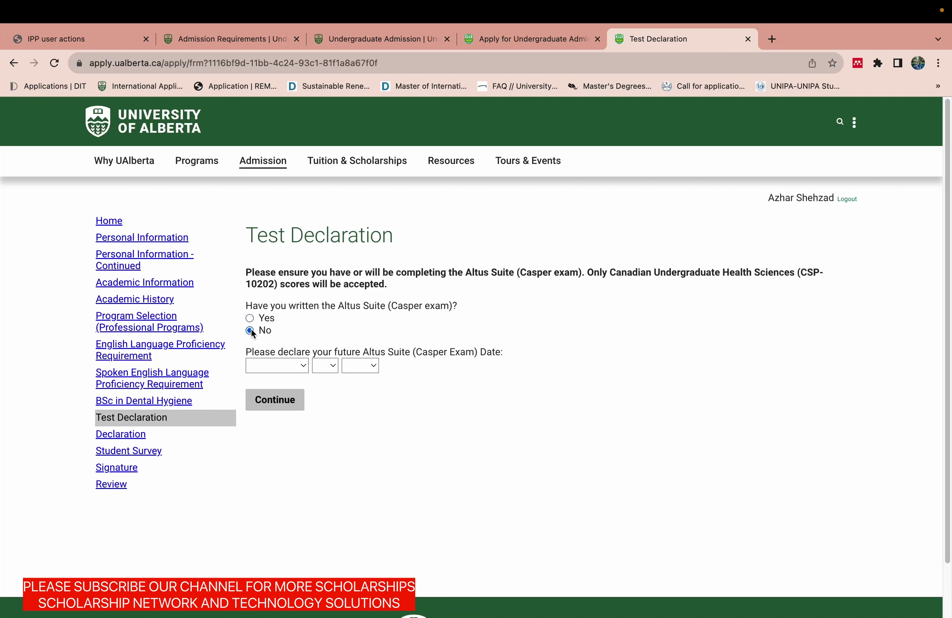
pyautogui.click(268, 404)
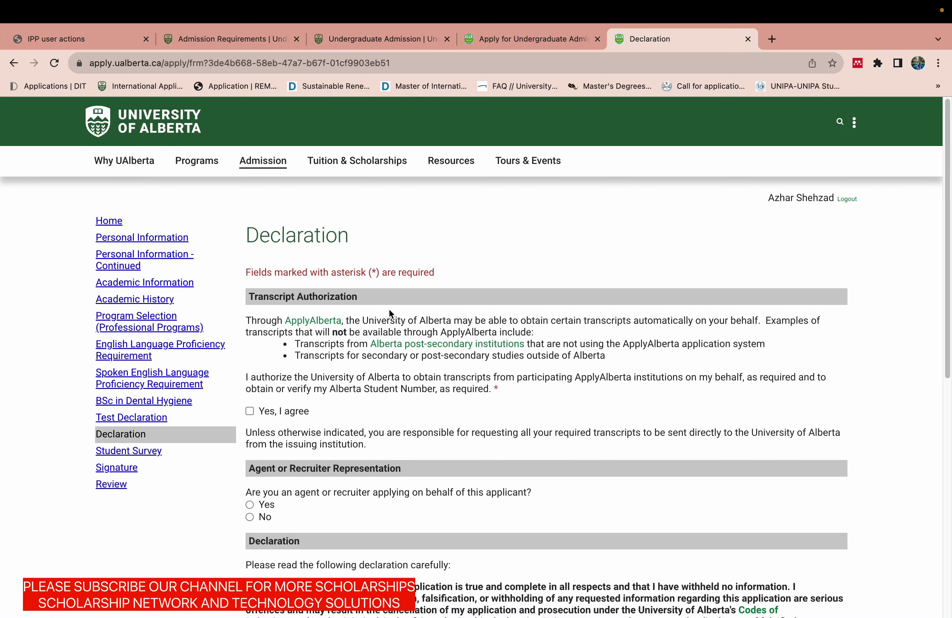
# Tick both 'Yes, I agree' boxes, answer No to the agent/recruiter question, and continue.
pyautogui.click(949, 356)
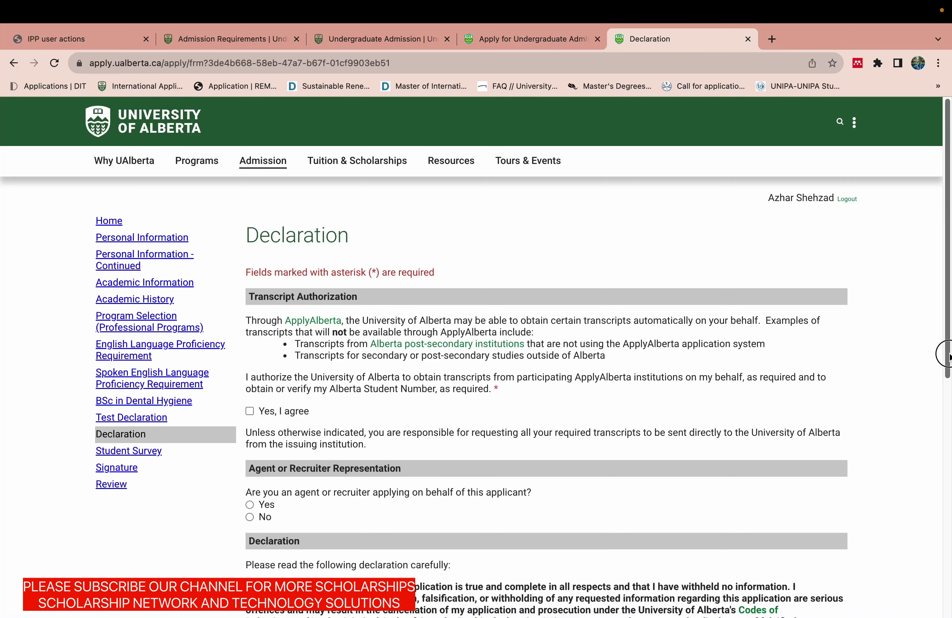
pyautogui.moveTo(949, 356); pyautogui.dragTo(933, 445)
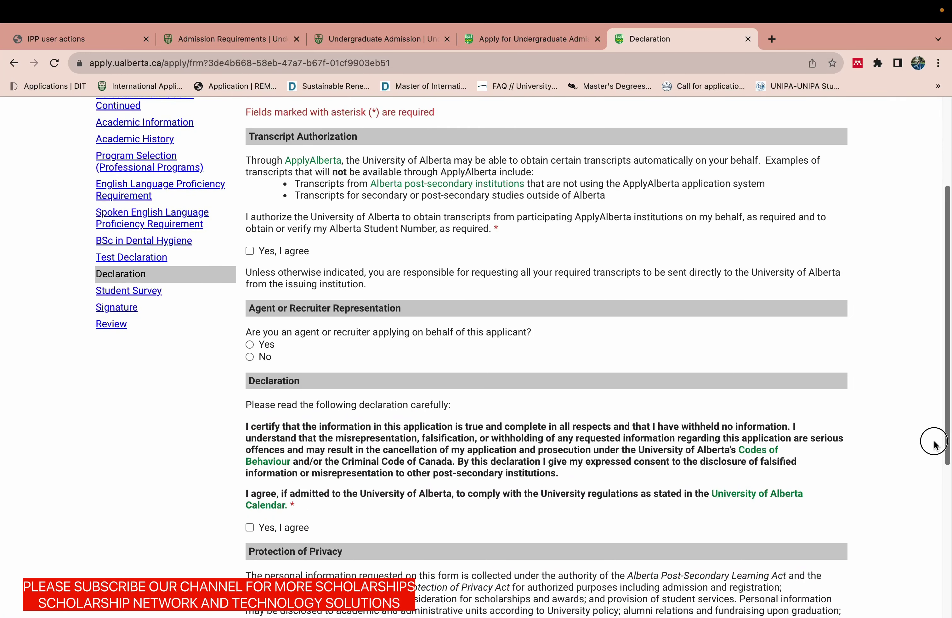
pyautogui.moveTo(934, 445); pyautogui.dragTo(933, 445)
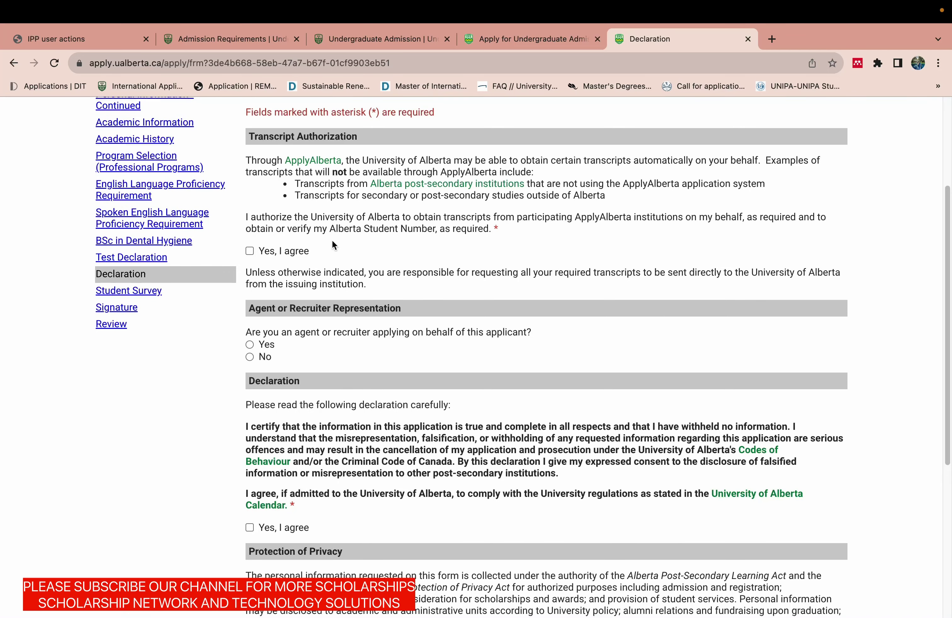
pyautogui.click(250, 251)
pyautogui.moveTo(948, 327); pyautogui.dragTo(949, 391)
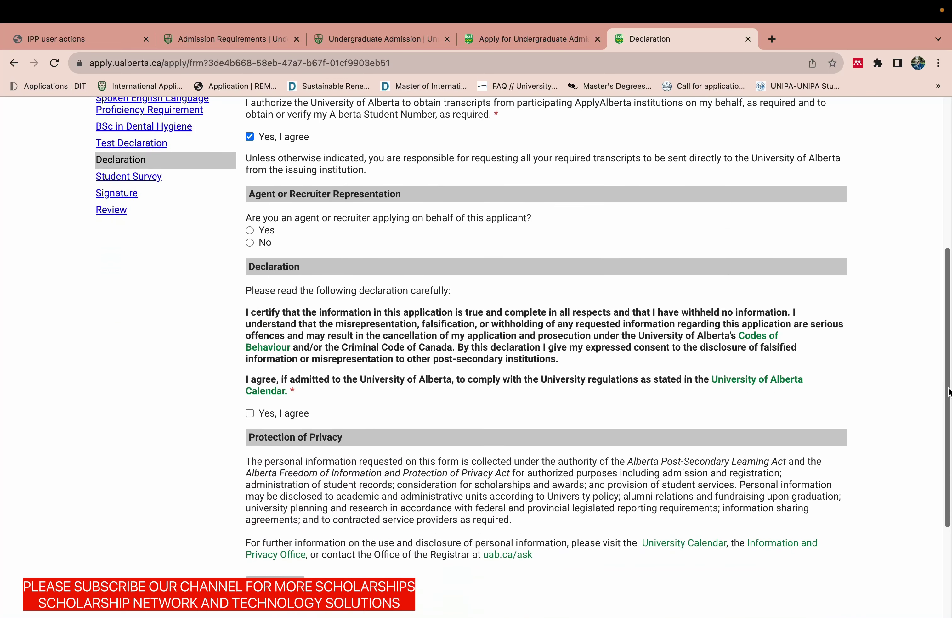
pyautogui.click(250, 242)
pyautogui.moveTo(943, 397); pyautogui.dragTo(938, 461)
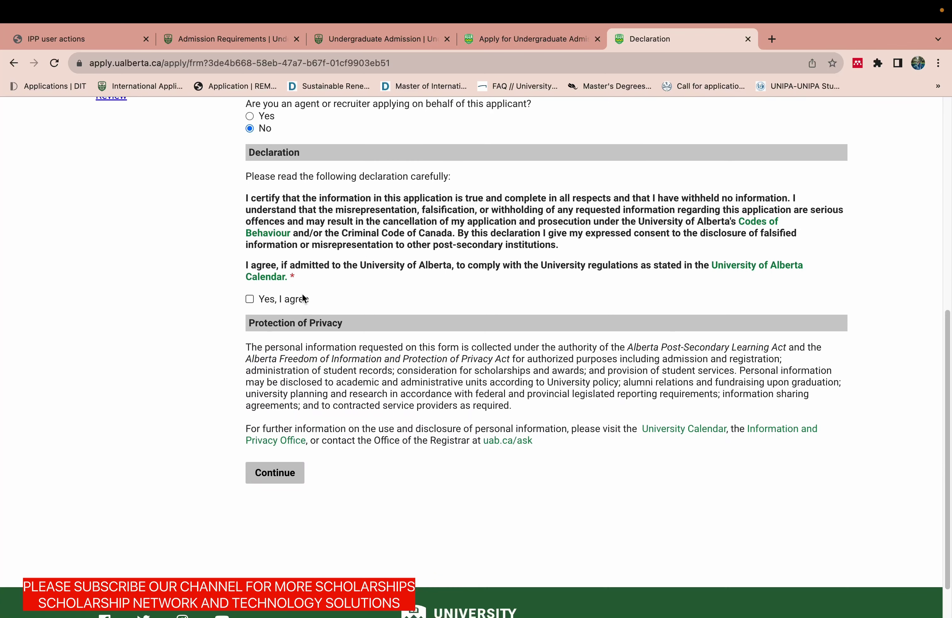
pyautogui.click(250, 299)
pyautogui.click(272, 474)
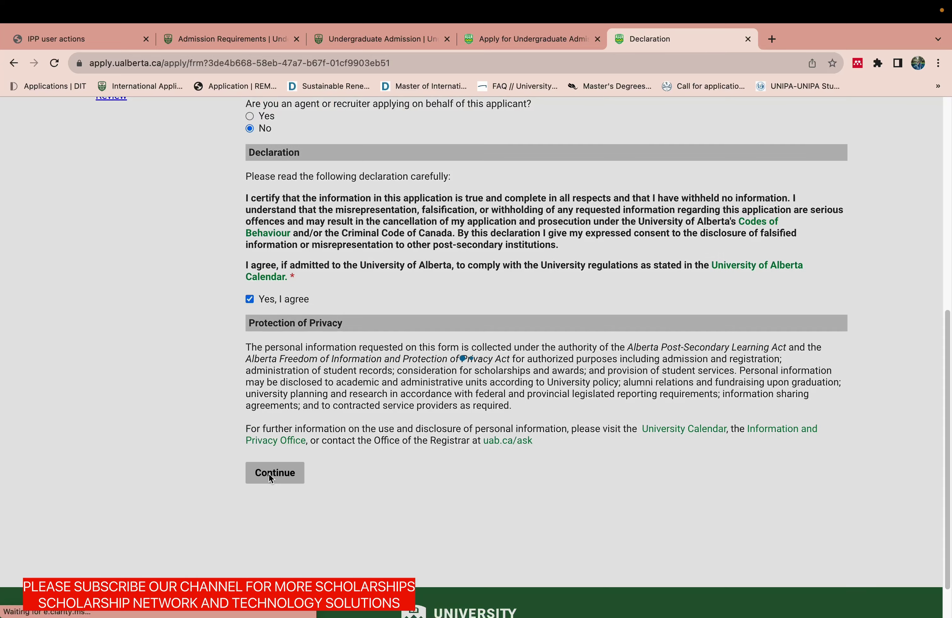
pyautogui.moveTo(946, 434); pyautogui.dragTo(943, 410)
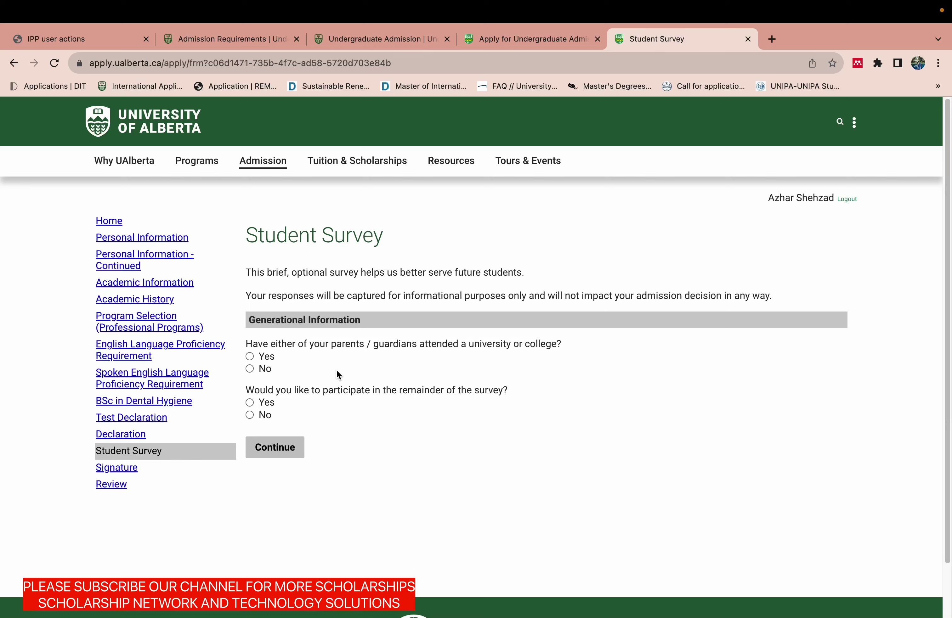
# Answer Yes to parents attending university and No to continuing the survey.
pyautogui.click(250, 357)
pyautogui.click(250, 369)
pyautogui.click(250, 357)
pyautogui.click(250, 402)
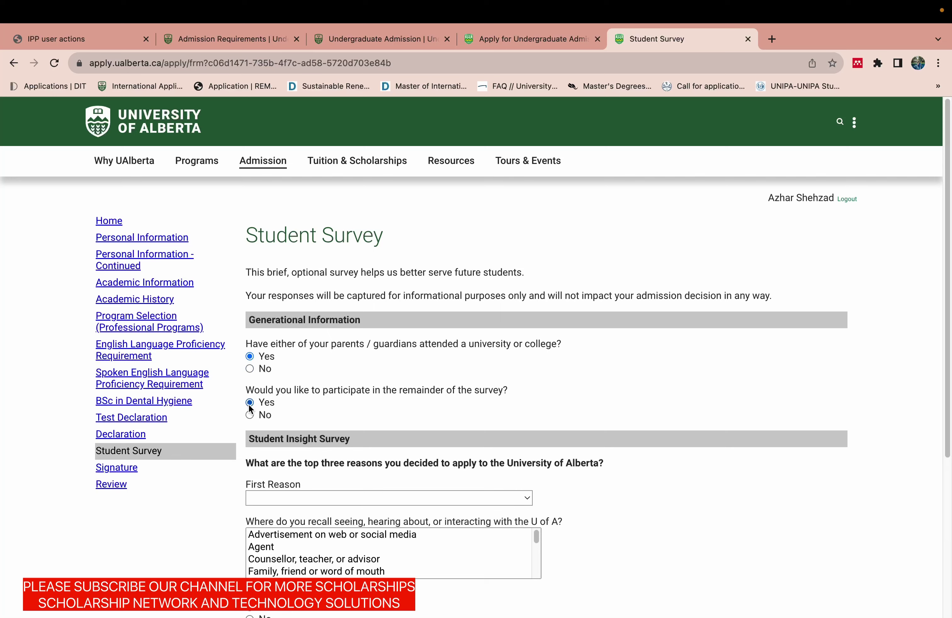
pyautogui.click(250, 415)
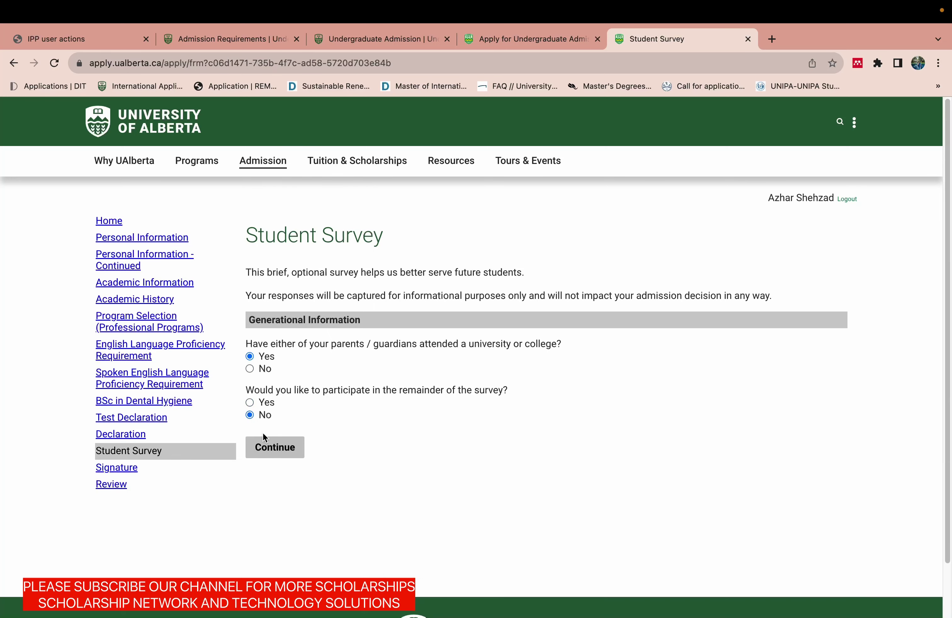
# Submit the survey and start entering the full legal name in the signature field.
pyautogui.click(266, 446)
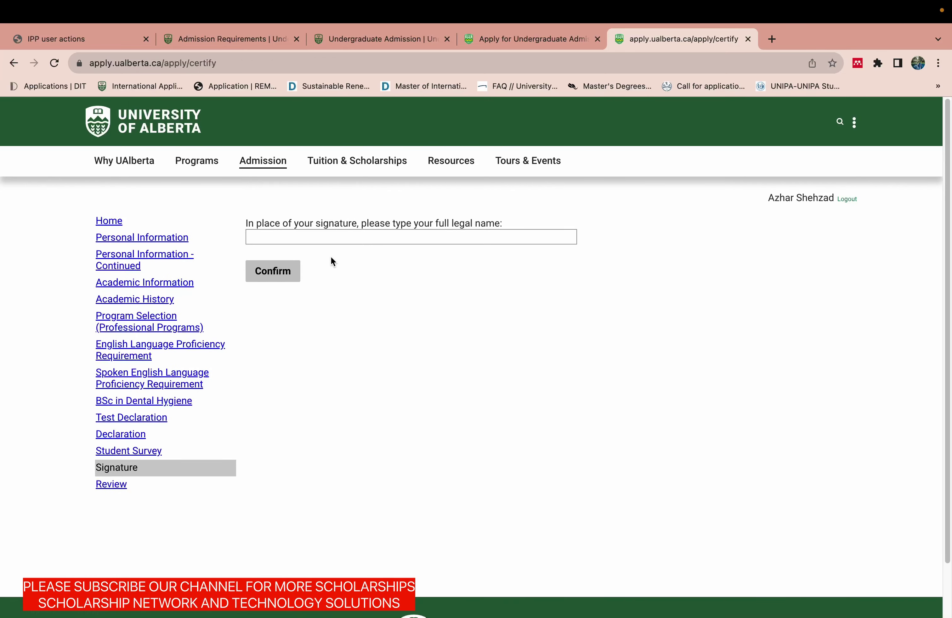
pyautogui.click(333, 237)
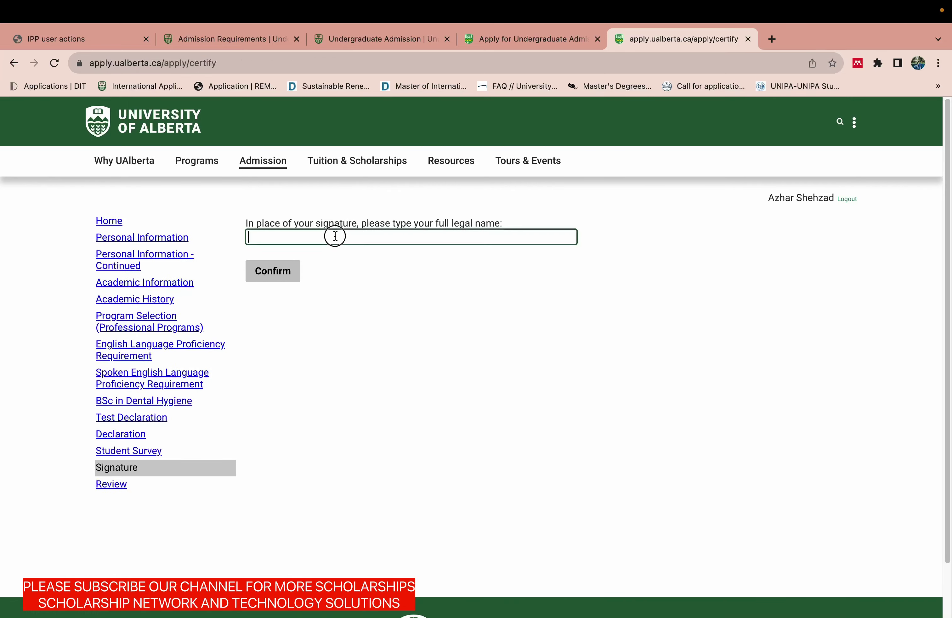
pyautogui.write('AZHAR')
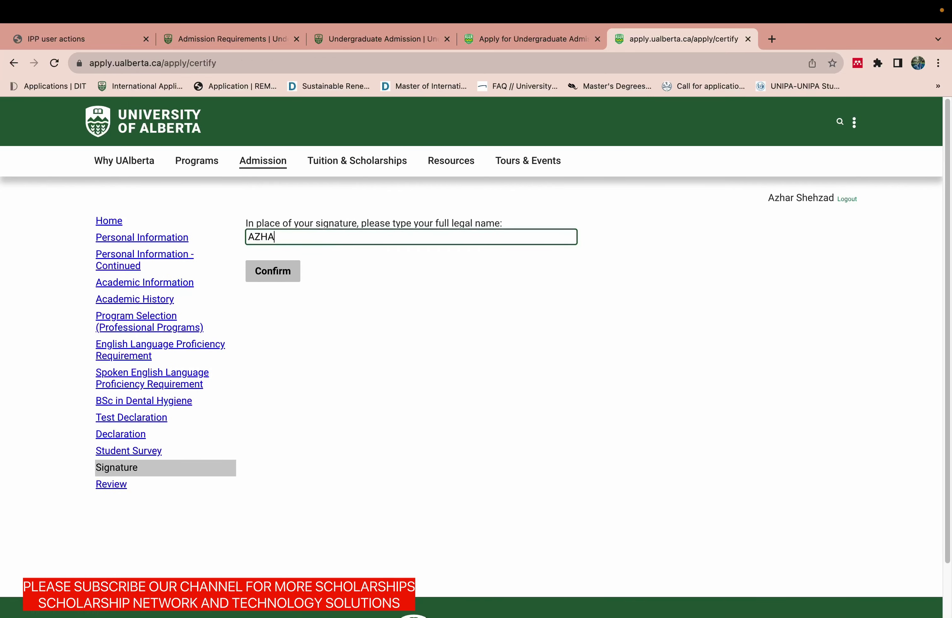